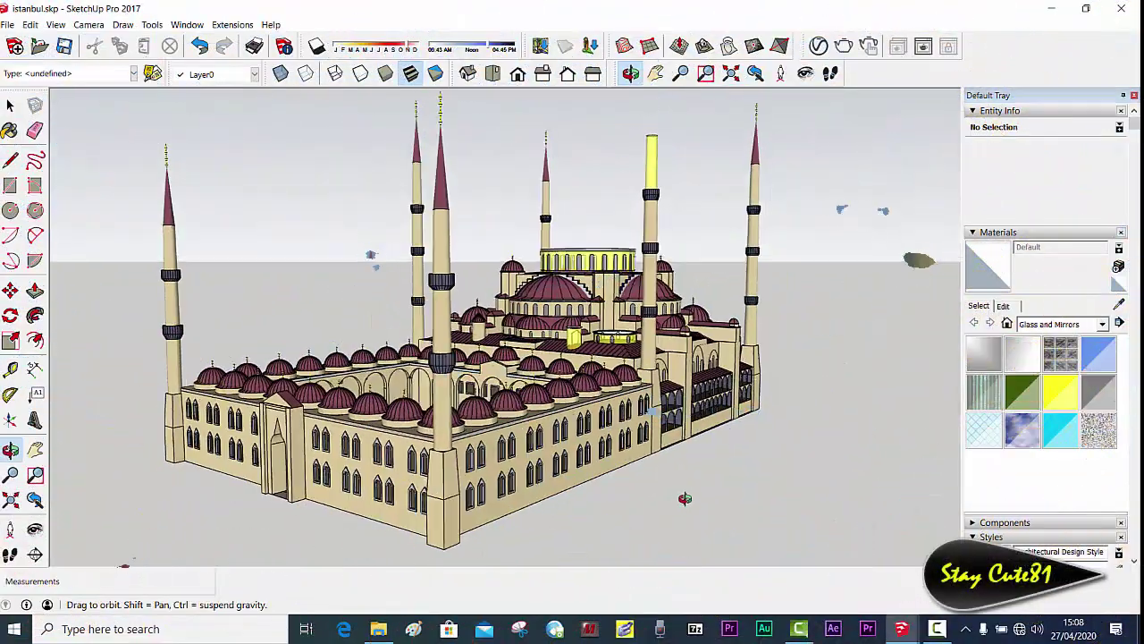
Step: Orbit and zoom around the mosque to inspect its domes, minarets and wings
drag(811, 480, 559, 513)
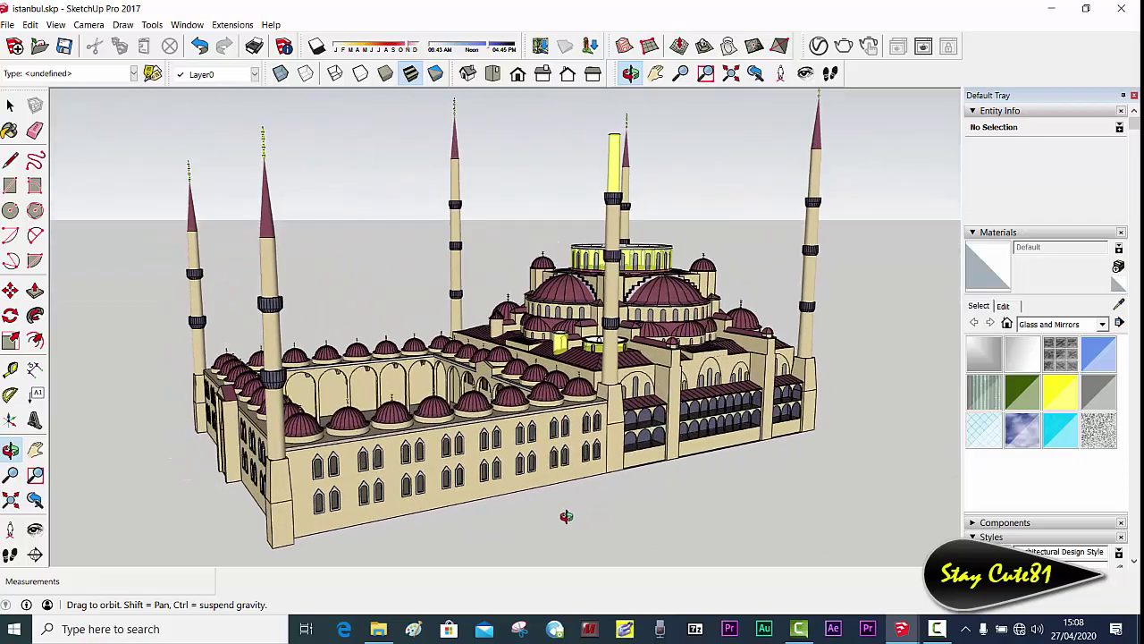
key(space)
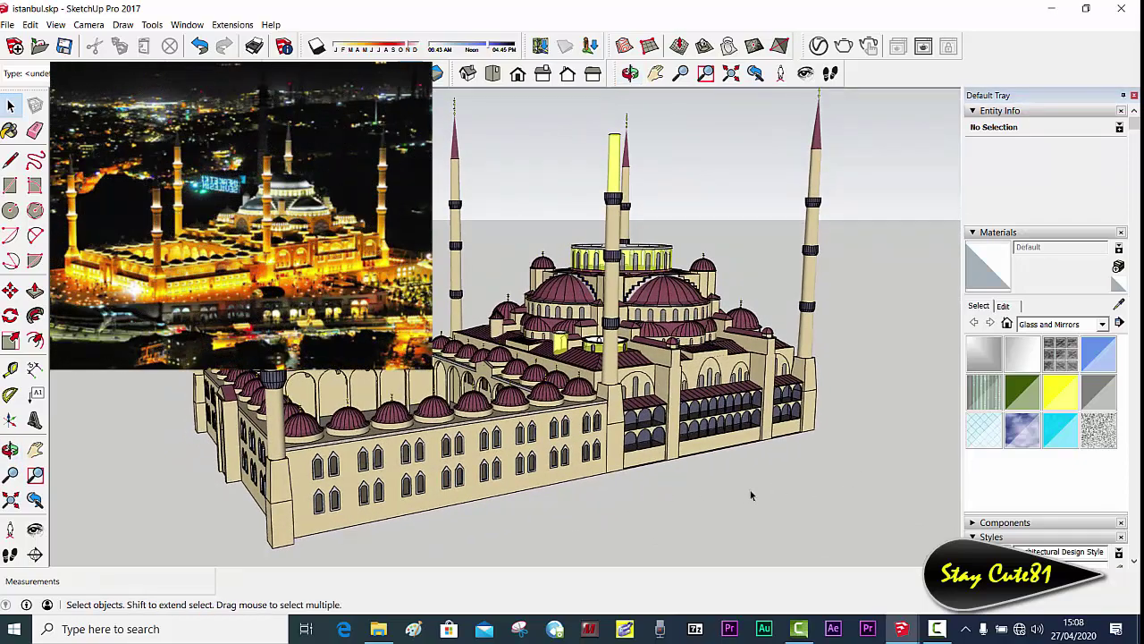
key(o)
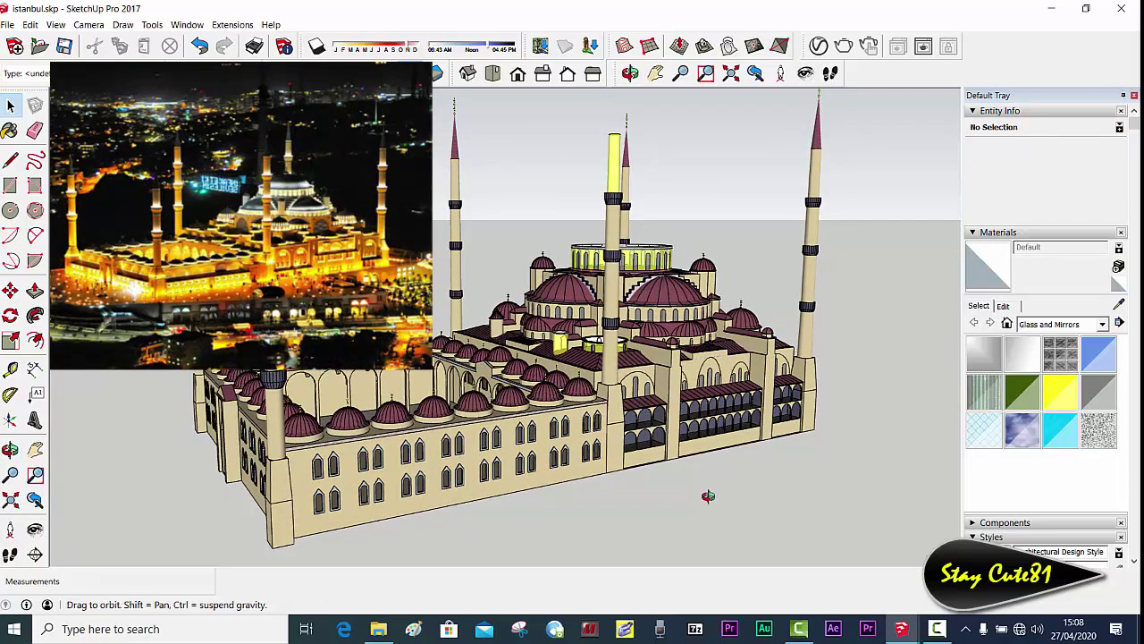
mouse_move(751, 493)
mouse_down()
mouse_move(519, 474)
mouse_move(654, 479)
mouse_up()
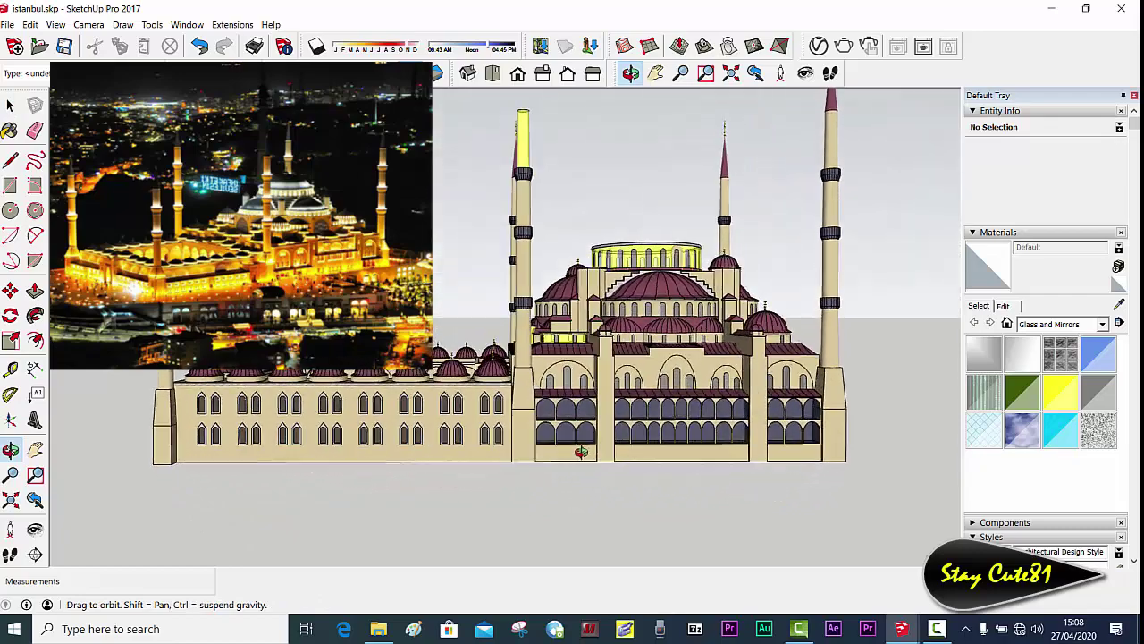
middle_drag(654, 479, 732, 484)
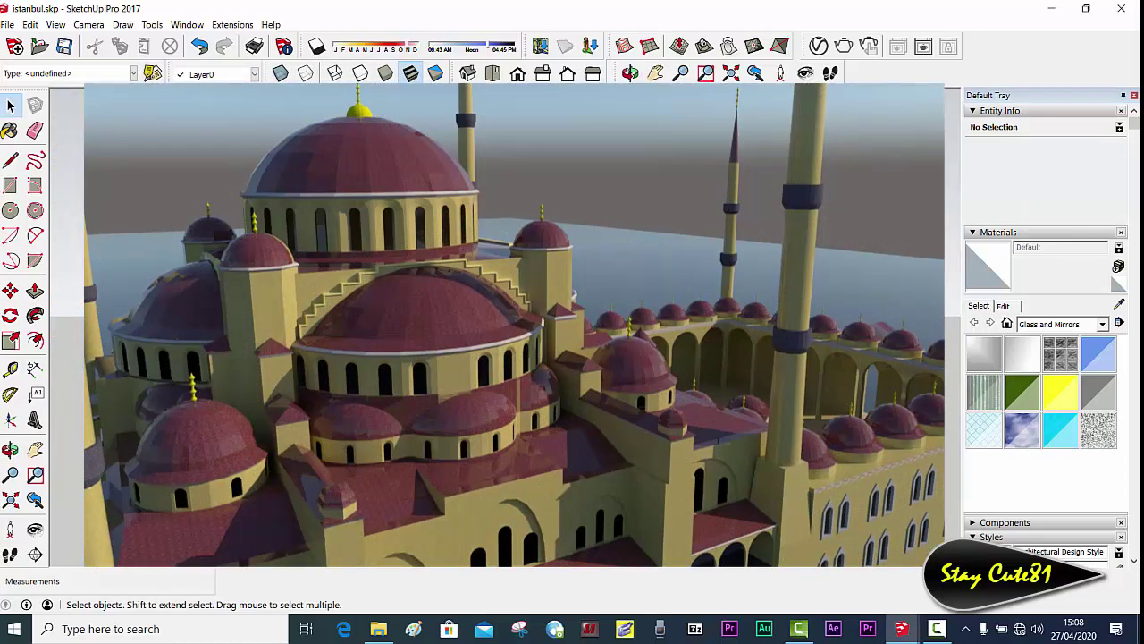
key(o)
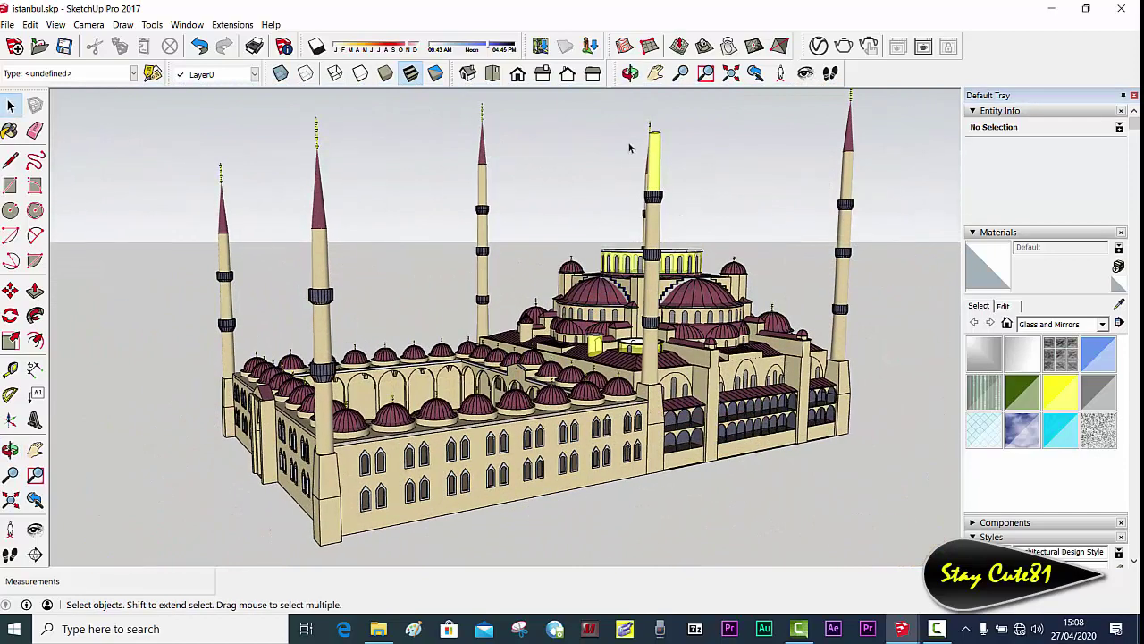
mouse_move(659, 229)
middle_down()
mouse_move(743, 215)
mouse_move(746, 204)
middle_up()
scroll(746, 204, down, 2)
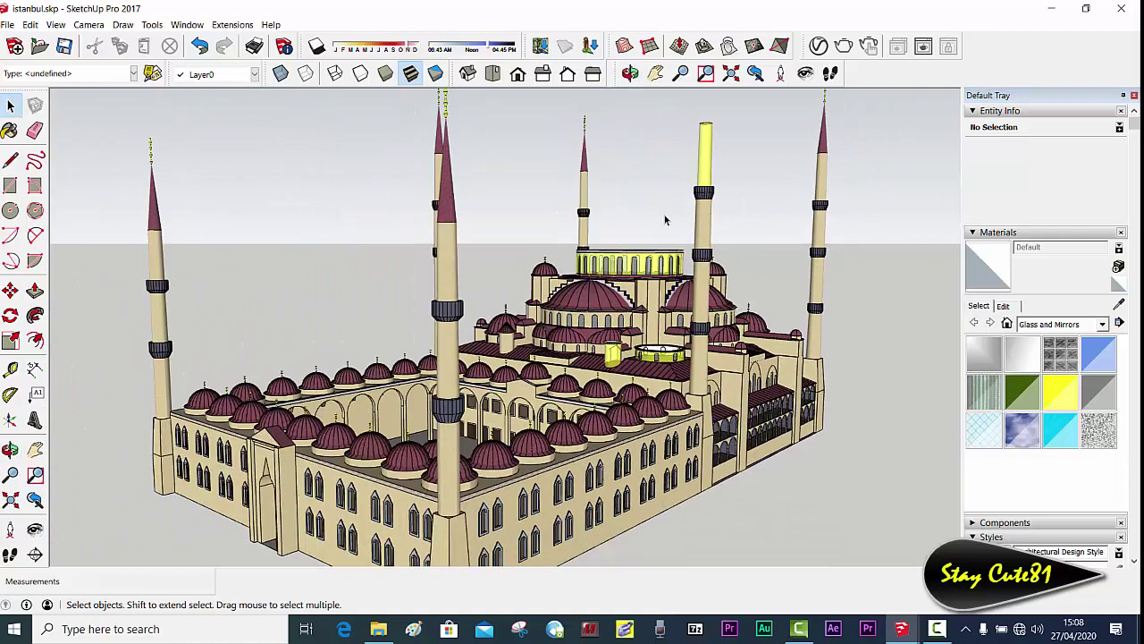
mouse_move(660, 268)
middle_down()
mouse_move(756, 224)
mouse_move(826, 238)
middle_up()
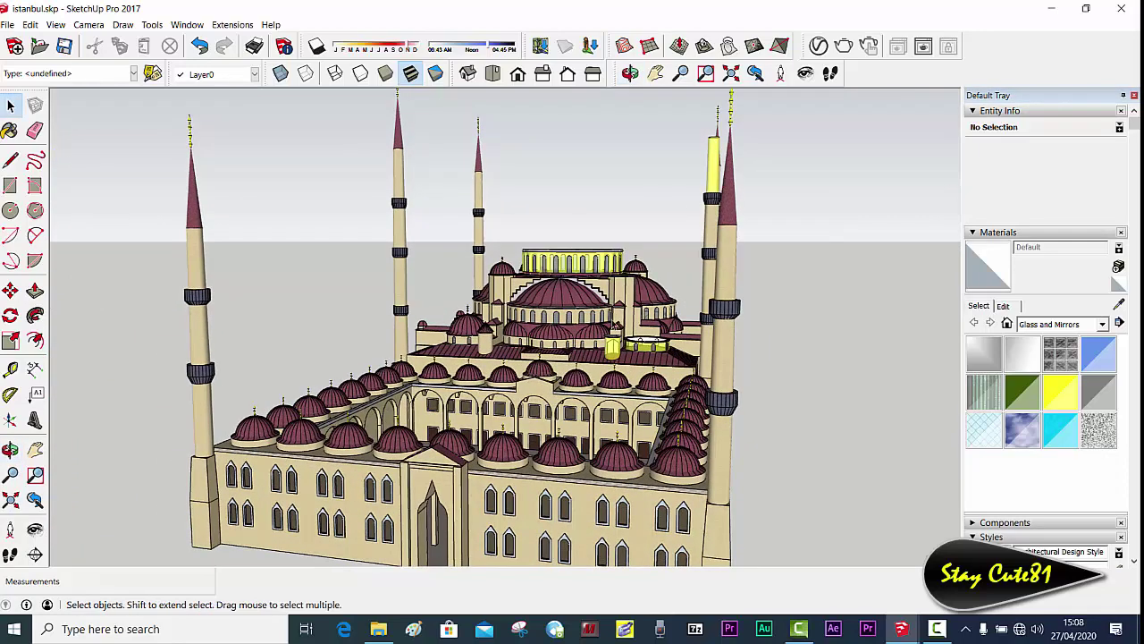
scroll(570, 266, up, 2)
scroll(560, 281, up, 2)
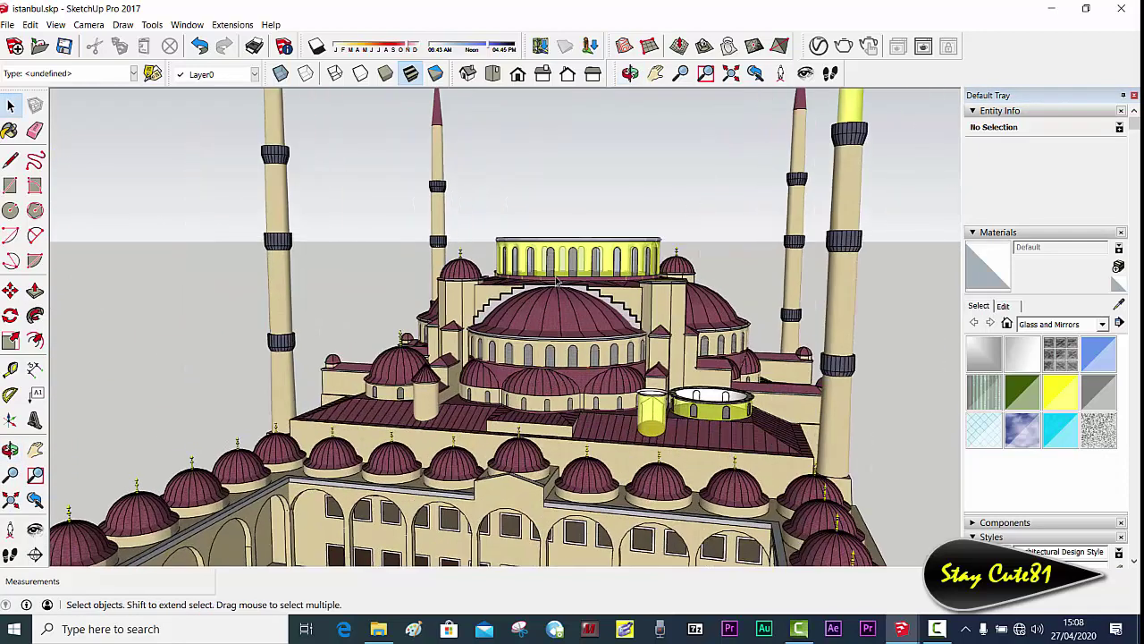
middle_drag(560, 281, 648, 232)
mouse_move(563, 219)
middle_down()
mouse_move(541, 158)
mouse_move(591, 206)
middle_up()
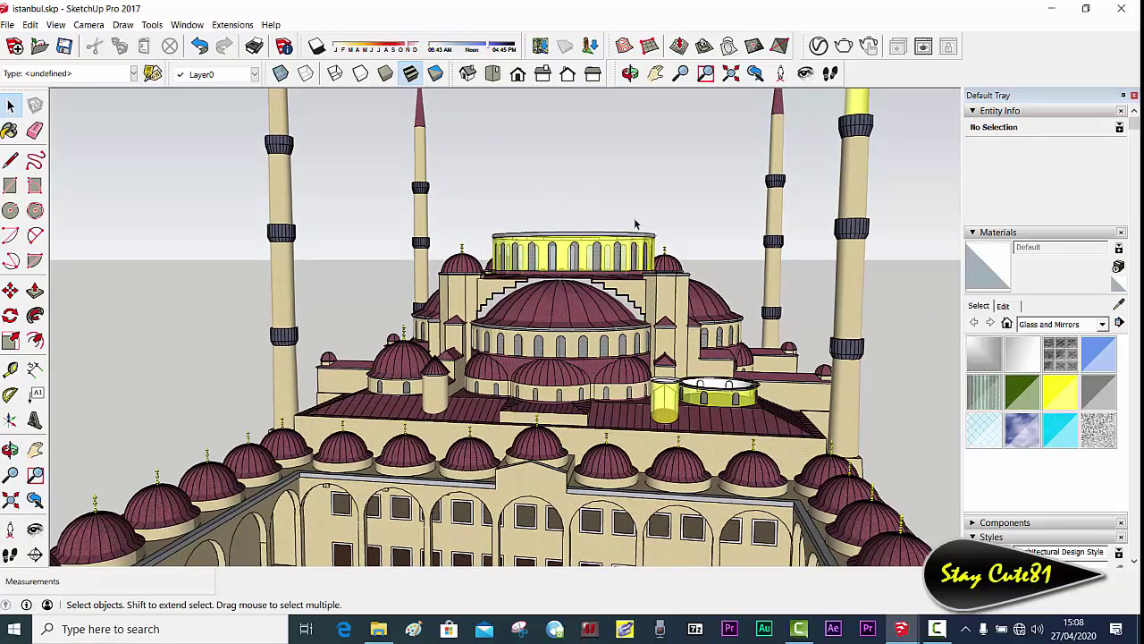
middle_drag(677, 391, 595, 247)
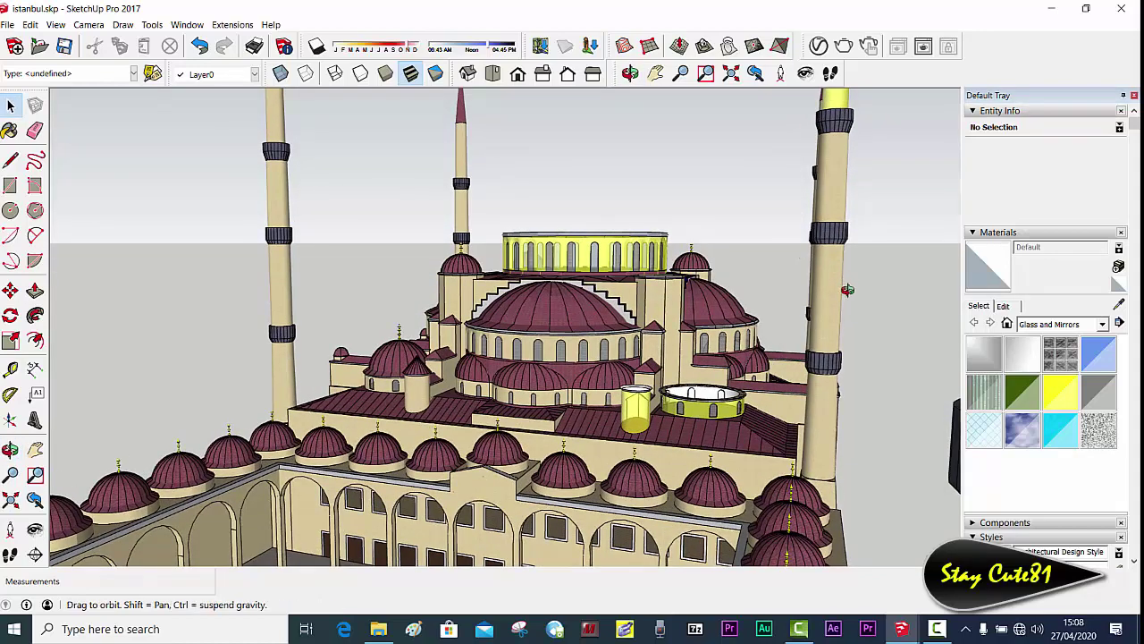
mouse_move(729, 365)
middle_down()
mouse_move(837, 177)
mouse_move(790, 247)
middle_up()
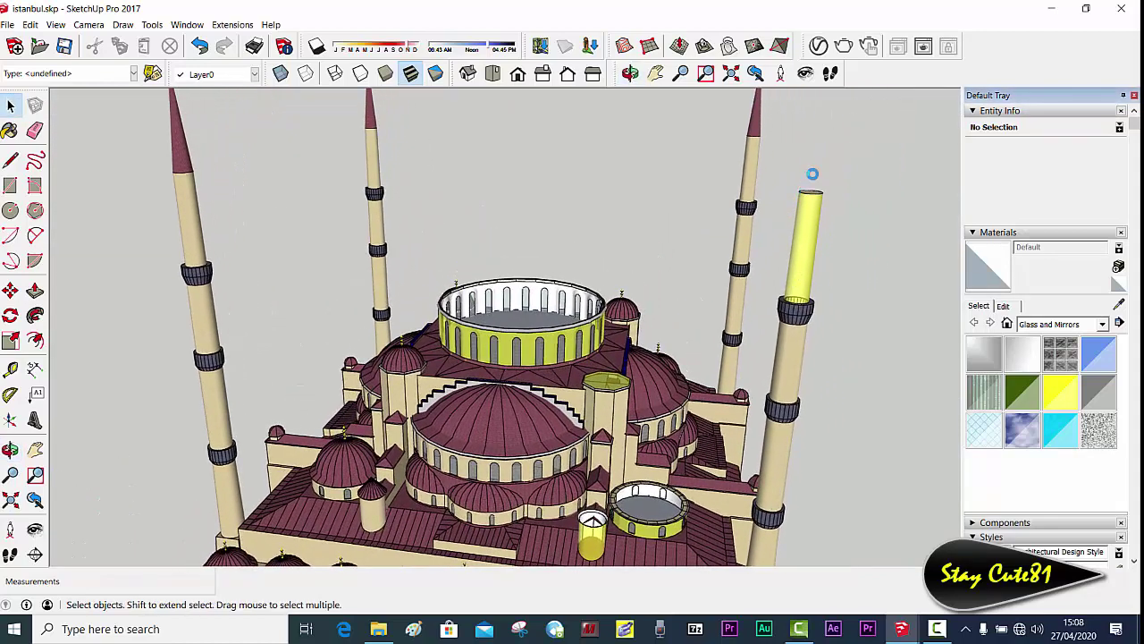
mouse_move(666, 415)
middle_down()
mouse_move(668, 325)
mouse_move(685, 339)
mouse_move(670, 375)
mouse_move(515, 291)
middle_up()
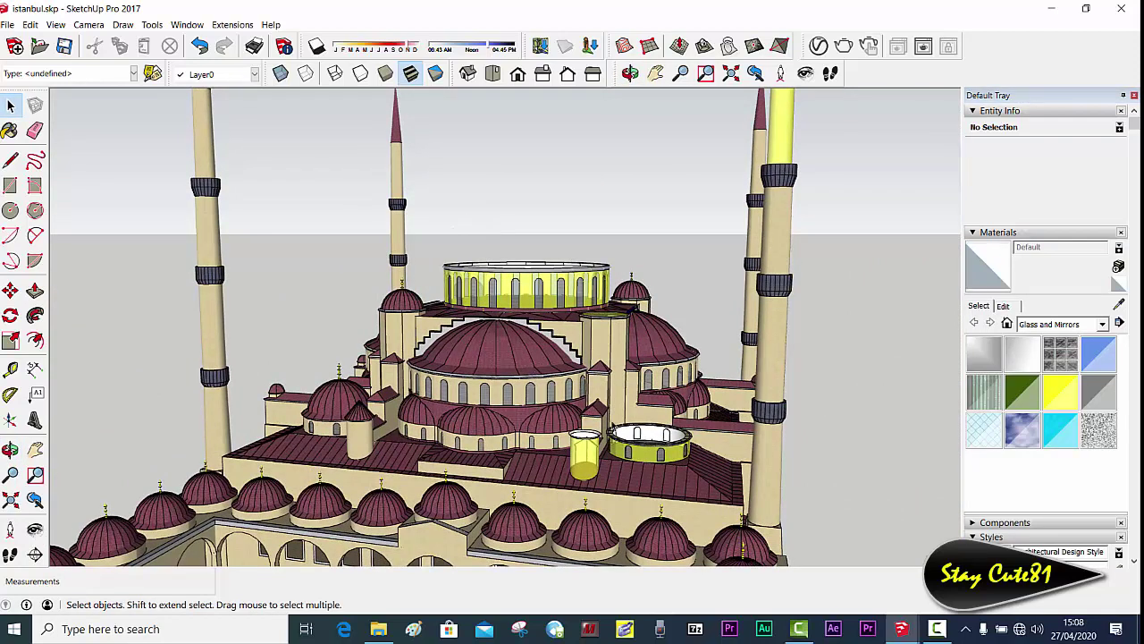
middle_drag(649, 428, 650, 417)
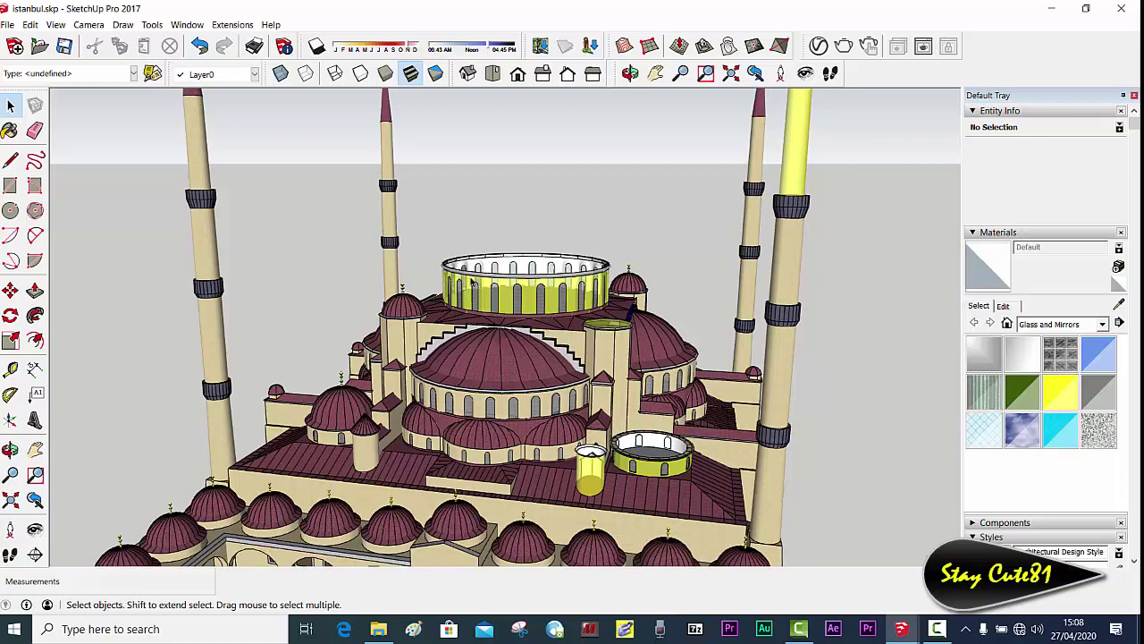
middle_drag(472, 283, 438, 268)
scroll(436, 267, up, 3)
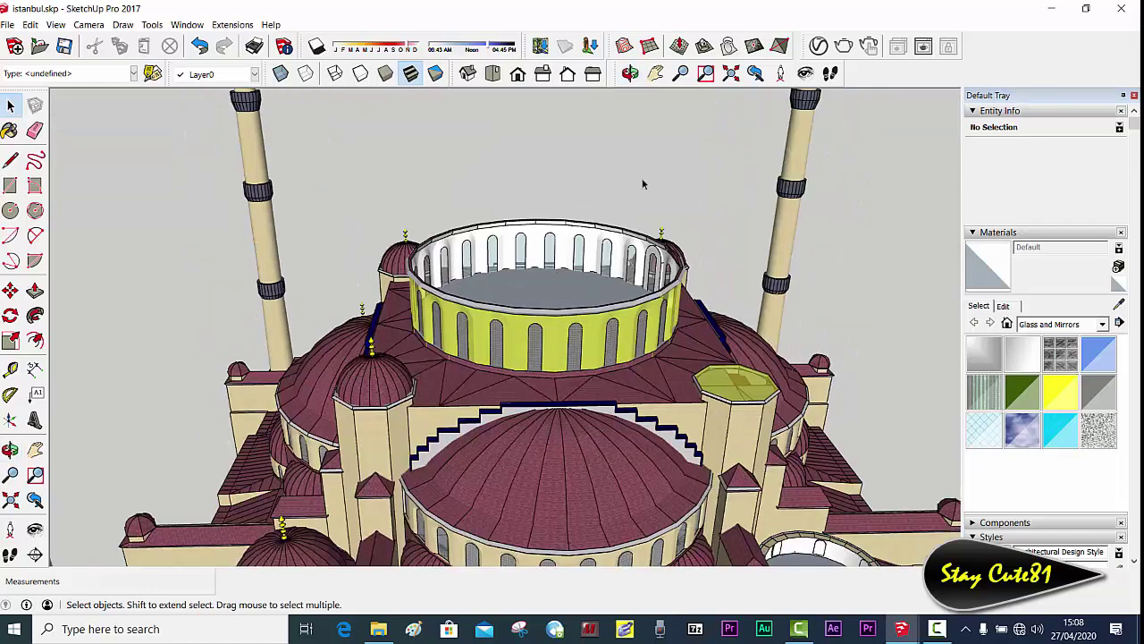
mouse_move(722, 305)
middle_down()
mouse_move(621, 301)
mouse_move(636, 244)
middle_up()
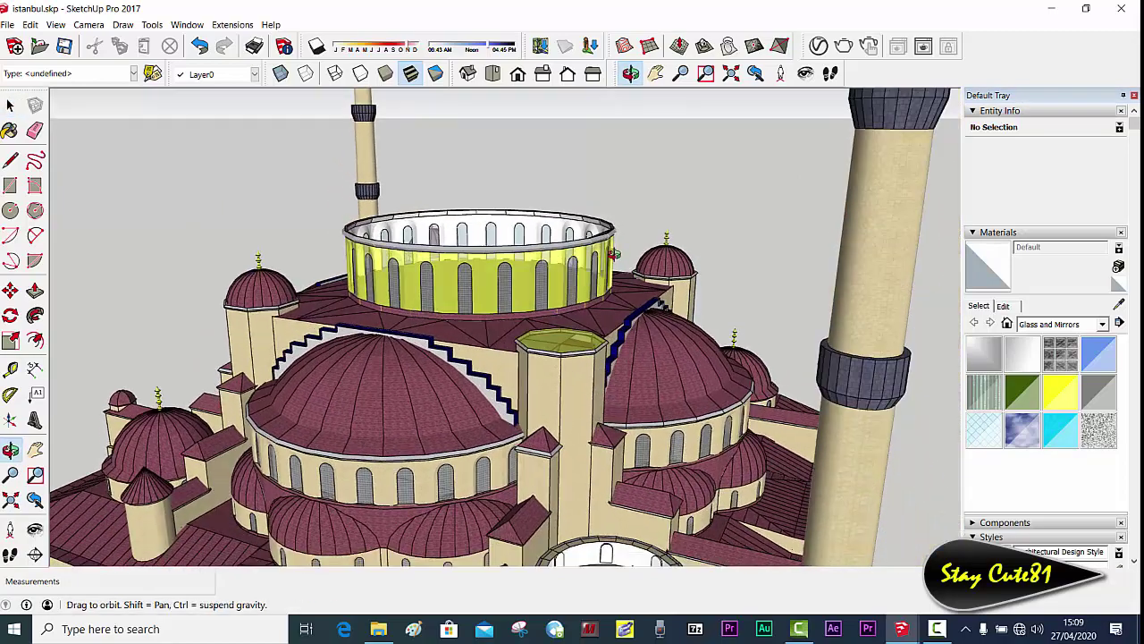
scroll(630, 221, down, 2)
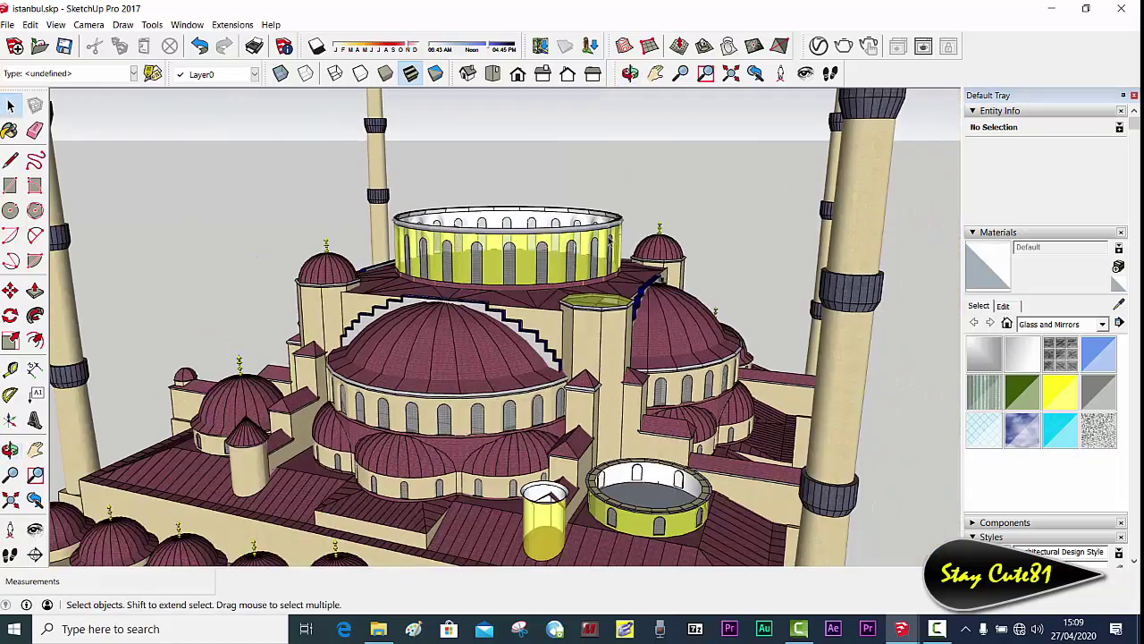
scroll(629, 212, down, 2)
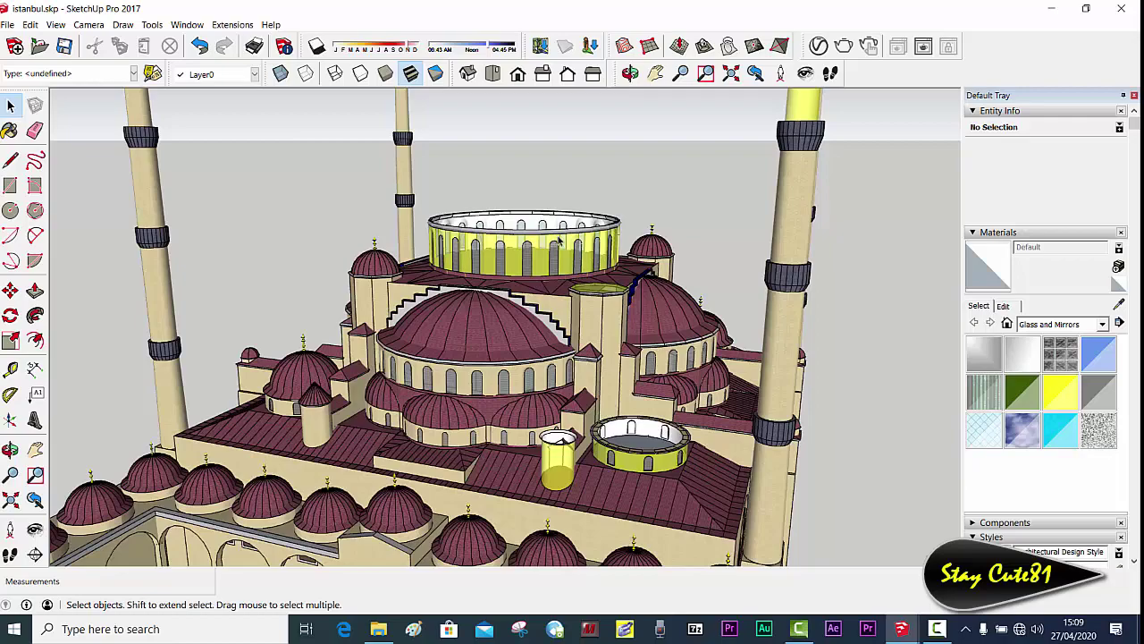
scroll(583, 261, down, 3)
middle_drag(586, 271, 582, 265)
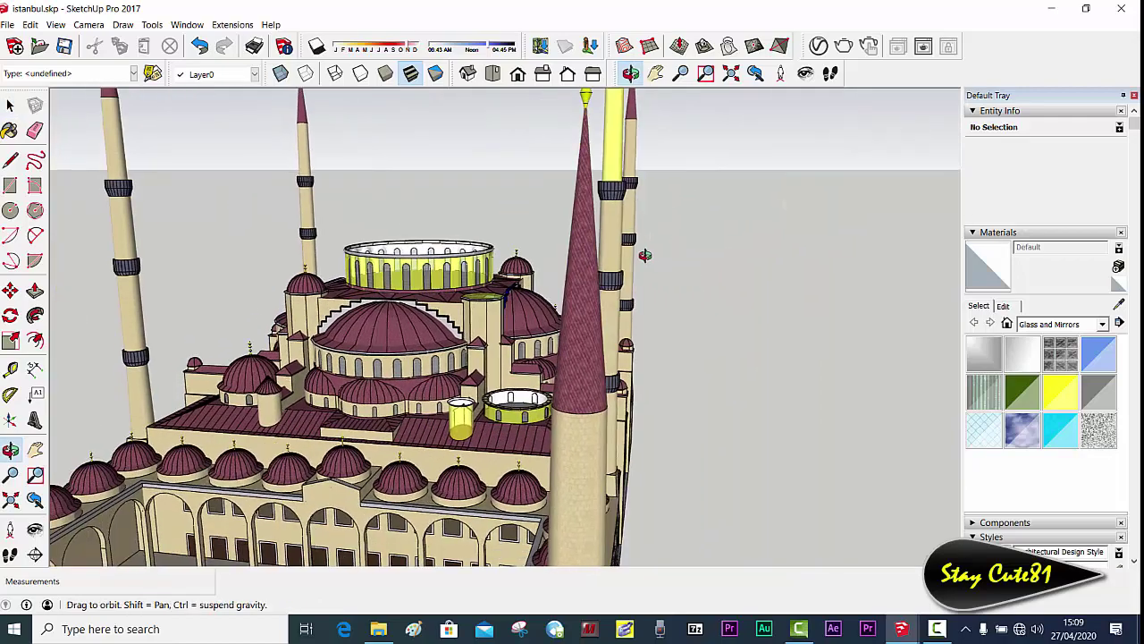
scroll(581, 265, down, 2)
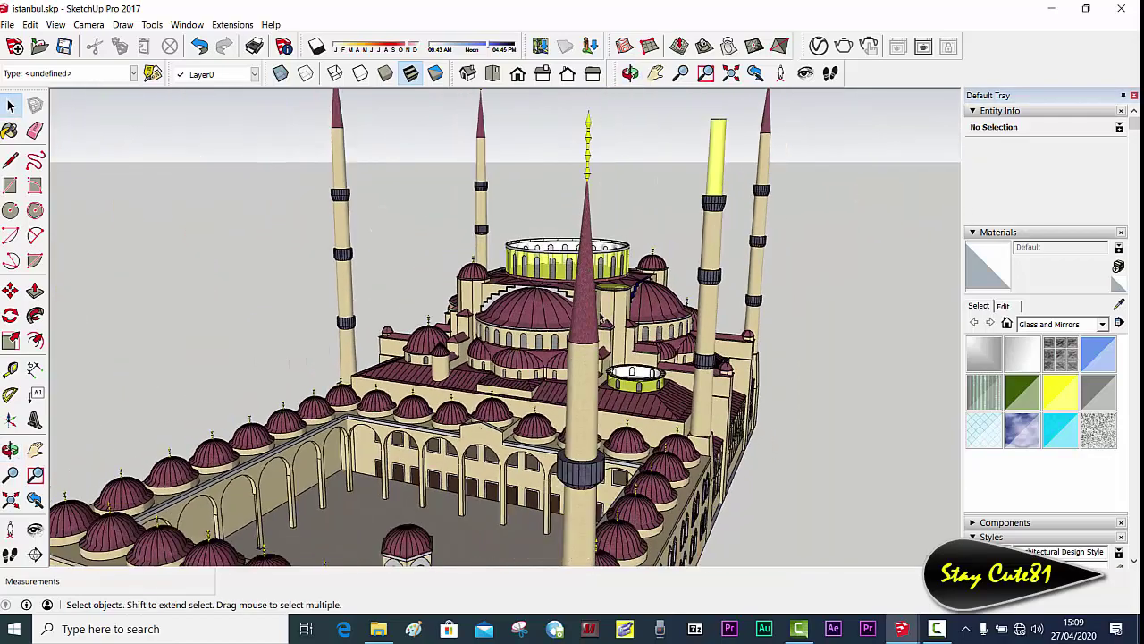
middle_drag(602, 319, 715, 176)
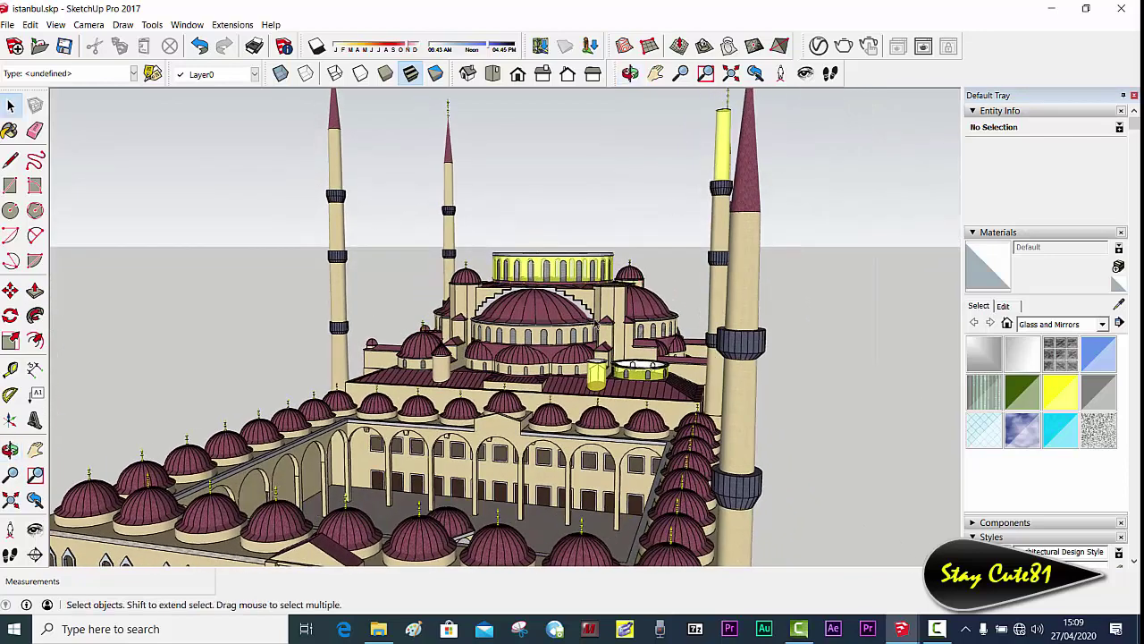
middle_drag(617, 239, 640, 236)
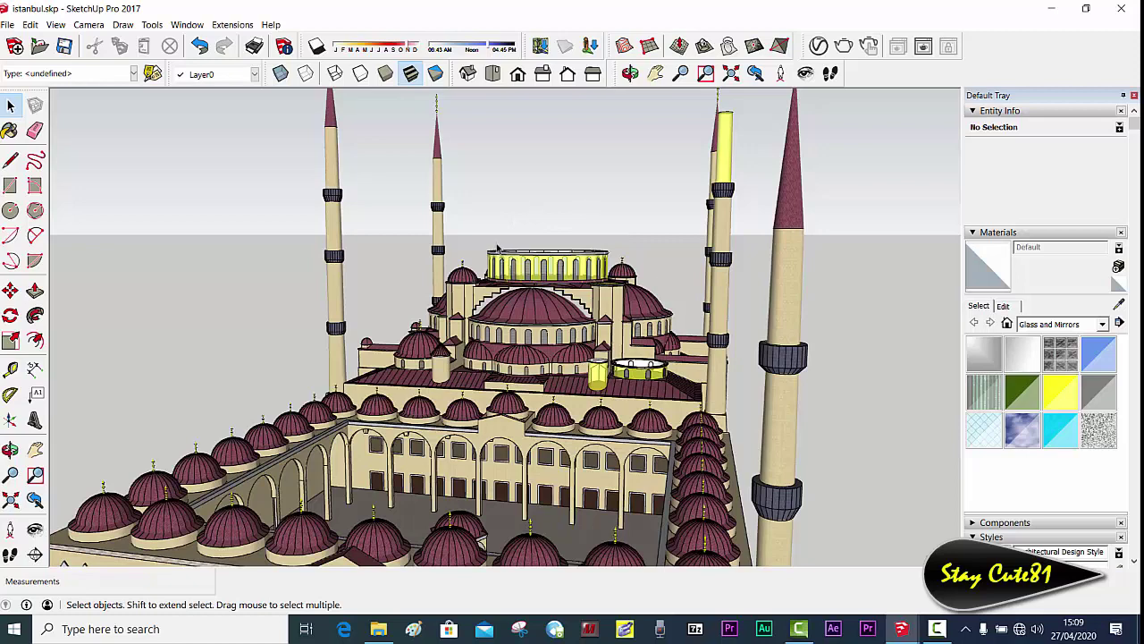
middle_drag(525, 221, 510, 241)
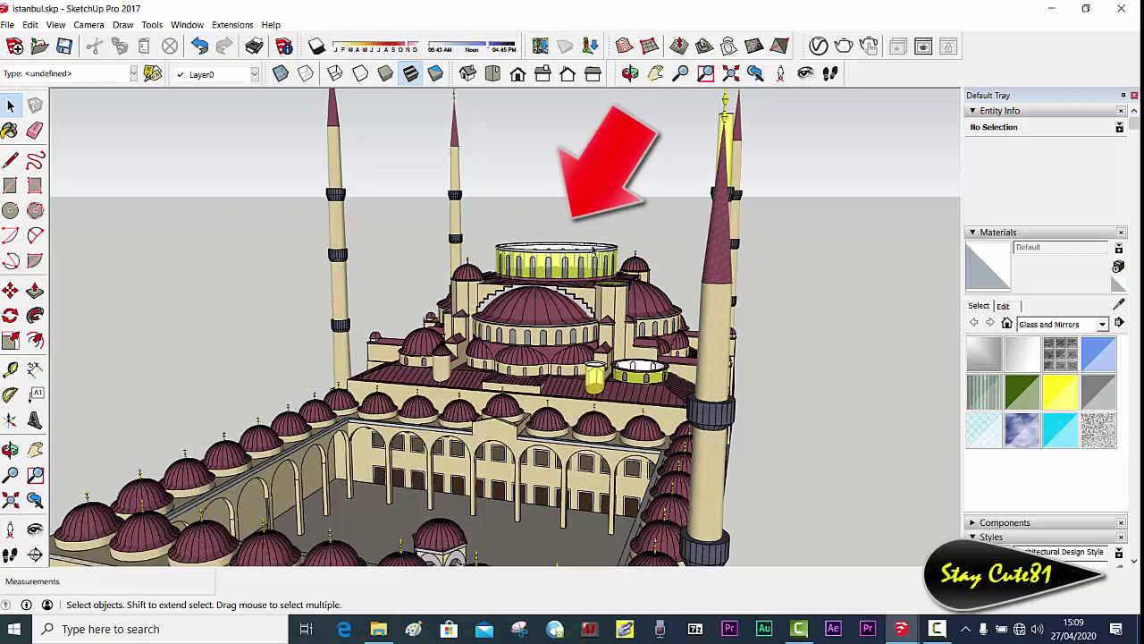
scroll(596, 276, up, 2)
scroll(554, 259, up, 2)
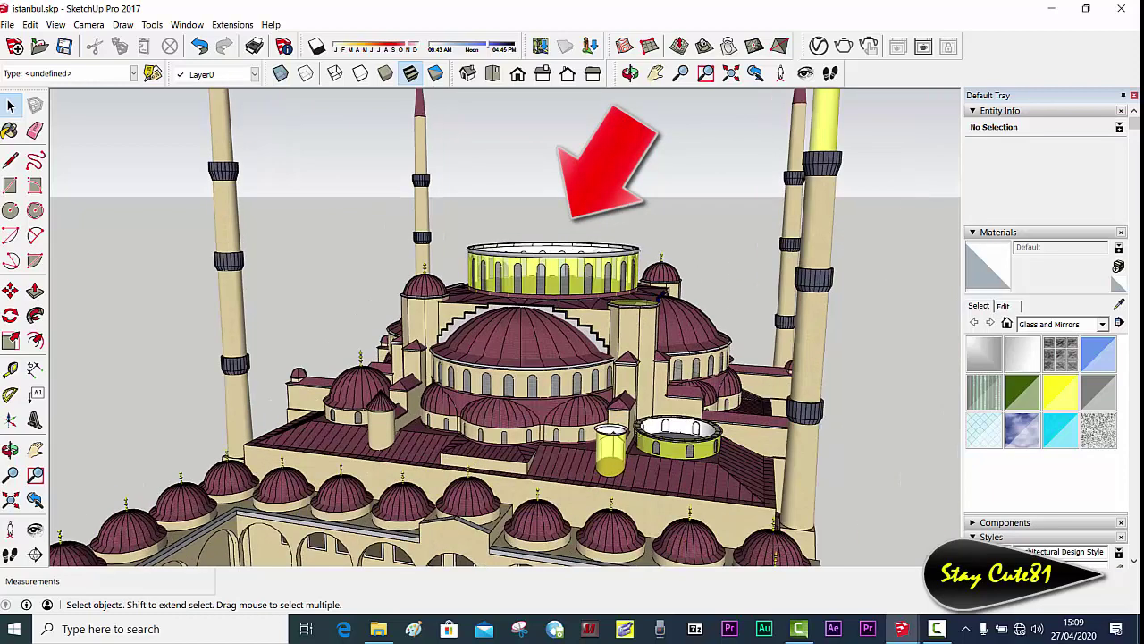
scroll(590, 229, down, 2)
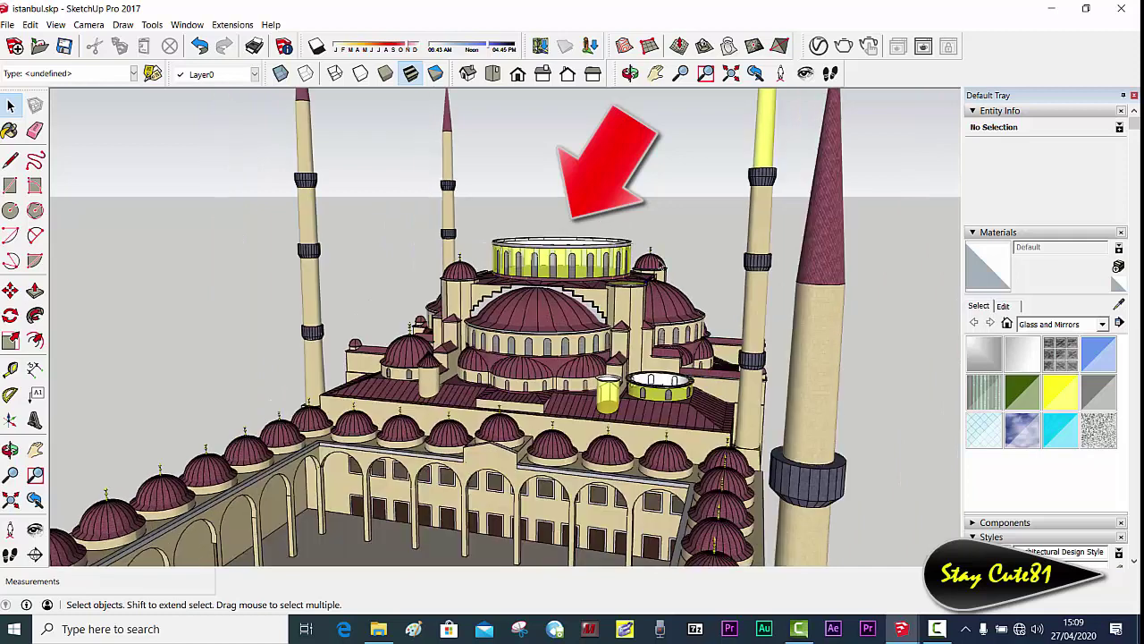
middle_drag(706, 260, 753, 258)
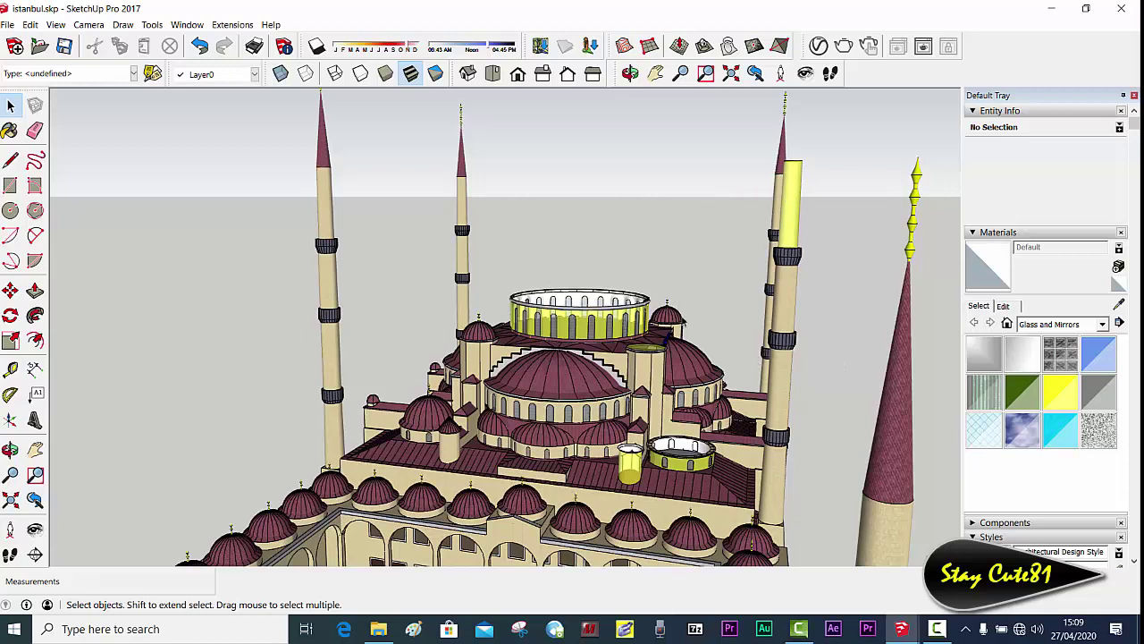
middle_drag(564, 415, 521, 309)
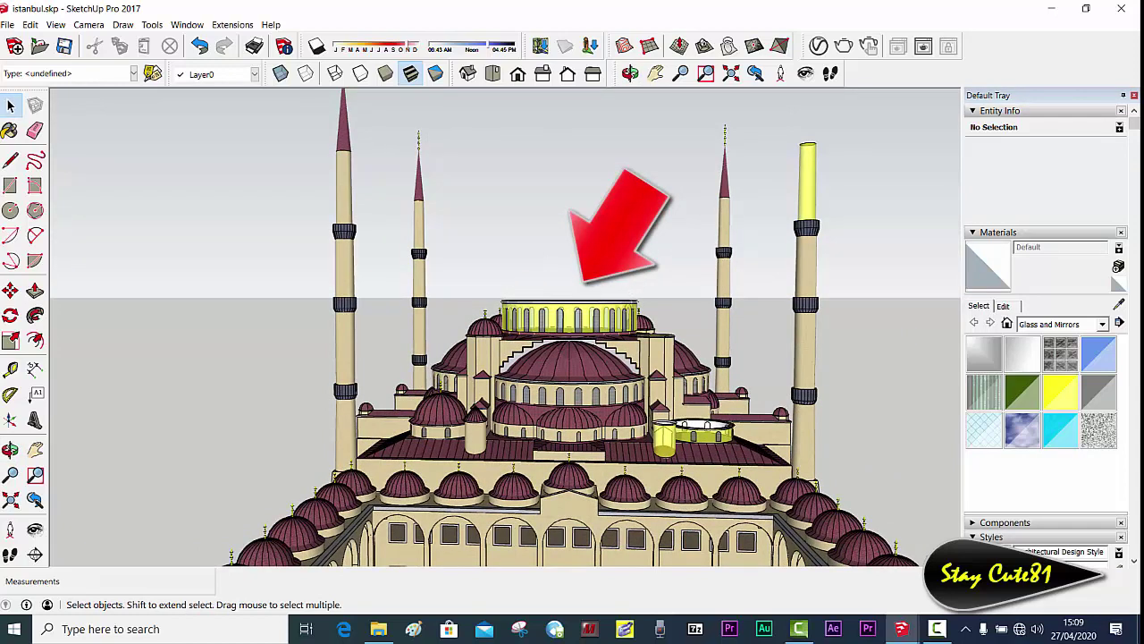
scroll(519, 289, up, 2)
scroll(512, 288, up, 2)
scroll(536, 280, up, 2)
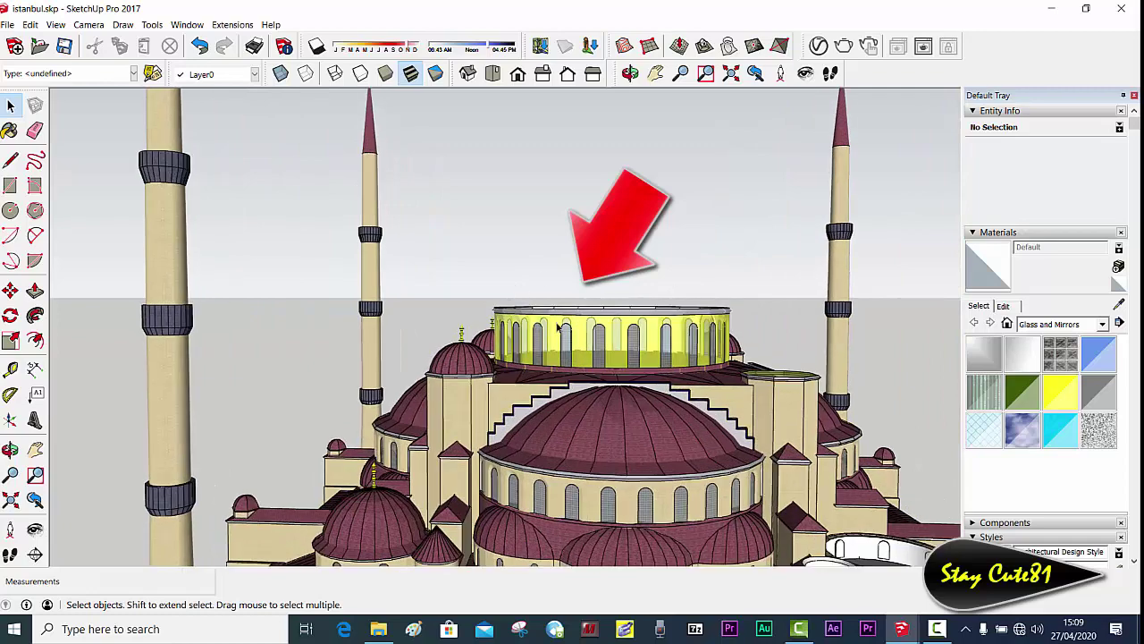
scroll(559, 329, down, 3)
mouse_move(559, 329)
middle_down()
mouse_move(780, 408)
mouse_move(701, 402)
middle_up()
scroll(781, 408, up, 1)
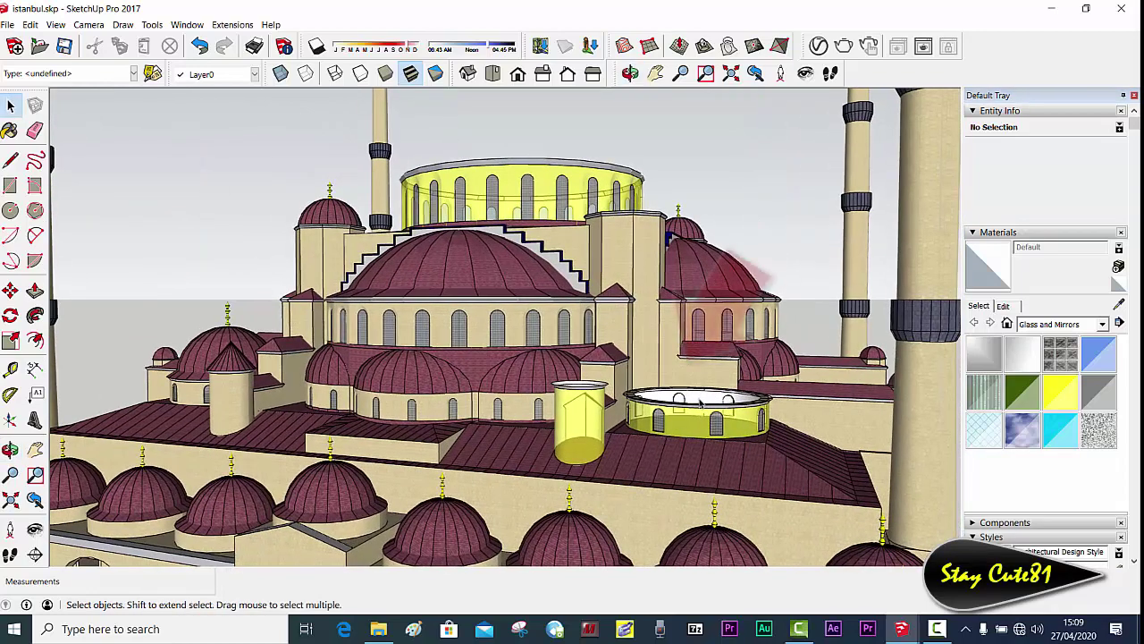
scroll(701, 403, up, 1)
scroll(715, 412, up, 2)
scroll(729, 422, up, 1)
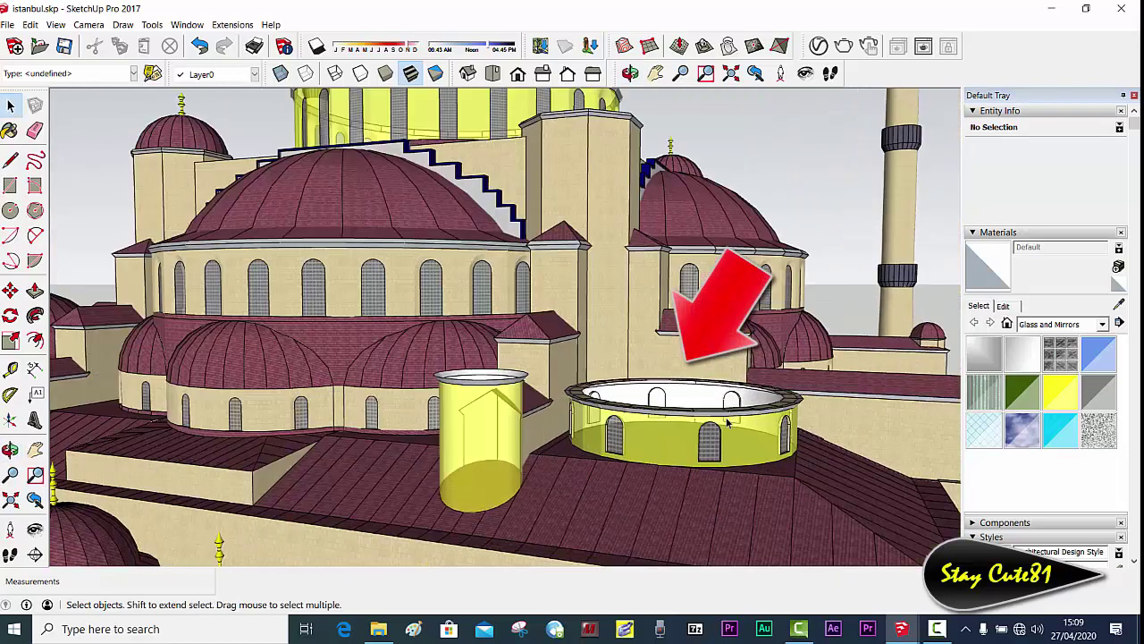
scroll(729, 423, up, 1)
scroll(721, 402, up, 2)
scroll(702, 364, down, 3)
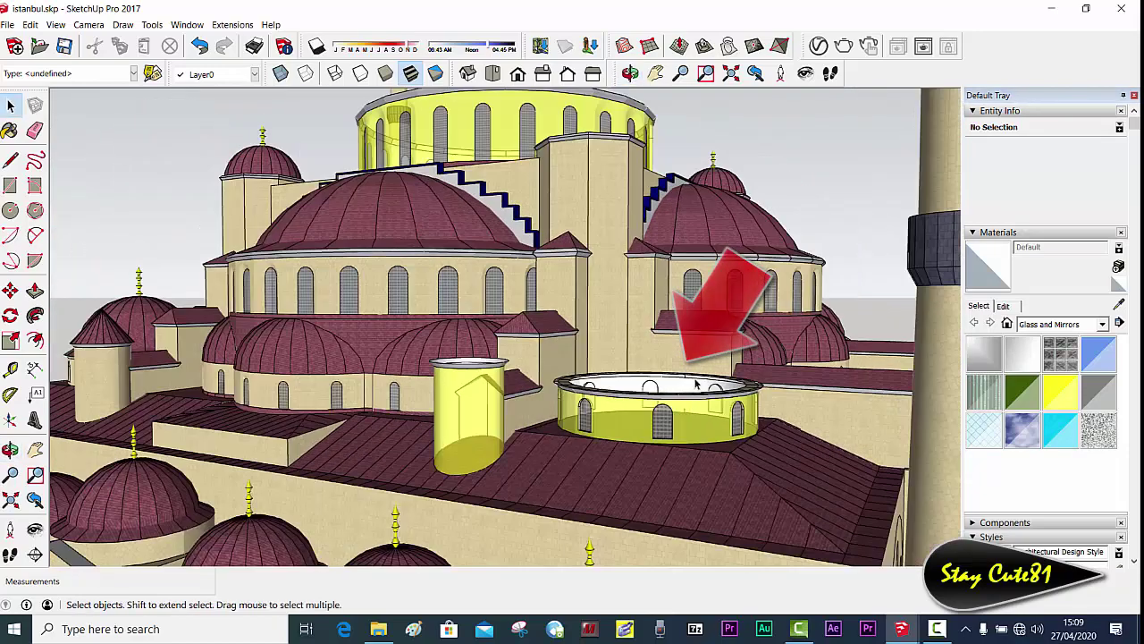
mouse_move(702, 364)
middle_down()
mouse_move(780, 364)
mouse_move(329, 370)
middle_up()
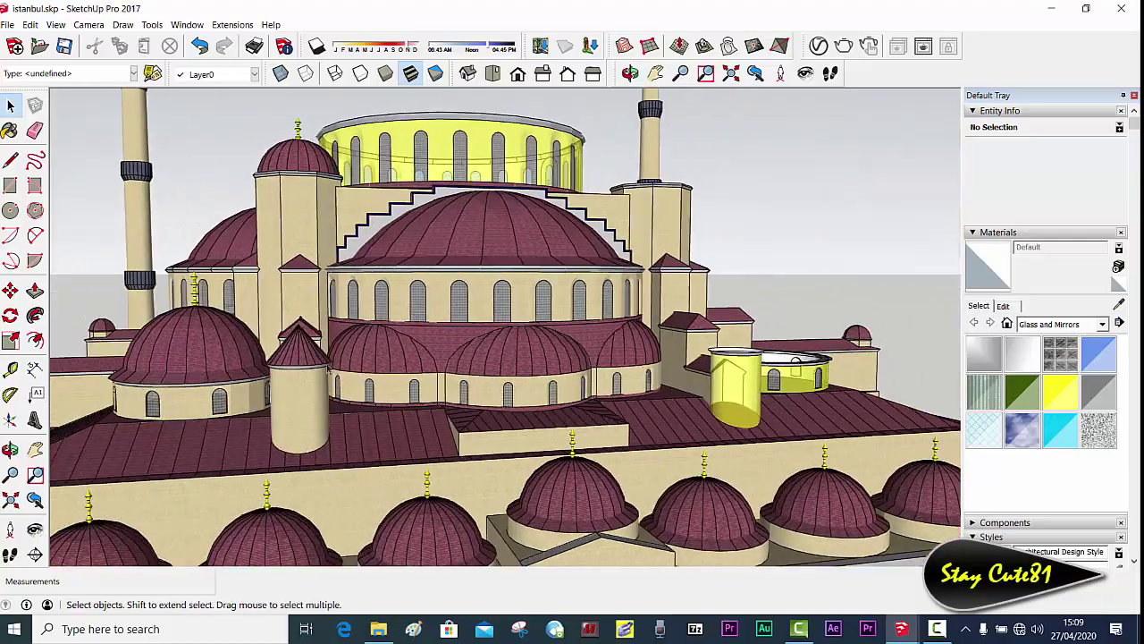
mouse_move(252, 376)
middle_down()
mouse_move(223, 377)
mouse_move(659, 362)
mouse_move(260, 329)
middle_up()
scroll(670, 381, down, 2)
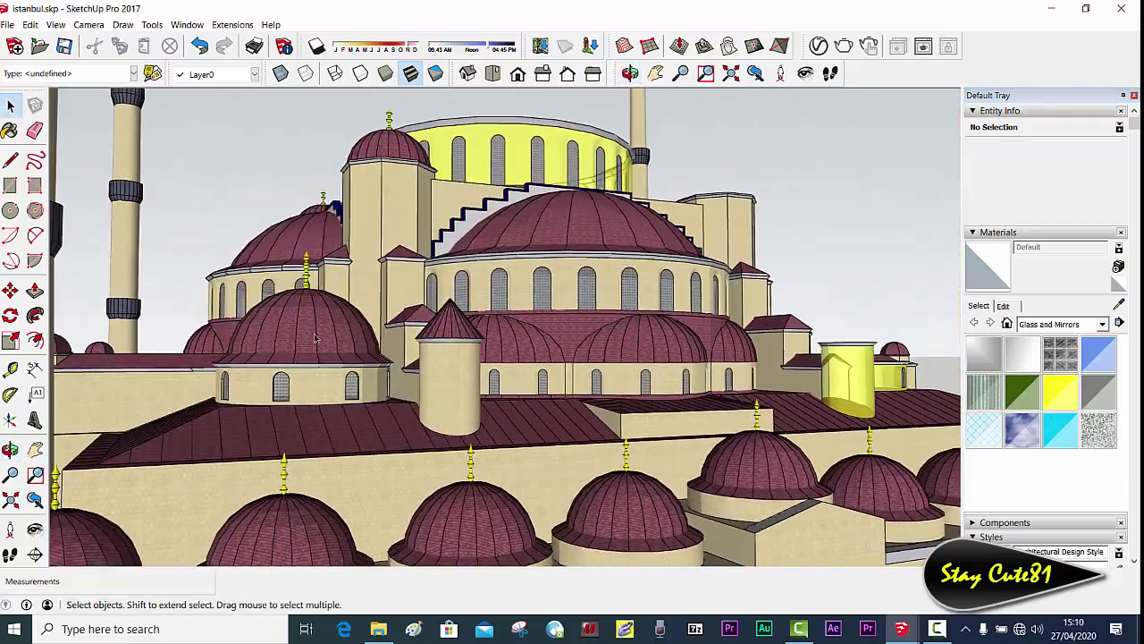
scroll(250, 331, up, 3)
scroll(250, 330, up, 2)
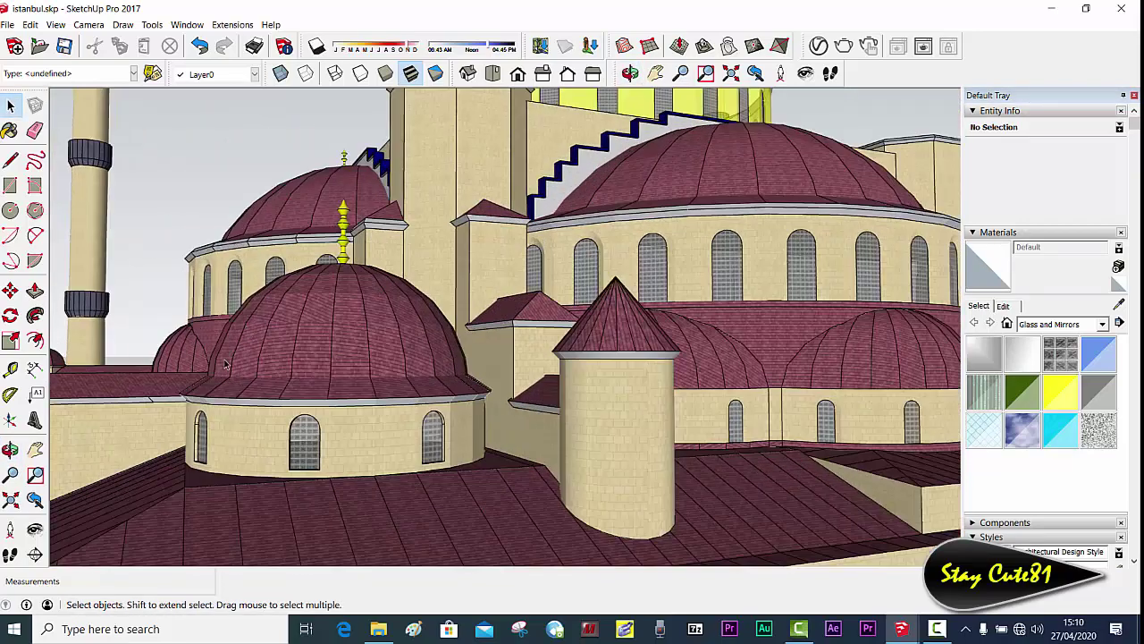
middle_drag(226, 381, 424, 386)
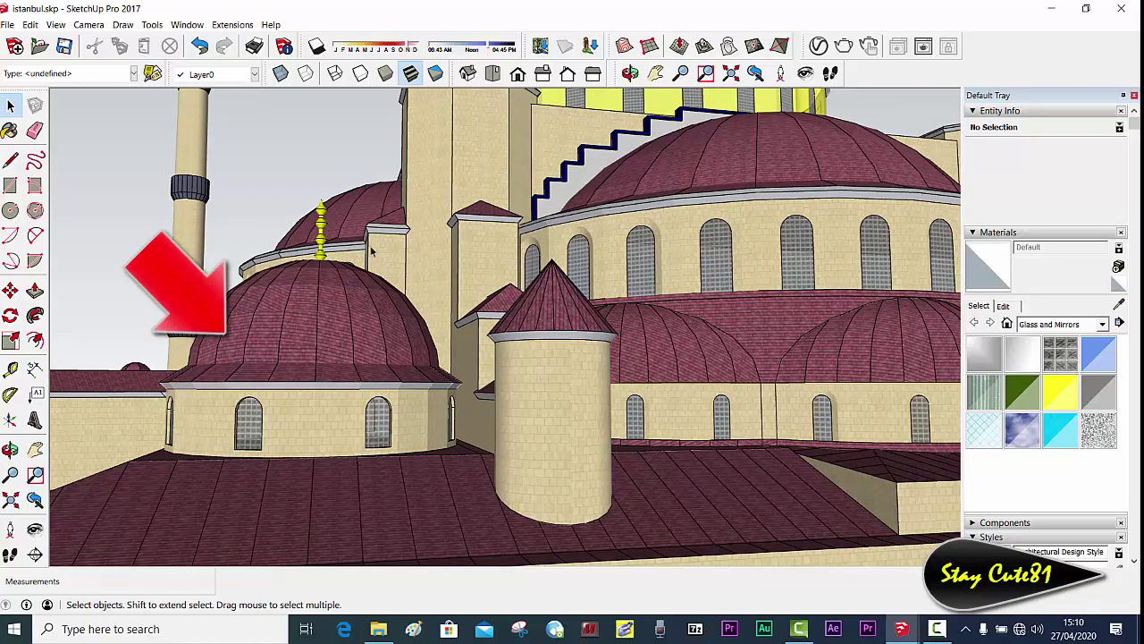
middle_drag(297, 349, 278, 372)
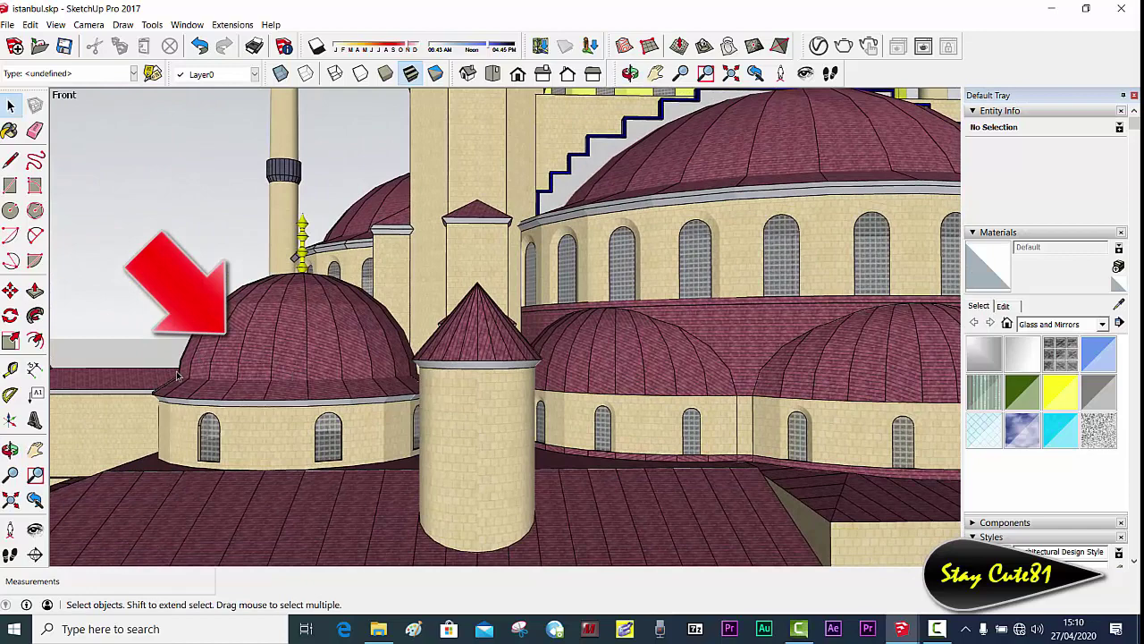
scroll(177, 375, up, 3)
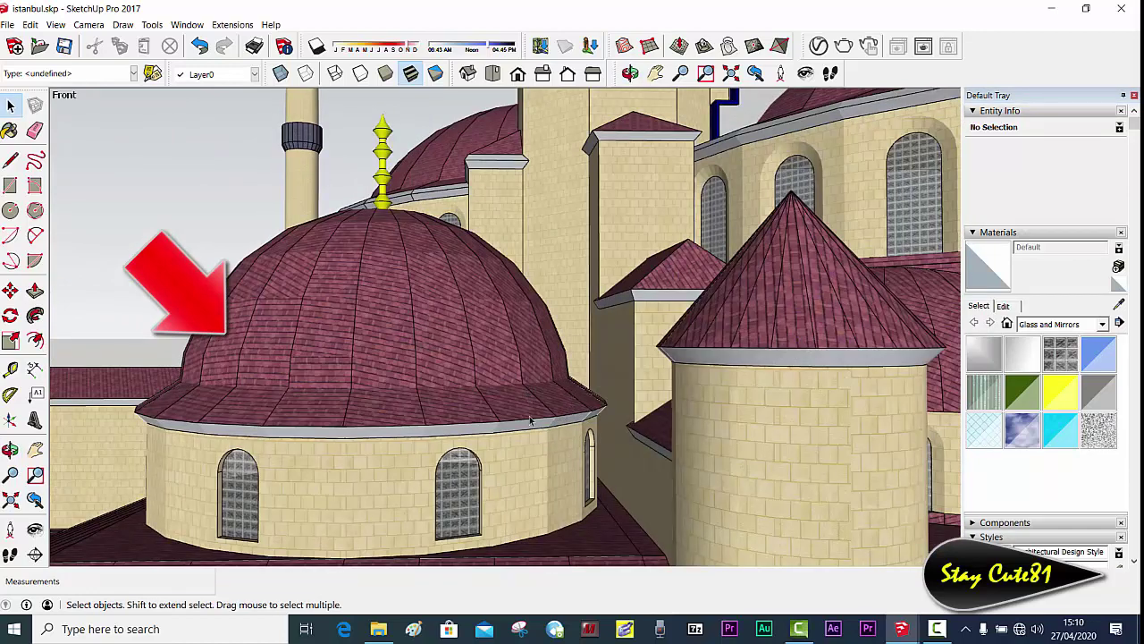
scroll(407, 362, down, 3)
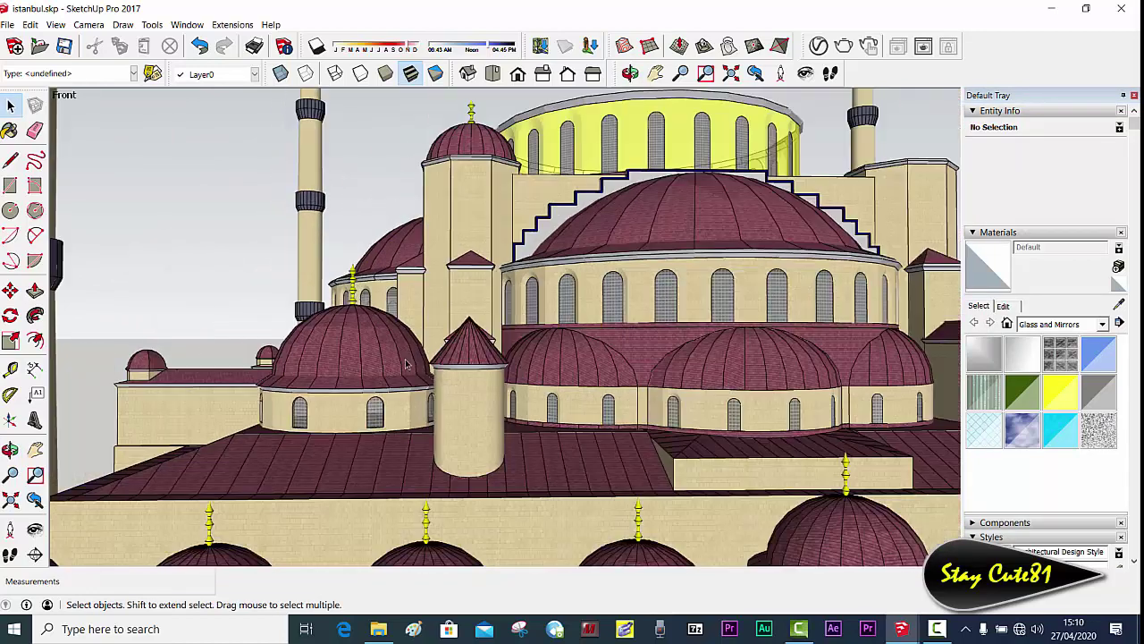
mouse_move(406, 362)
middle_down()
mouse_move(631, 399)
mouse_move(620, 394)
middle_up()
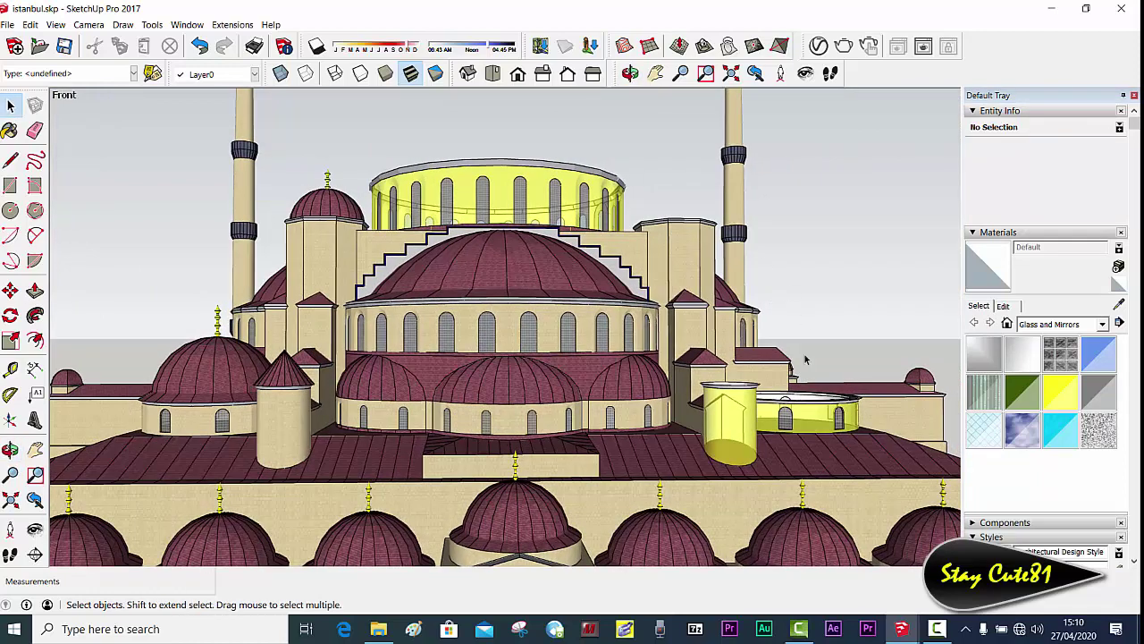
middle_drag(805, 360, 581, 398)
scroll(578, 398, up, 2)
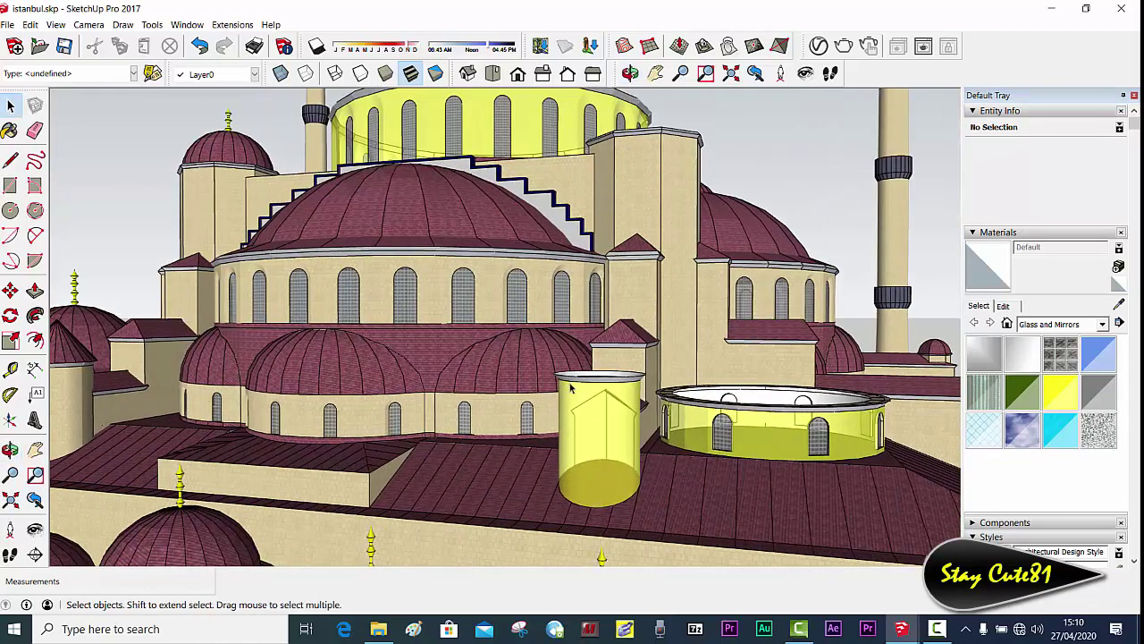
mouse_move(570, 386)
middle_down()
mouse_move(664, 373)
mouse_move(674, 358)
mouse_move(271, 355)
mouse_move(234, 338)
mouse_move(246, 331)
middle_up()
scroll(218, 347, up, 3)
scroll(218, 347, up, 2)
scroll(247, 329, up, 2)
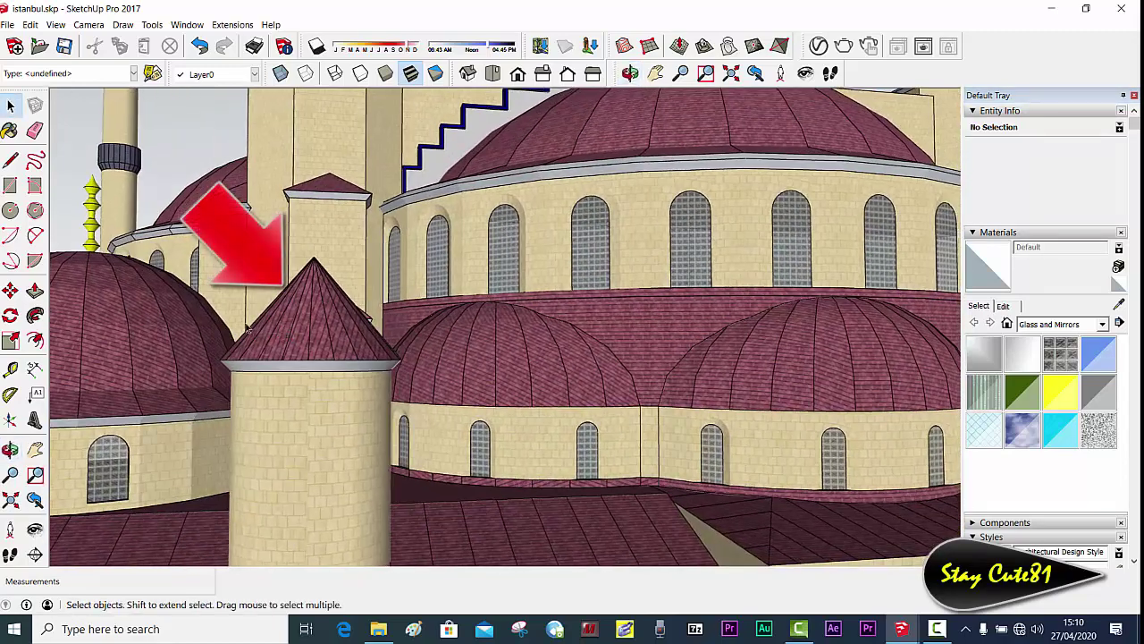
middle_drag(354, 328, 334, 376)
scroll(406, 399, down, 2)
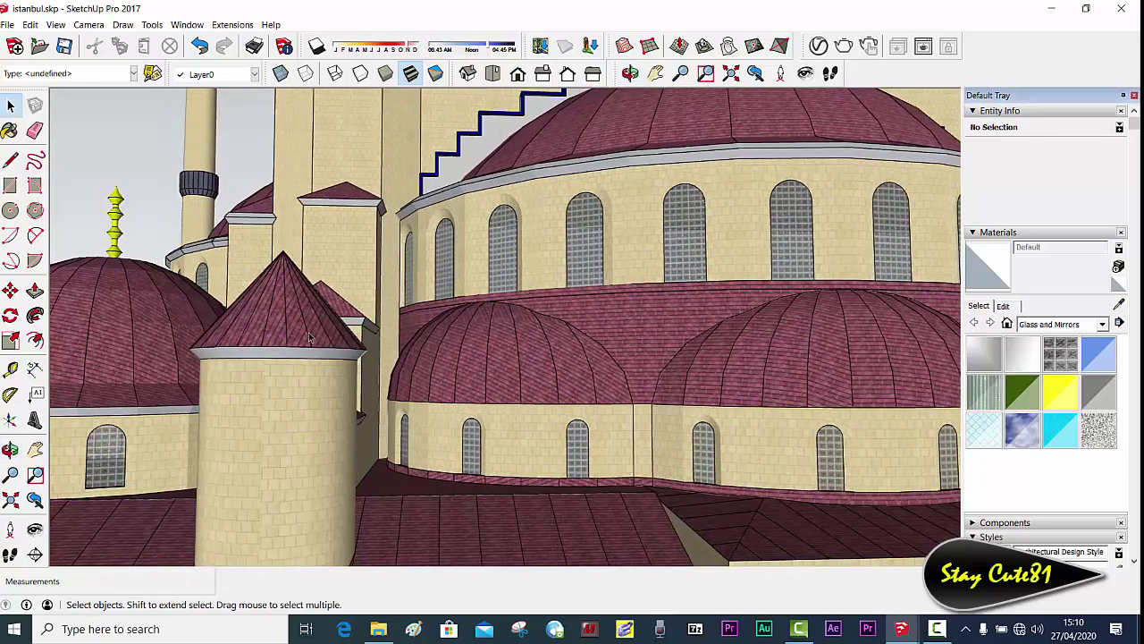
scroll(465, 375, down, 2)
scroll(536, 353, down, 2)
scroll(599, 330, down, 2)
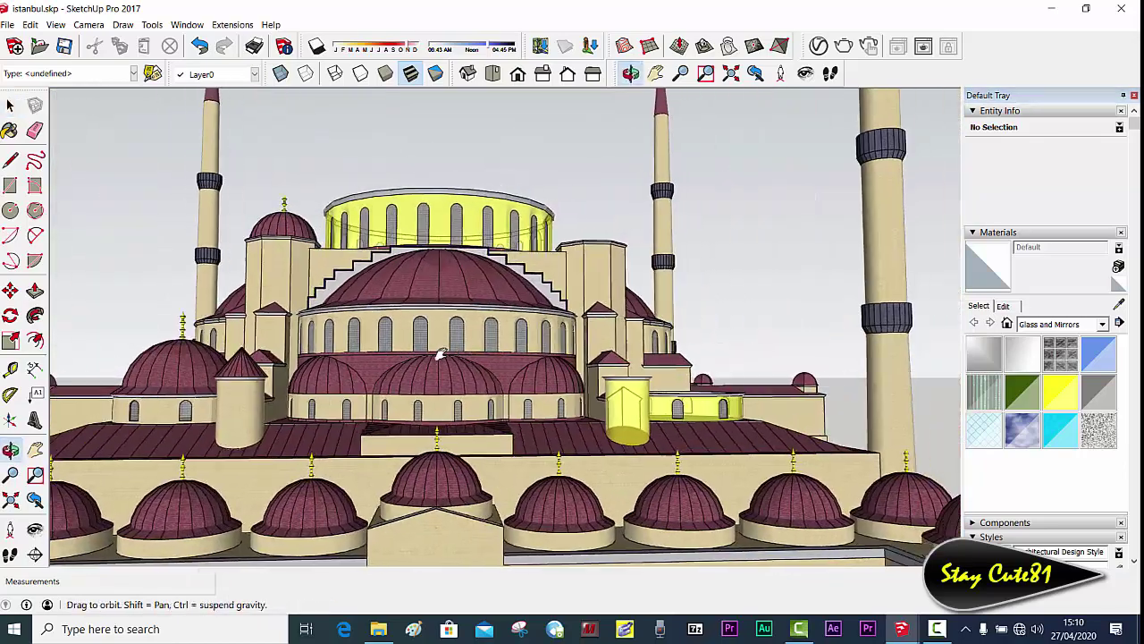
mouse_move(601, 329)
middle_down()
mouse_move(562, 363)
mouse_move(672, 389)
middle_up()
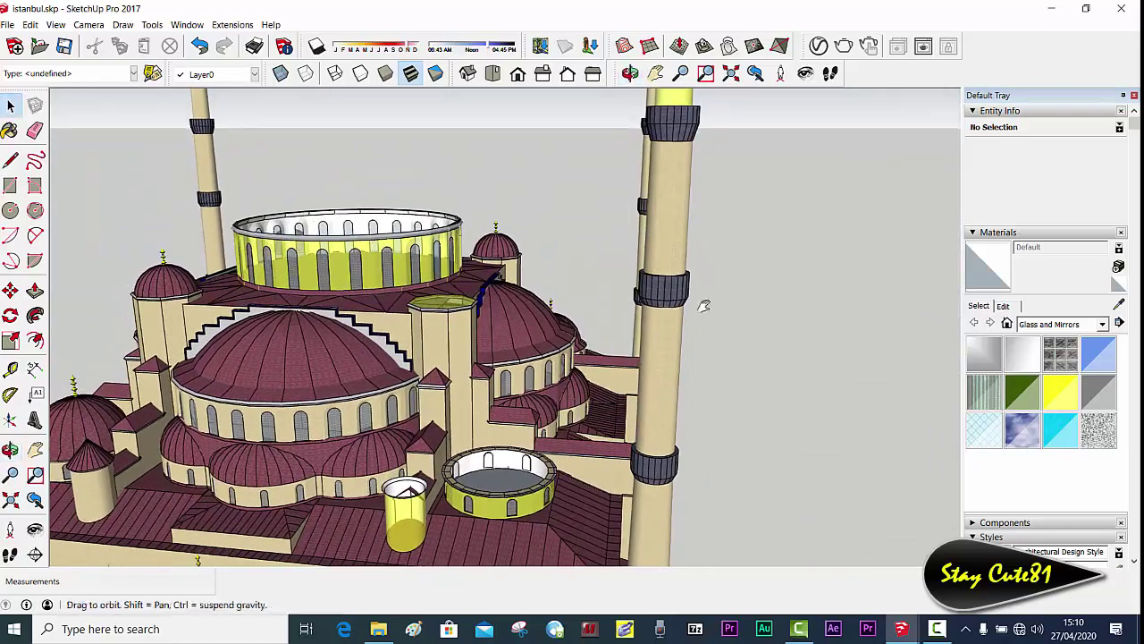
mouse_move(702, 306)
middle_down()
mouse_move(626, 175)
mouse_move(687, 161)
mouse_move(735, 167)
mouse_move(776, 235)
mouse_move(624, 148)
middle_up()
scroll(624, 148, up, 3)
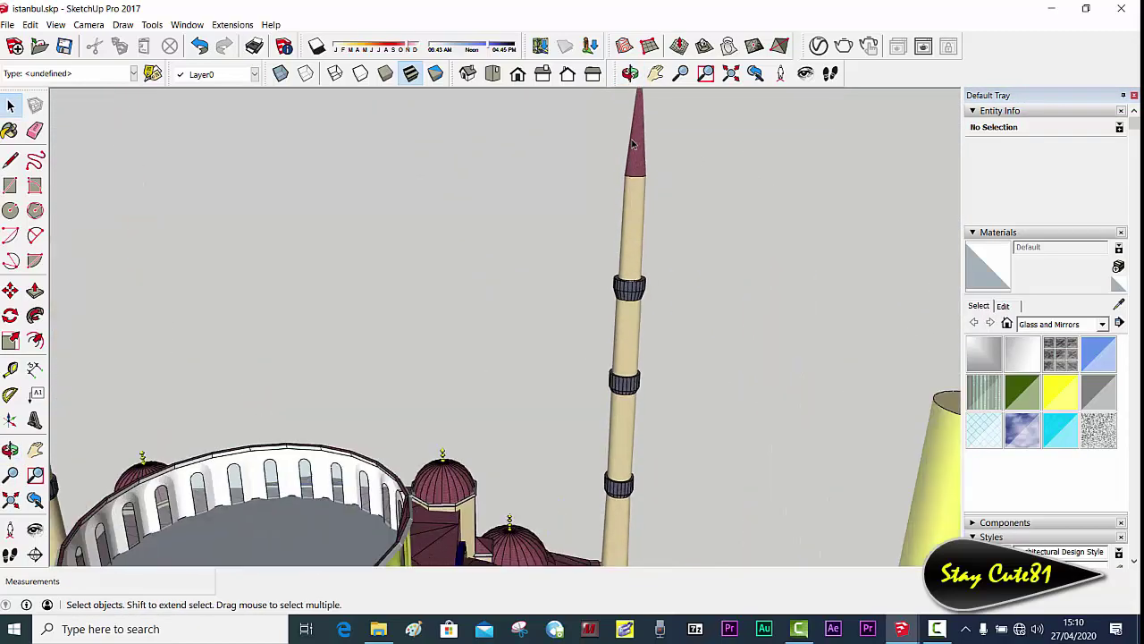
scroll(626, 179, up, 3)
mouse_move(626, 205)
middle_down()
mouse_move(631, 279)
mouse_move(667, 259)
middle_up()
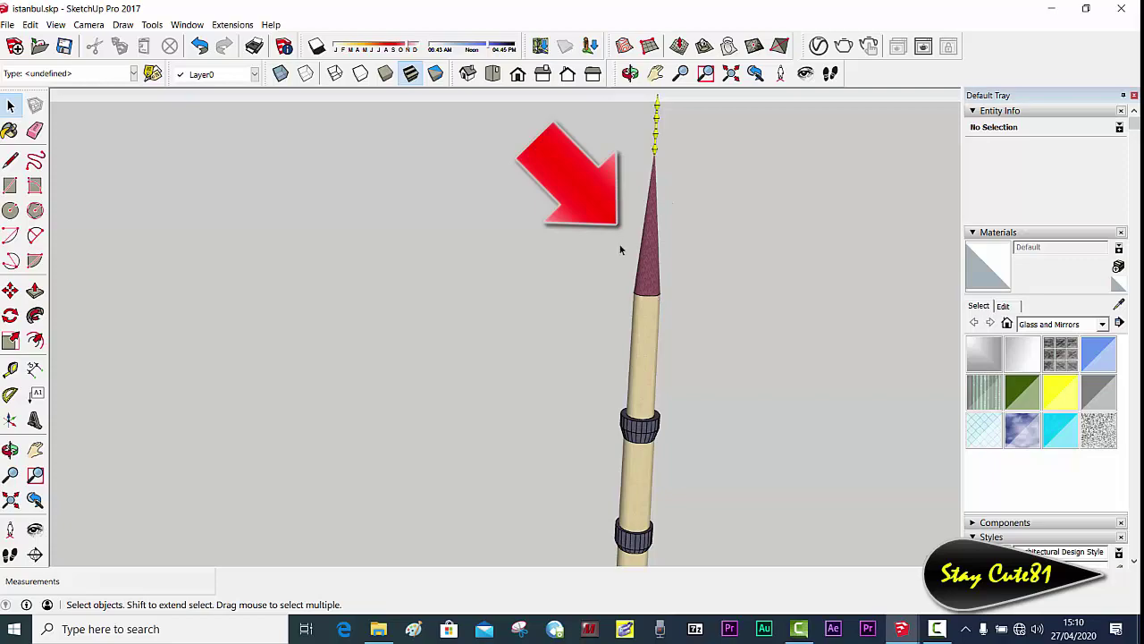
scroll(624, 238, down, 1)
scroll(627, 227, down, 3)
scroll(671, 283, down, 2)
scroll(706, 388, down, 2)
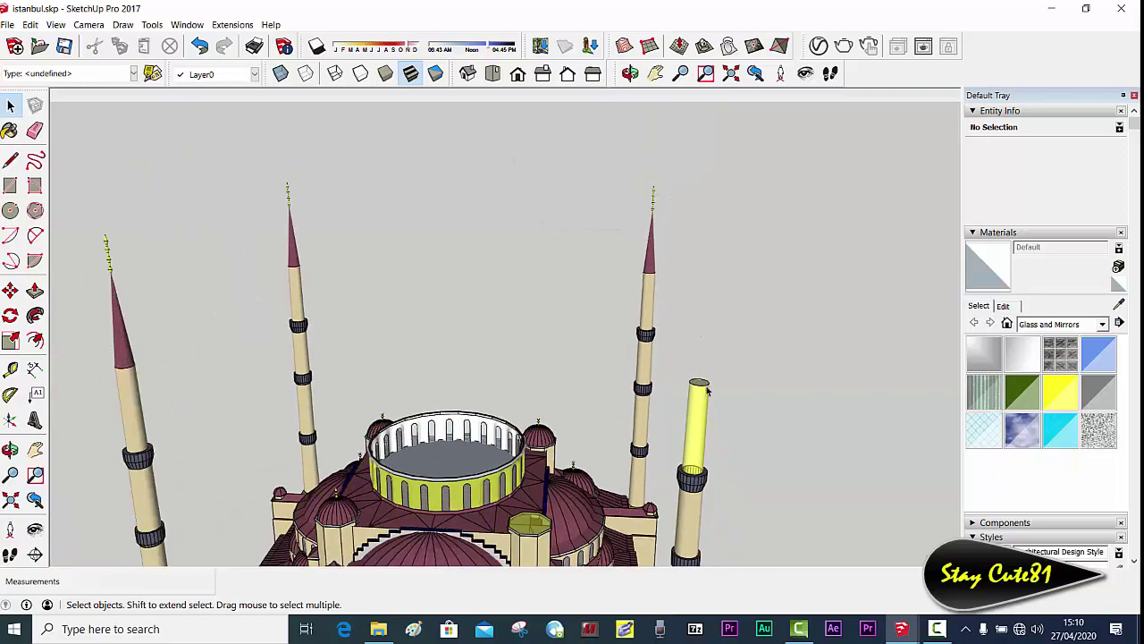
mouse_move(706, 389)
middle_down()
mouse_move(652, 357)
mouse_move(594, 380)
mouse_move(614, 344)
mouse_move(485, 374)
middle_up()
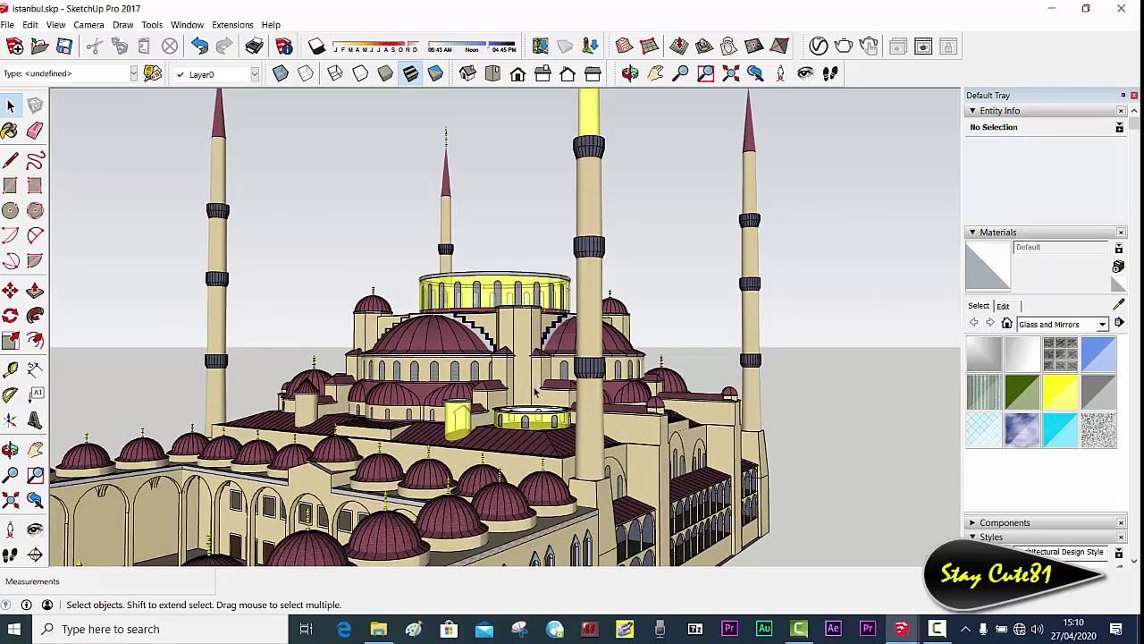
middle_drag(489, 426, 519, 302)
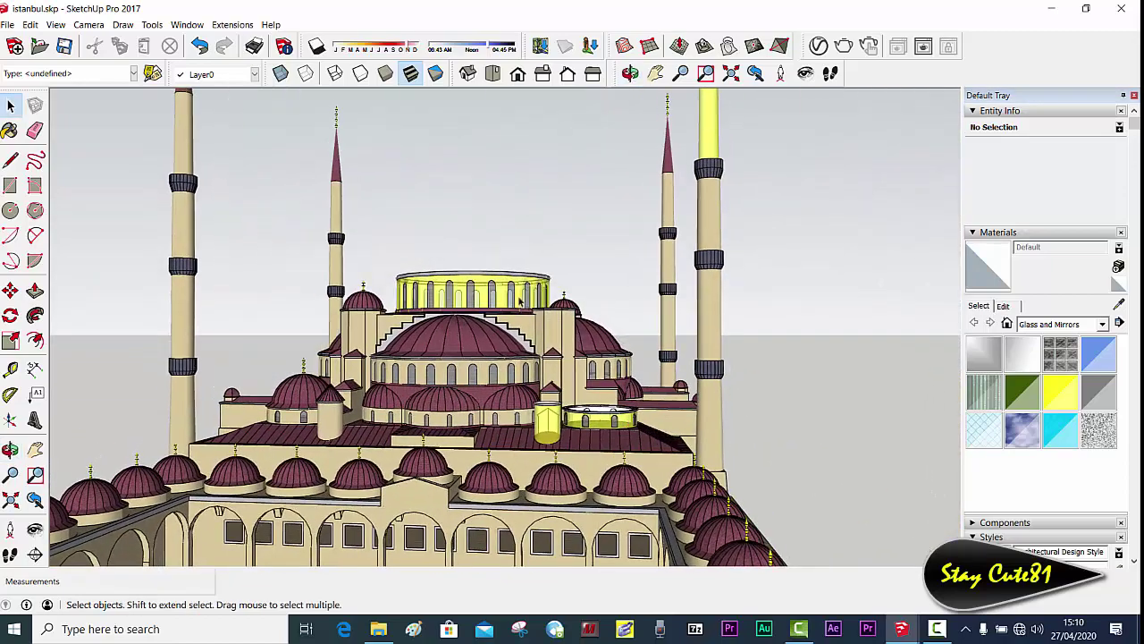
middle_drag(420, 261, 409, 284)
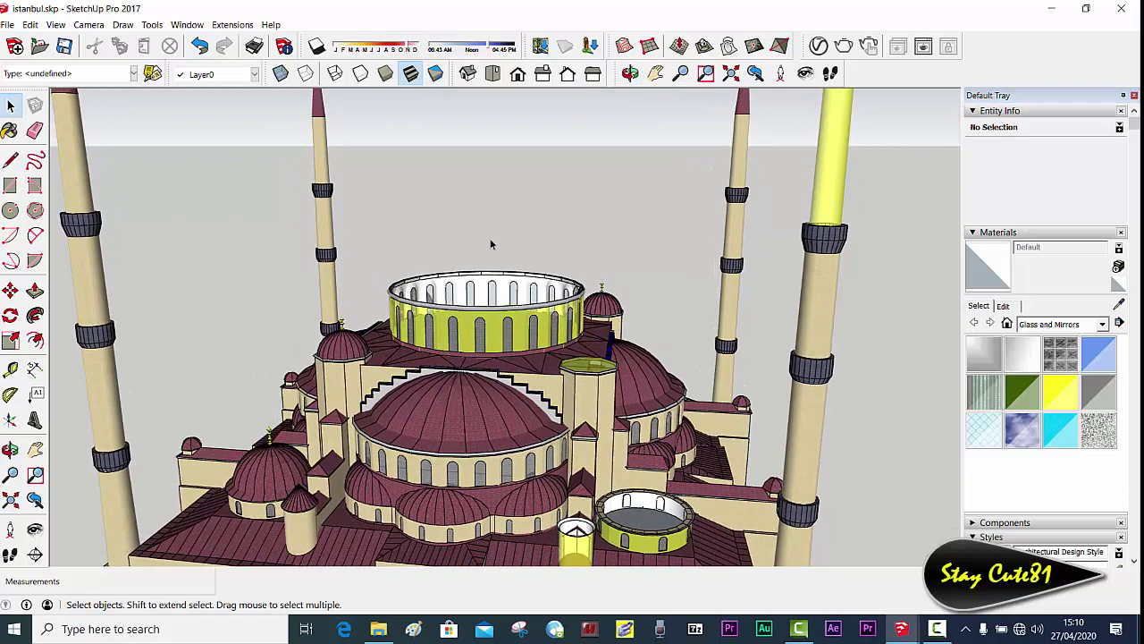
mouse_move(651, 368)
middle_down()
mouse_move(663, 352)
mouse_move(616, 379)
middle_up()
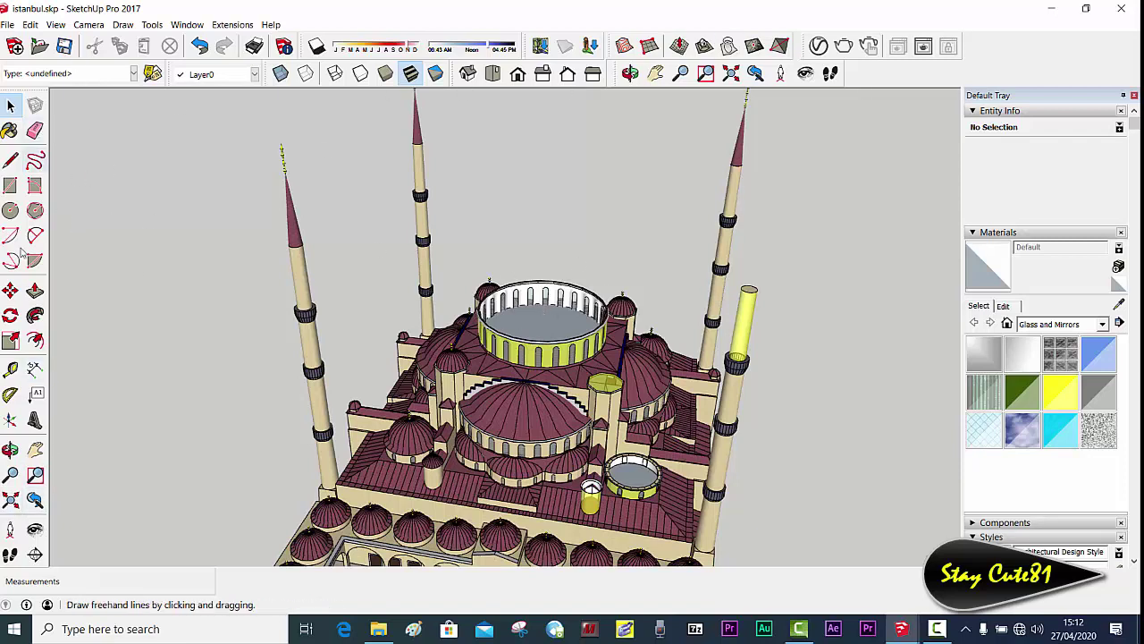
Step: Frame the yellow drum's wall in perspective from slightly above
middle_drag(699, 405, 780, 323)
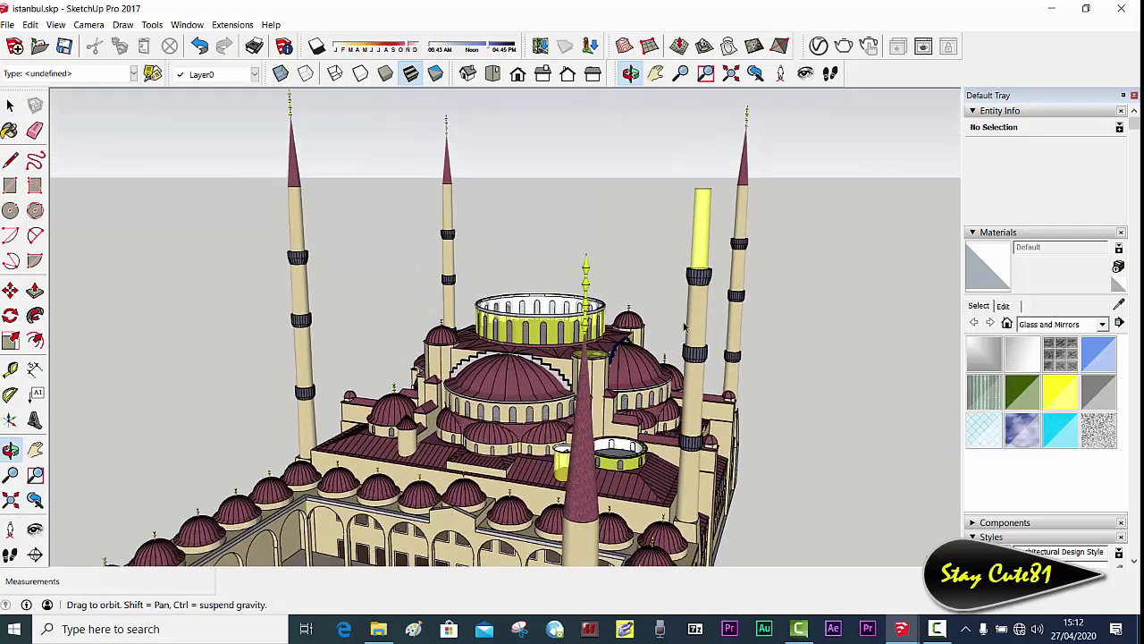
middle_drag(613, 338, 639, 324)
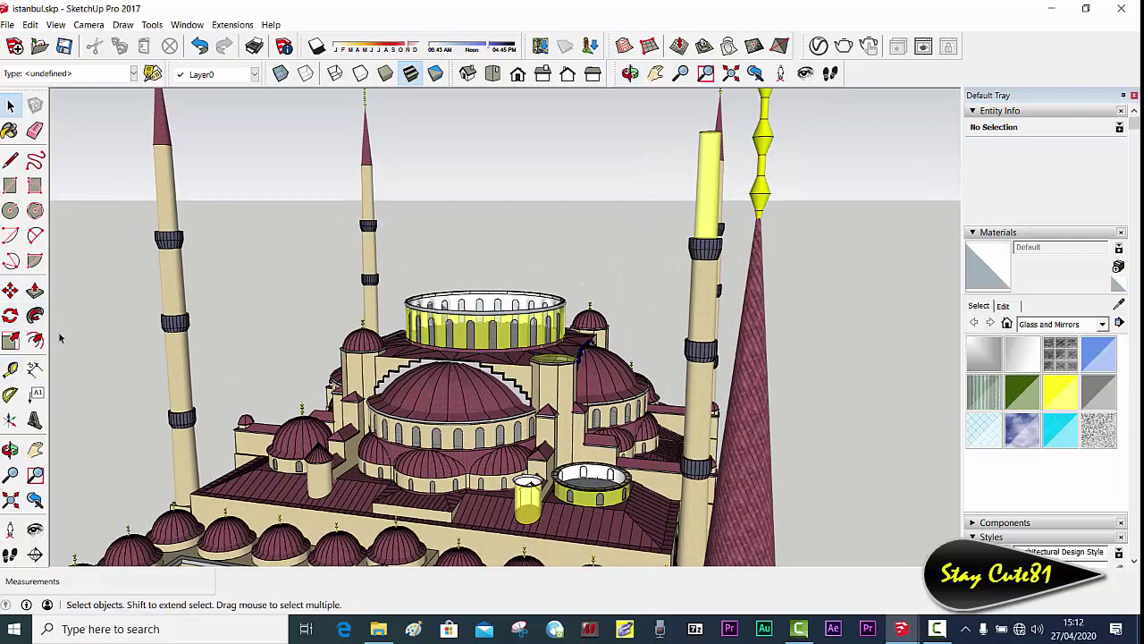
middle_drag(59, 332, 90, 331)
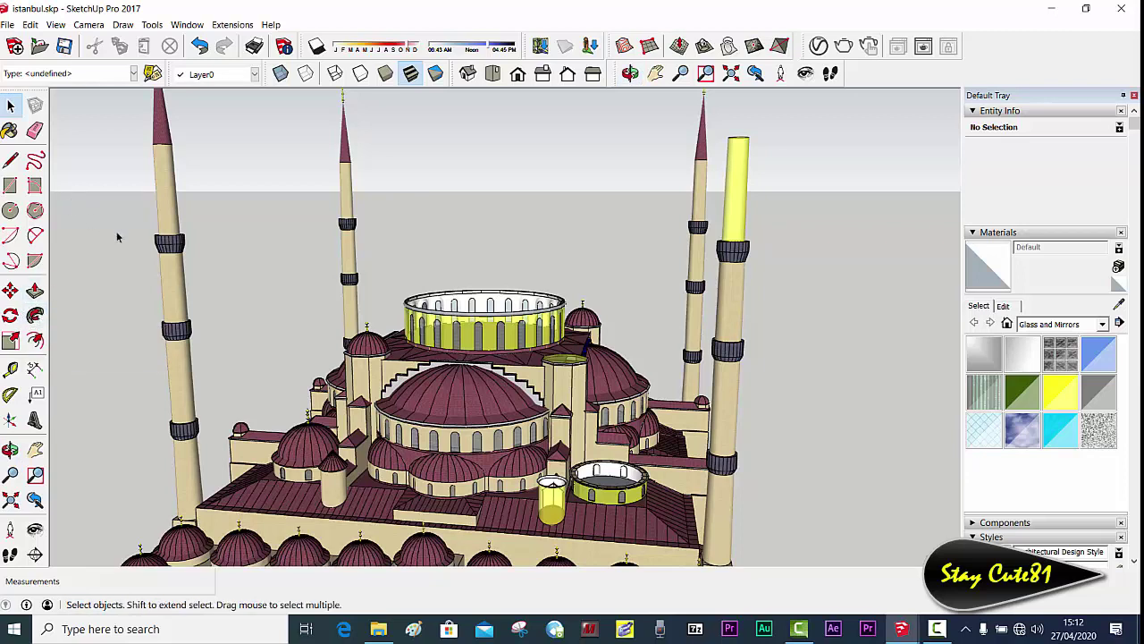
mouse_move(544, 331)
middle_down()
mouse_move(544, 406)
mouse_move(503, 299)
middle_up()
scroll(501, 297, up, 2)
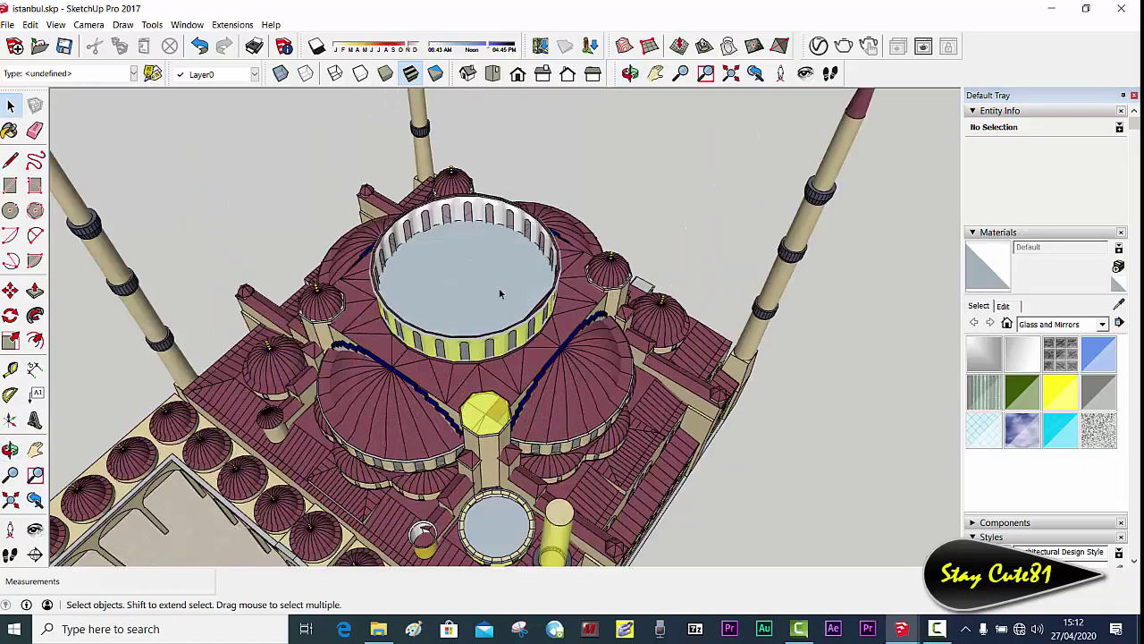
scroll(421, 280, up, 2)
scroll(421, 281, up, 2)
scroll(417, 271, up, 2)
mouse_move(417, 271)
middle_down()
mouse_move(474, 215)
mouse_move(500, 309)
mouse_move(556, 419)
mouse_move(613, 394)
mouse_move(644, 256)
mouse_move(634, 301)
mouse_move(646, 307)
mouse_move(620, 248)
mouse_move(581, 272)
middle_up()
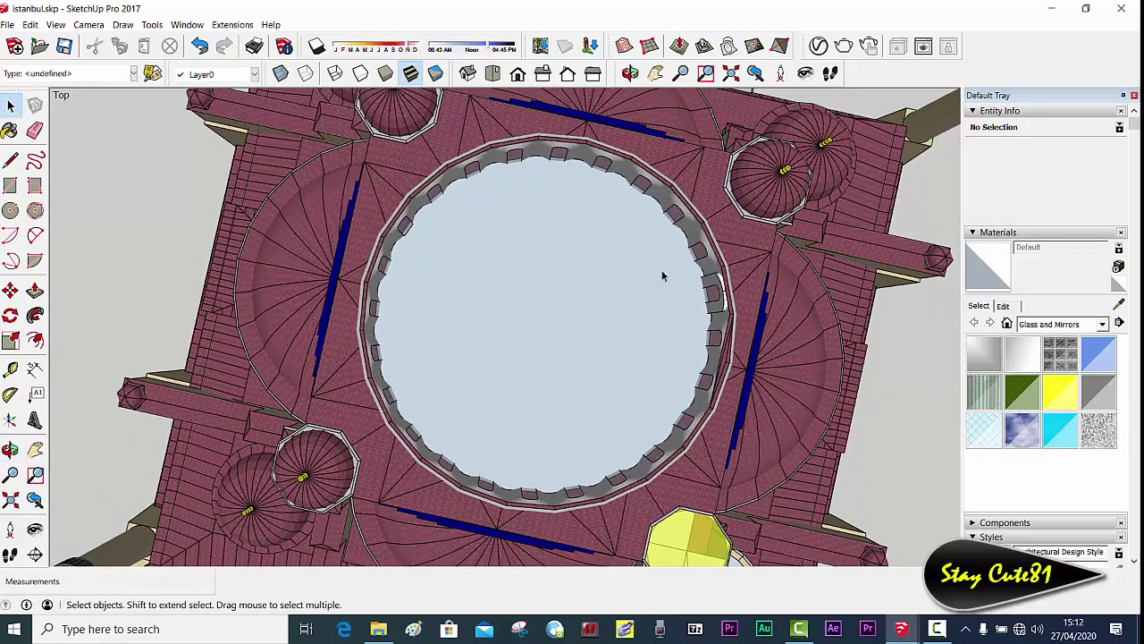
mouse_move(539, 345)
middle_down()
mouse_move(567, 248)
mouse_move(421, 204)
middle_up()
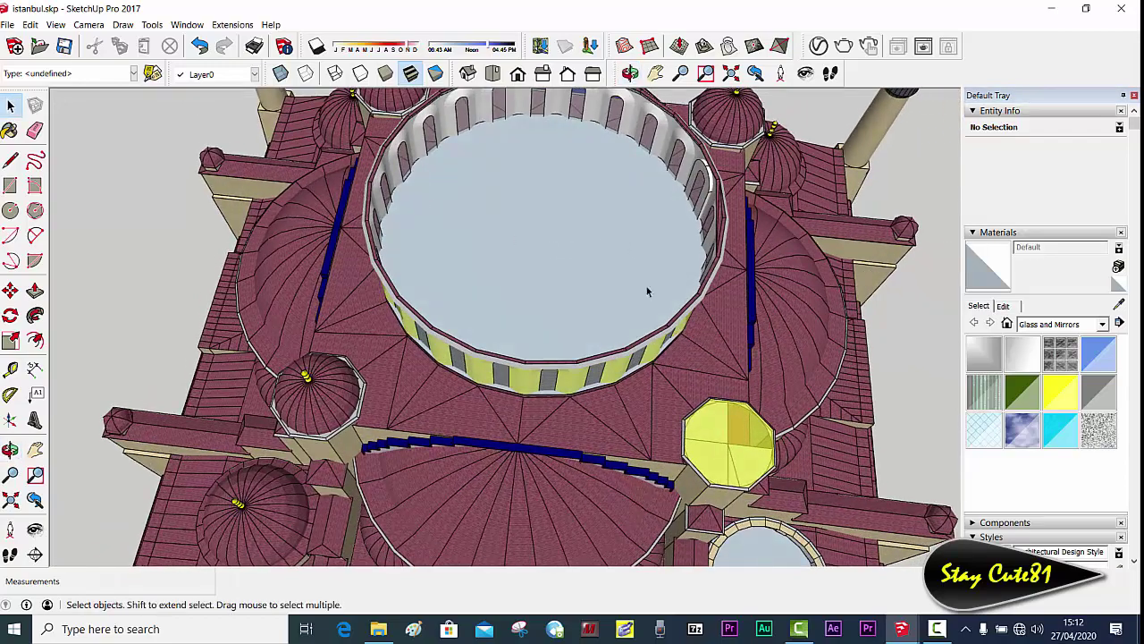
mouse_move(648, 292)
middle_down()
mouse_move(615, 334)
mouse_move(626, 261)
mouse_move(513, 250)
mouse_move(581, 290)
mouse_move(536, 345)
mouse_move(409, 240)
middle_up()
scroll(366, 231, up, 2)
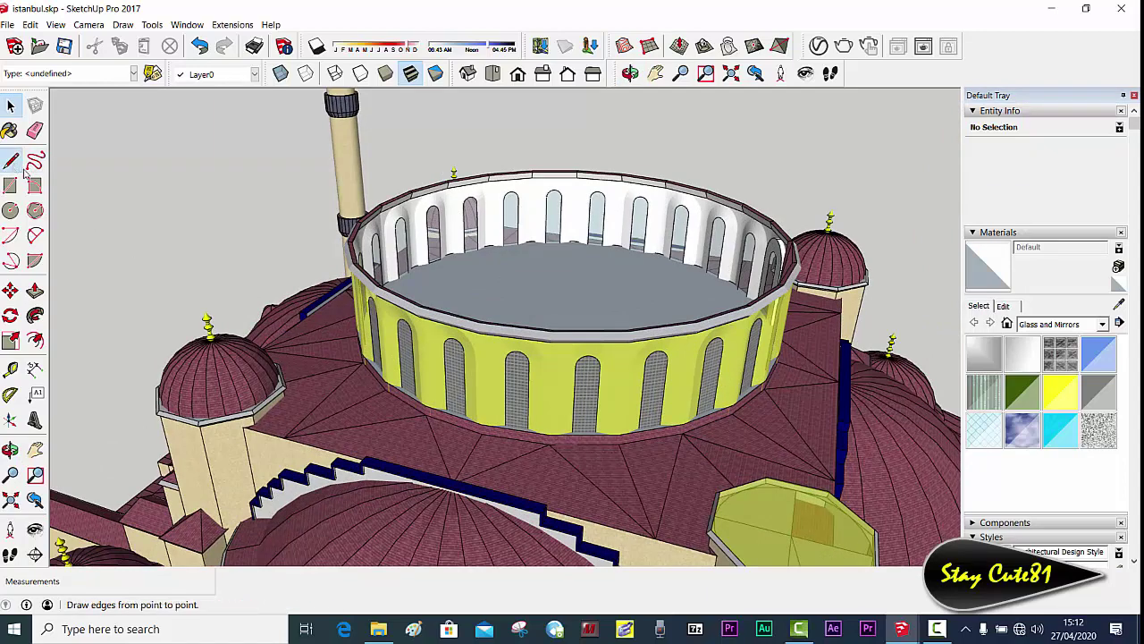
Step: Start a trial line at the drum rim and orbit to a near top-down view
mouse_move(358, 241)
middle_down()
mouse_move(426, 278)
mouse_move(427, 320)
middle_up()
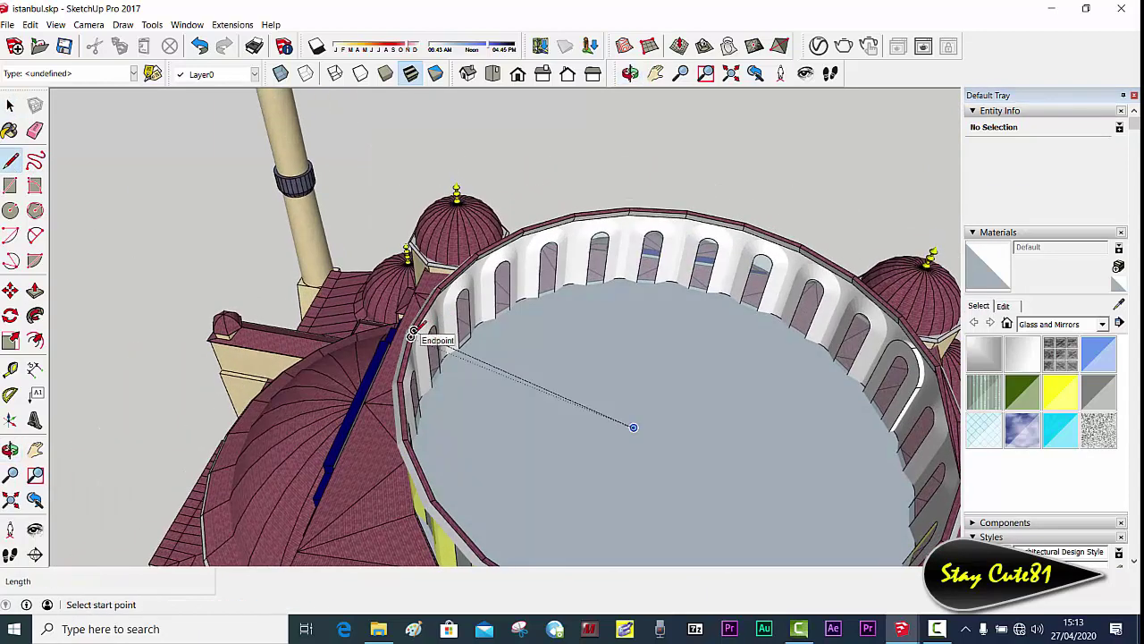
click(411, 335)
scroll(410, 340, up, 1)
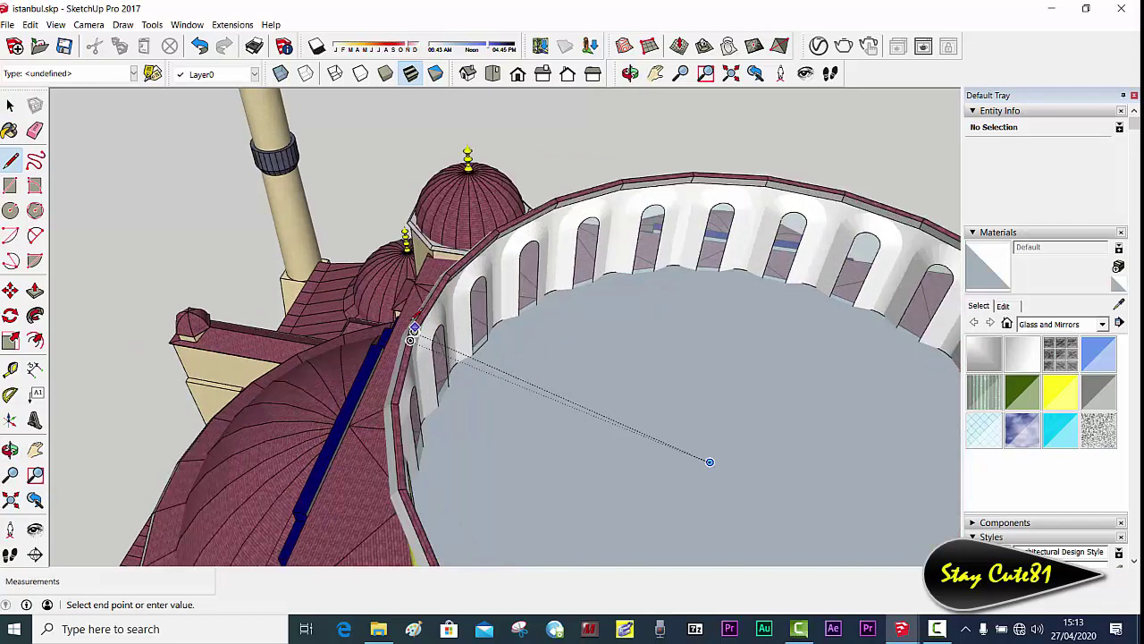
middle_drag(710, 461, 736, 467)
scroll(680, 416, down, 1)
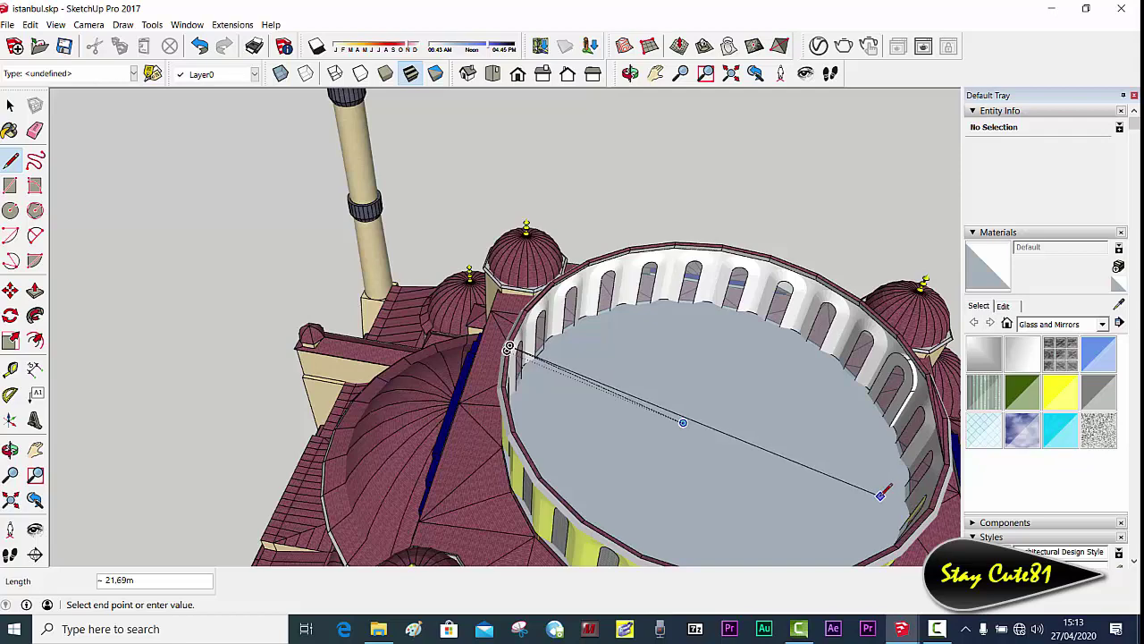
middle_drag(880, 495, 813, 467)
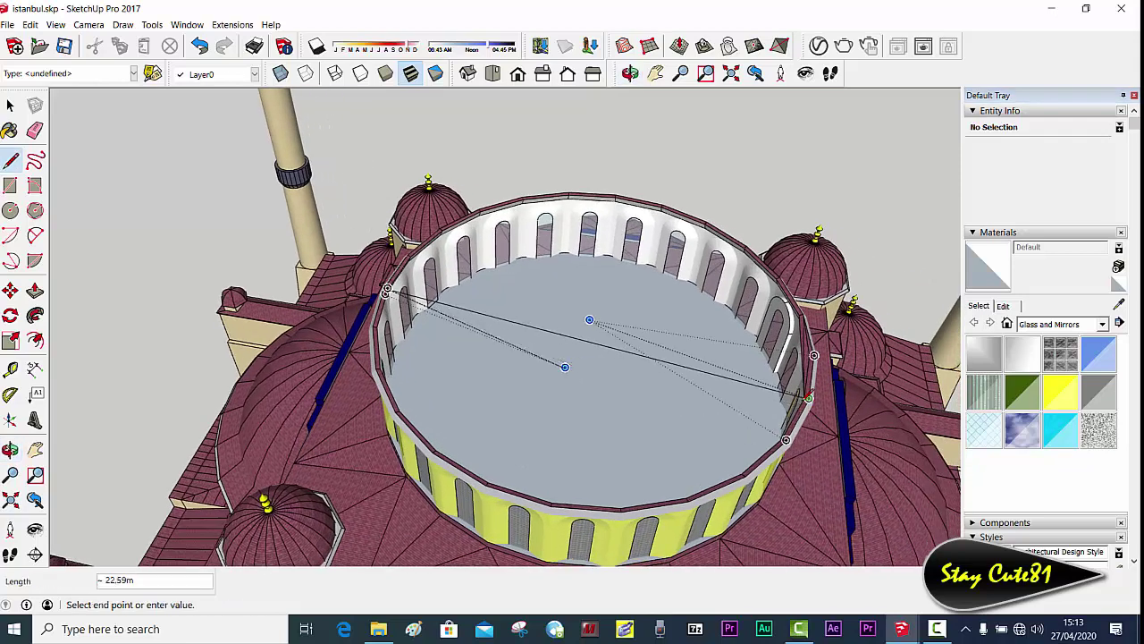
key(o)
drag(582, 375, 555, 414)
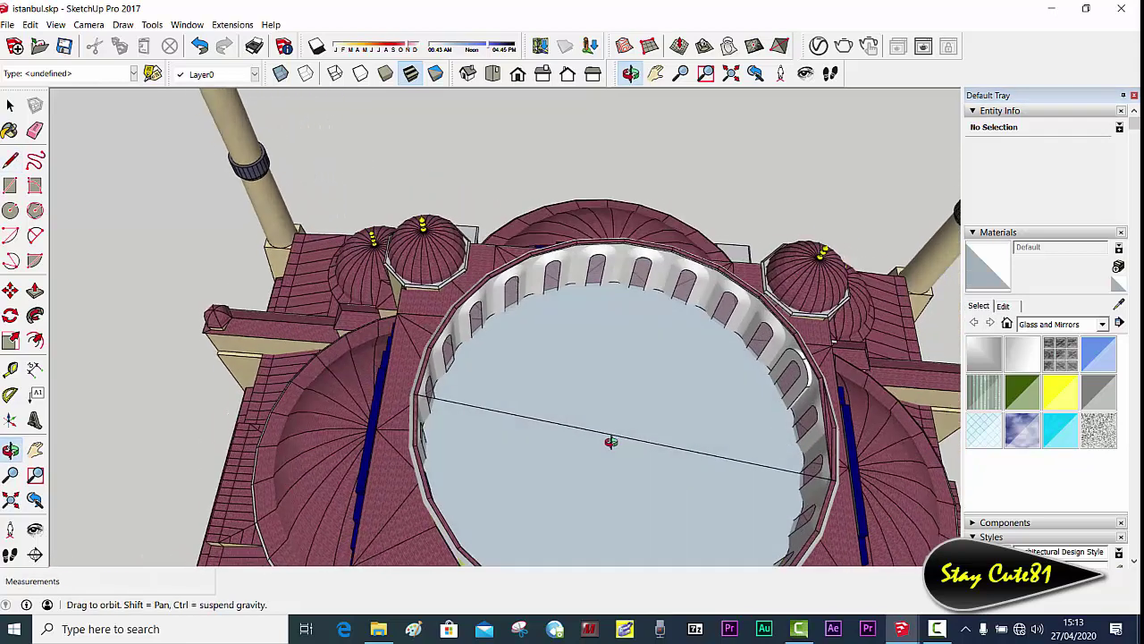
mouse_move(555, 415)
middle_down()
mouse_move(524, 332)
mouse_move(536, 435)
mouse_move(605, 382)
middle_up()
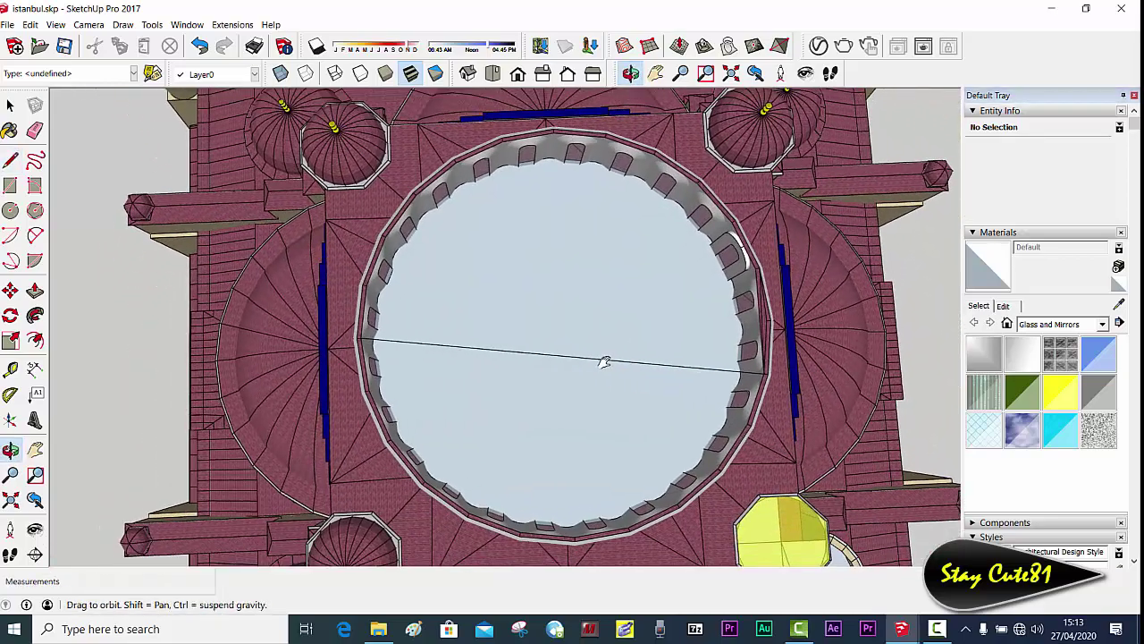
key(l)
Step: Switch to the Top view and delete the trial line across the drum
click(564, 360)
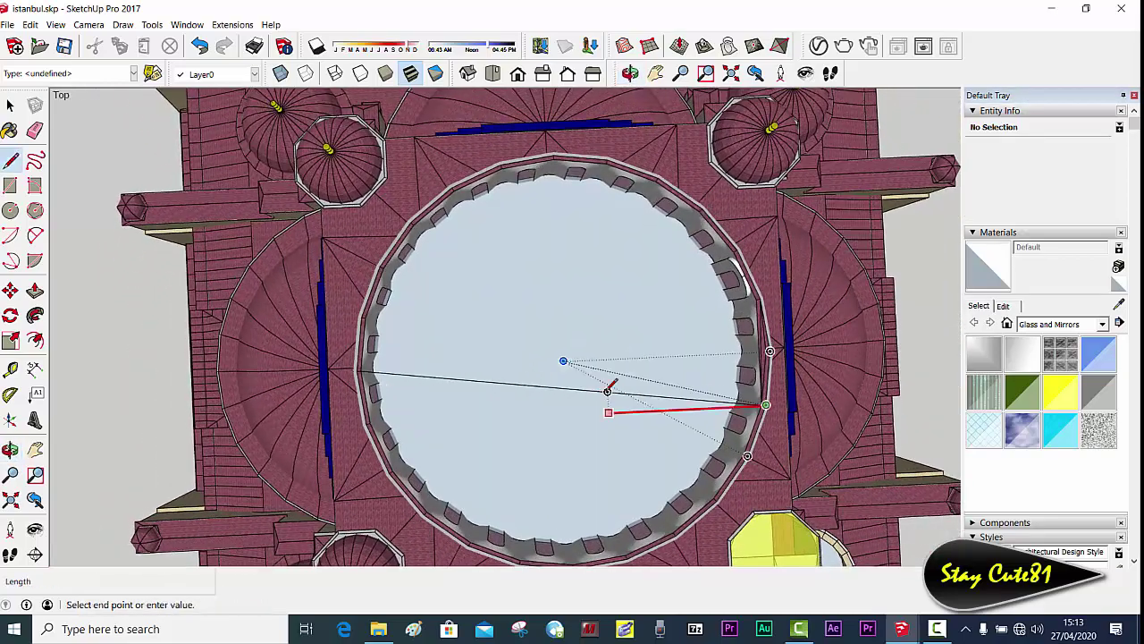
key(space)
click(609, 398)
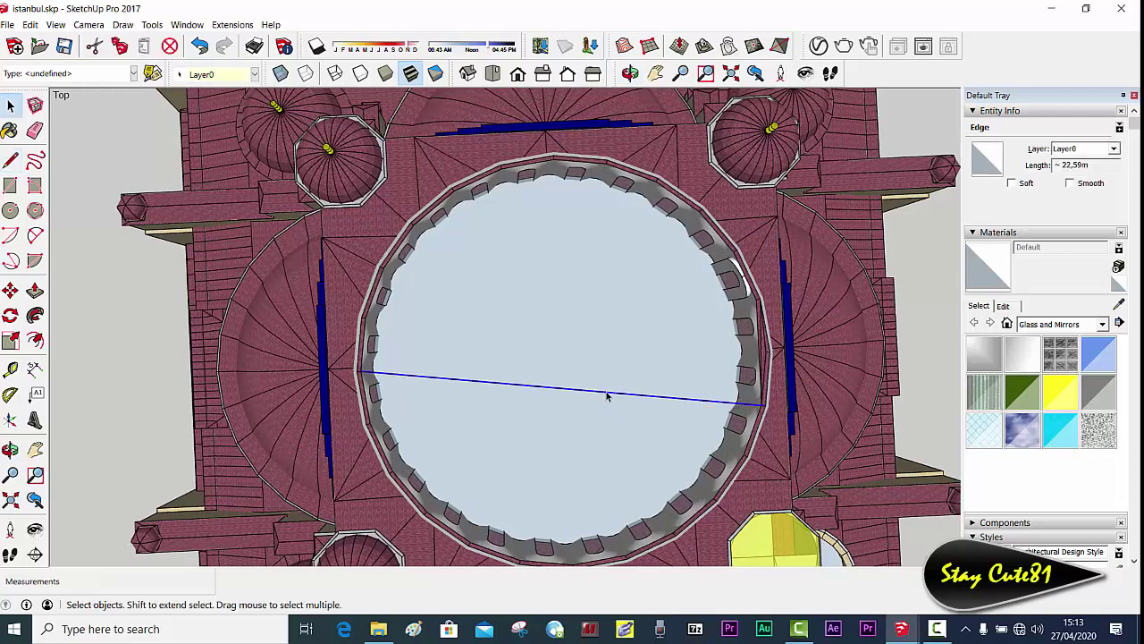
key(Delete)
Step: Start a line at the endpoint on the drum's left wall edge
key(l)
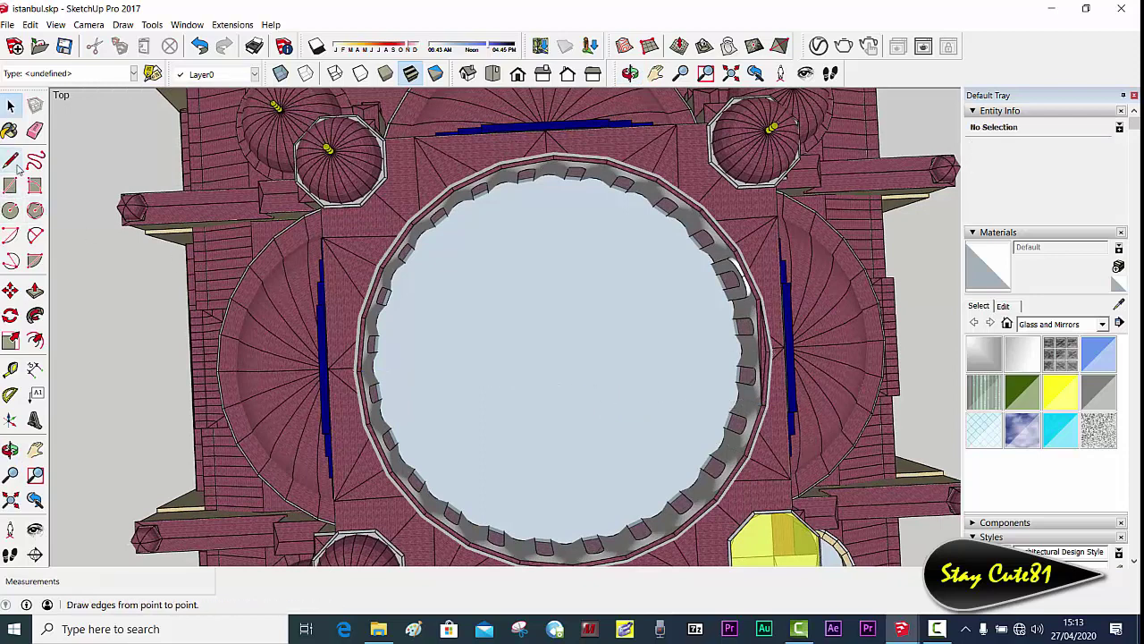
click(365, 375)
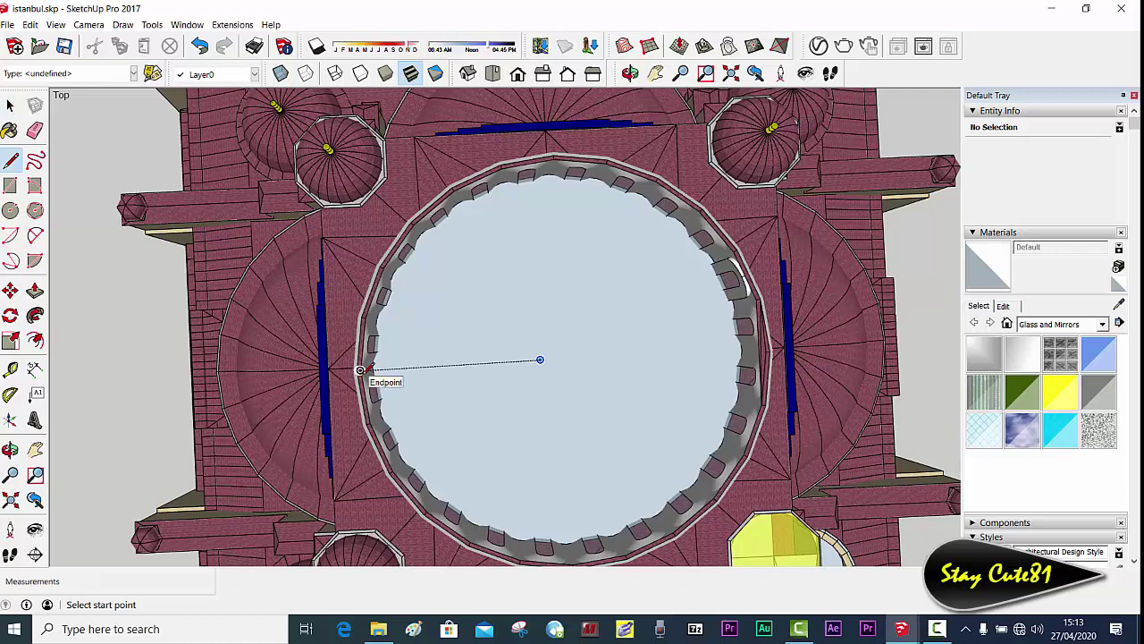
scroll(371, 366, up, 3)
key(Escape)
click(364, 358)
middle_drag(669, 350, 419, 305)
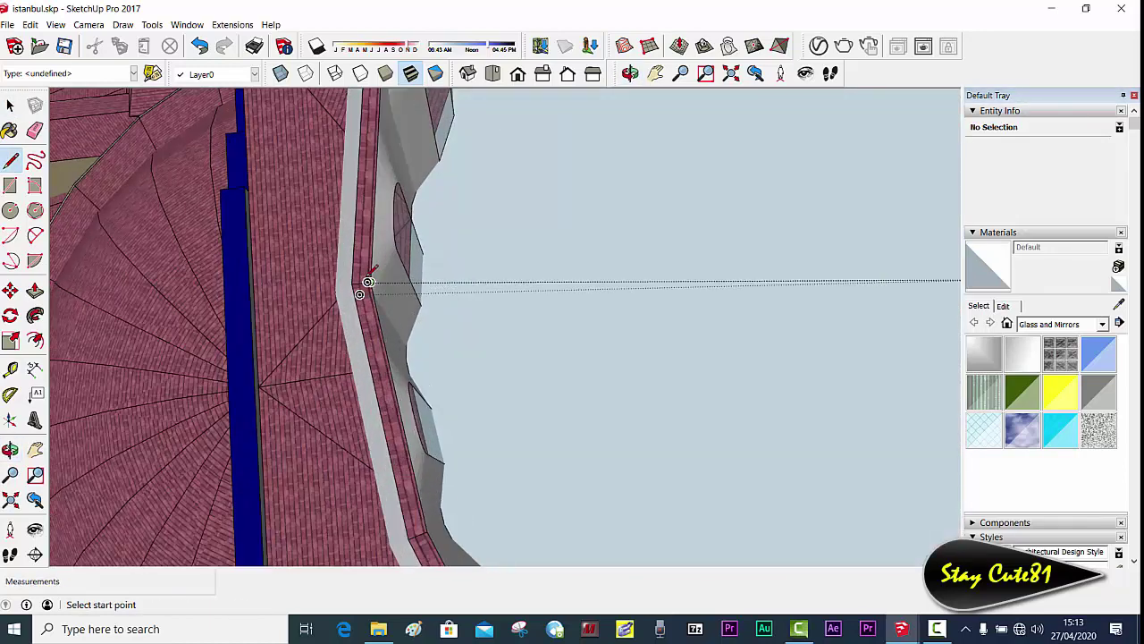
scroll(370, 276, up, 2)
mouse_move(370, 277)
middle_down()
mouse_move(404, 195)
mouse_move(355, 348)
middle_up()
scroll(355, 350, up, 1)
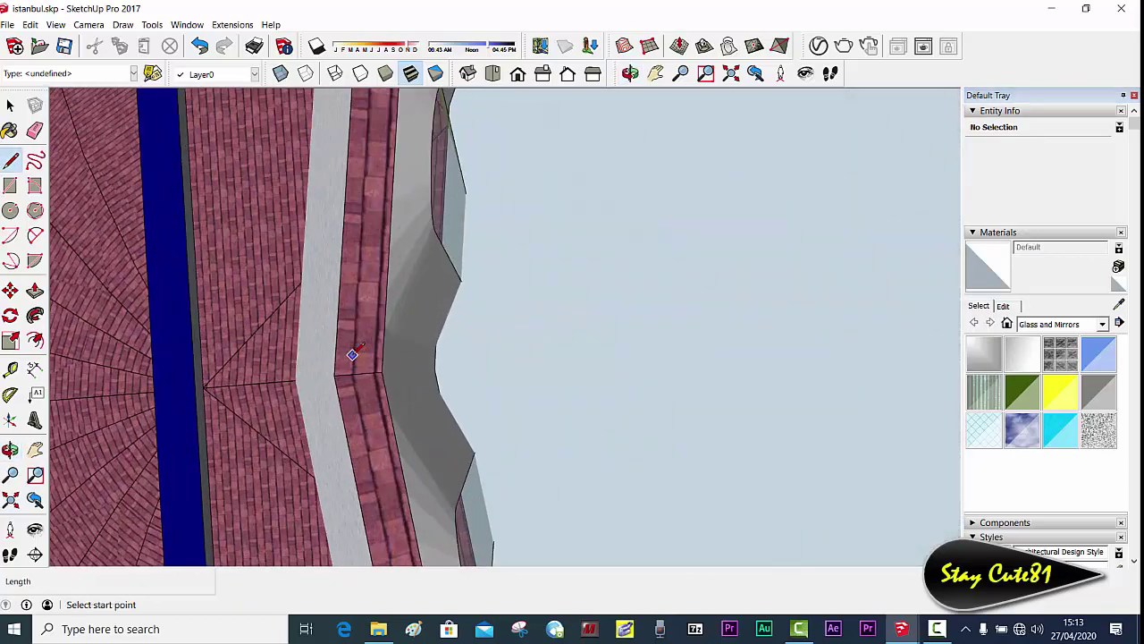
scroll(355, 356, up, 1)
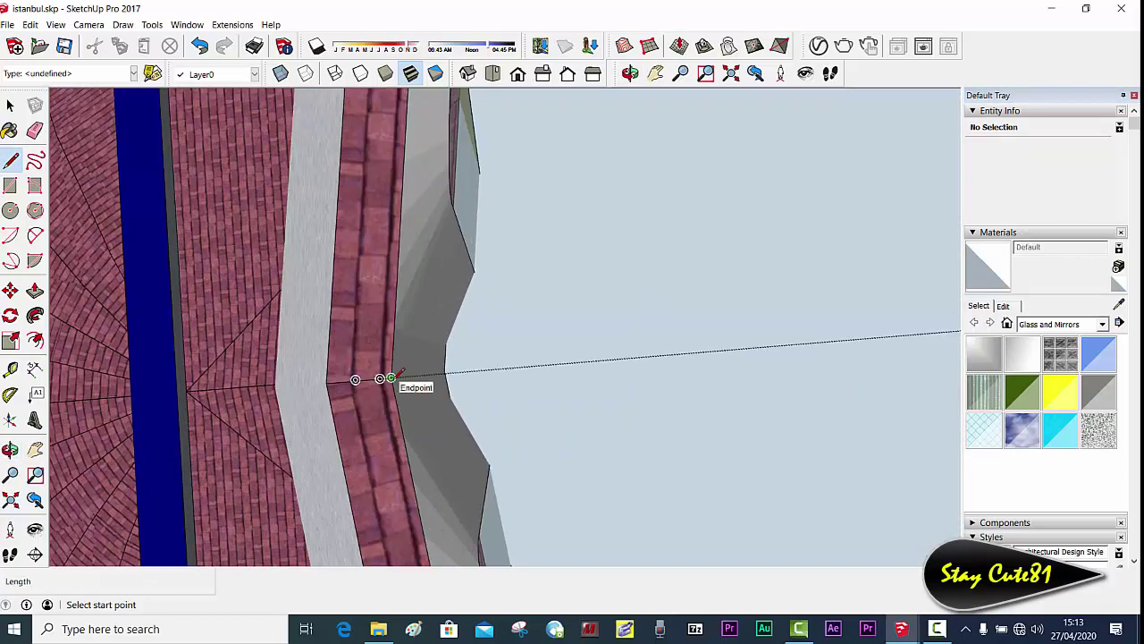
click(391, 378)
Step: End the line at the opposite wall endpoint, about 22.57 m across the drum
scroll(391, 358, down, 2)
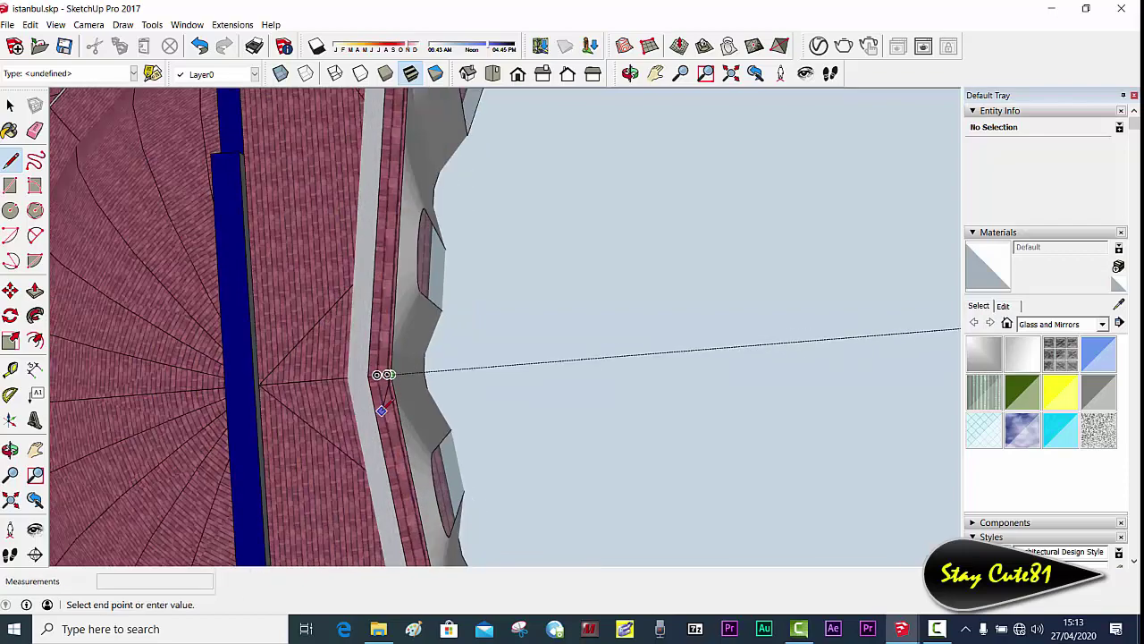
scroll(384, 384, down, 2)
scroll(380, 407, down, 2)
scroll(385, 400, down, 2)
scroll(396, 401, down, 1)
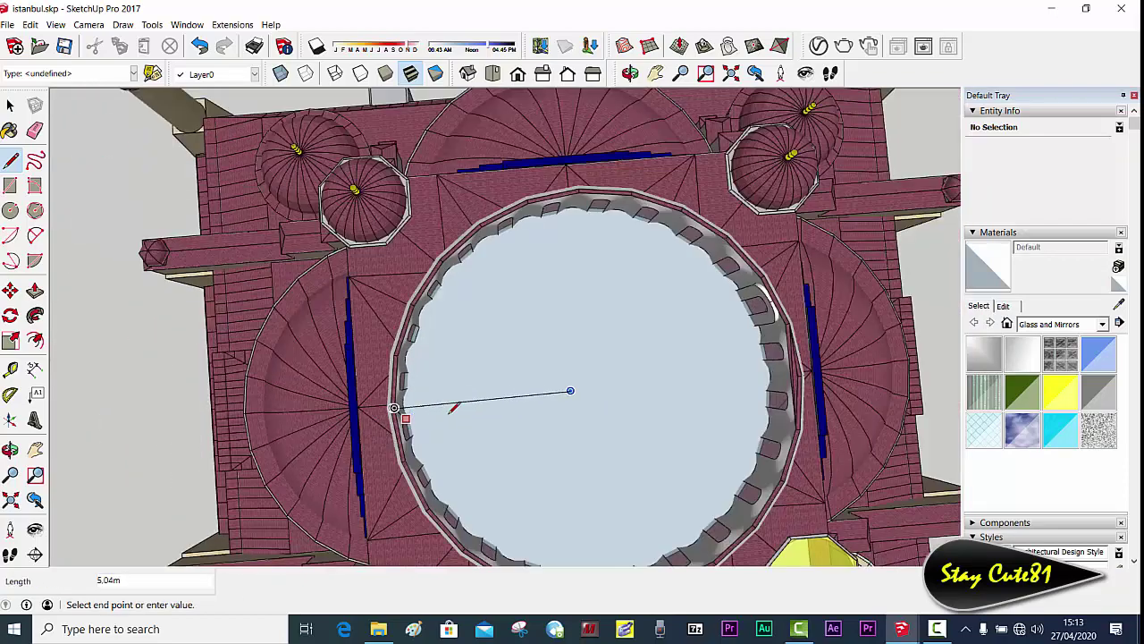
scroll(571, 390, up, 3)
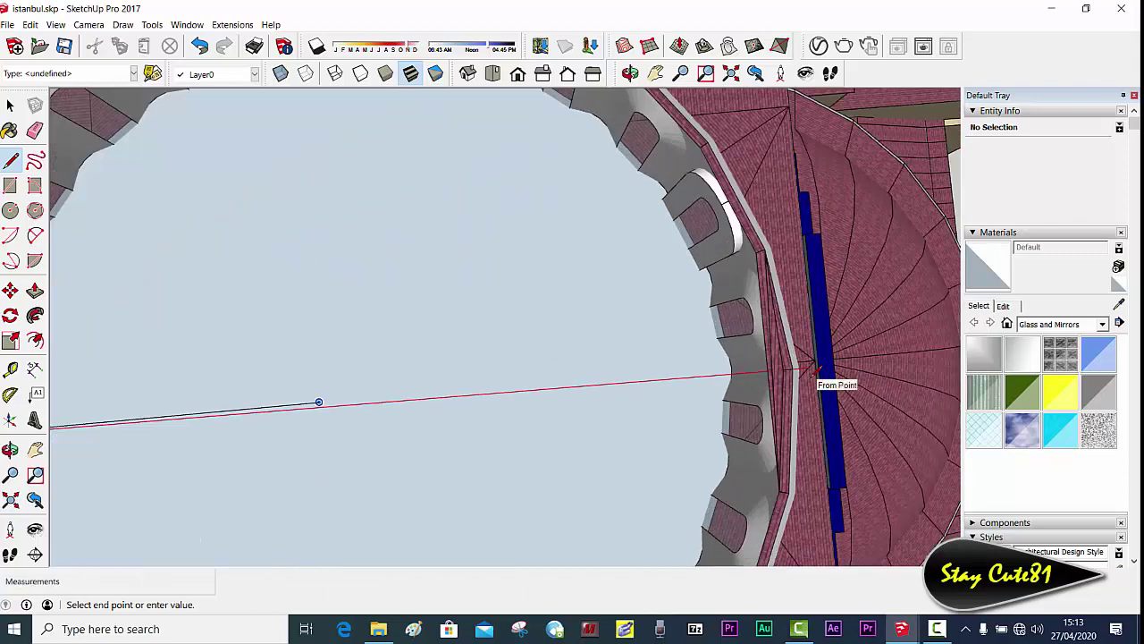
scroll(808, 377, up, 2)
scroll(777, 367, up, 2)
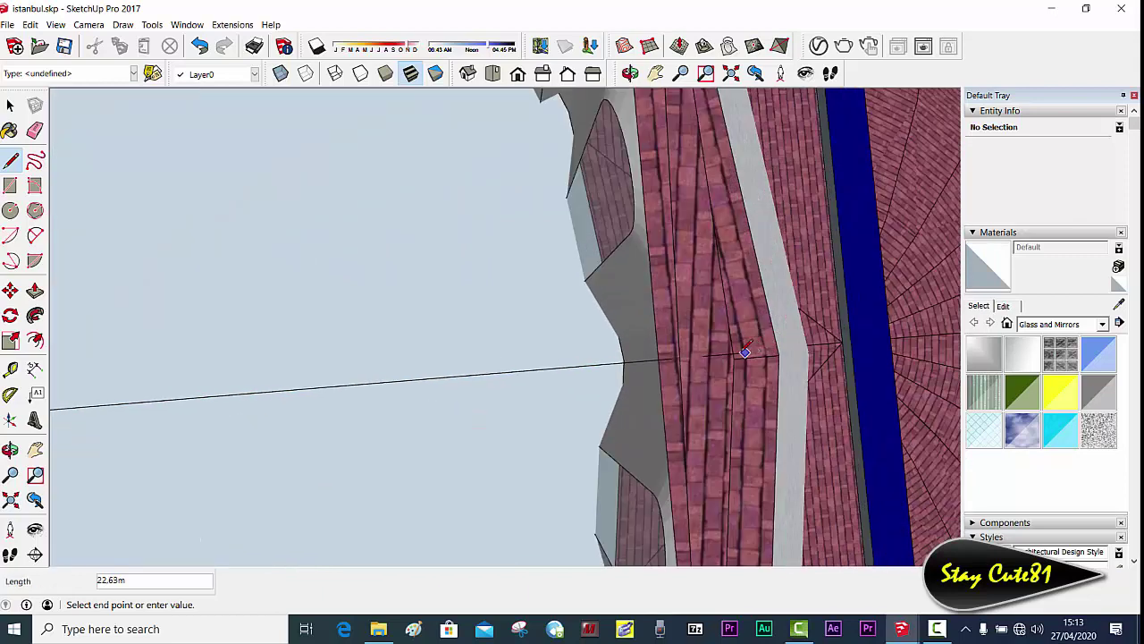
click(733, 358)
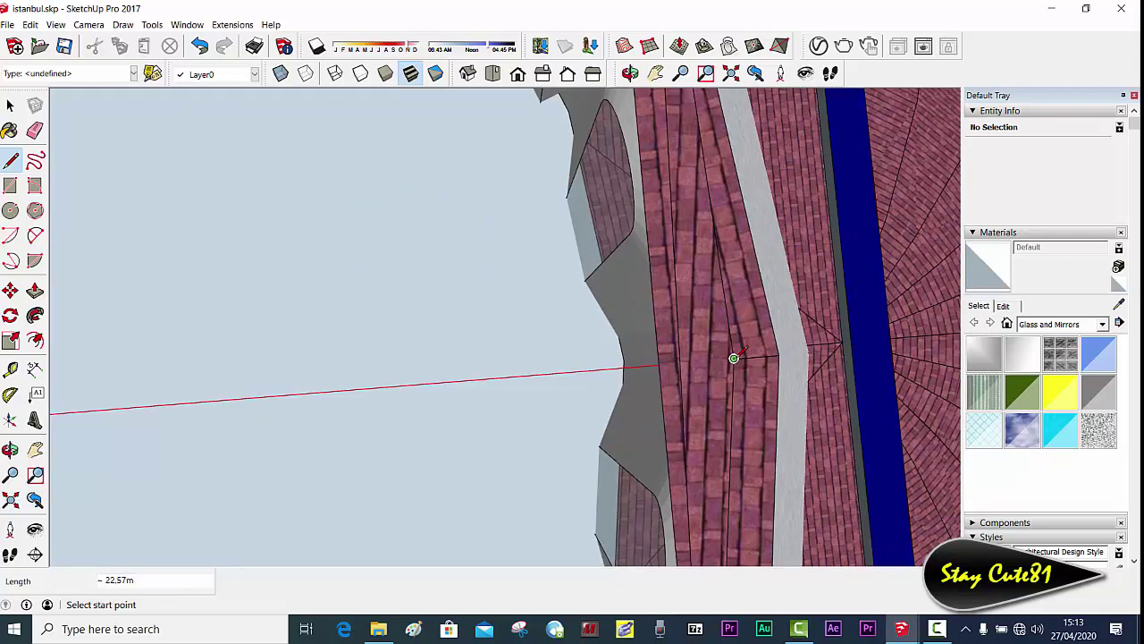
mouse_move(618, 349)
middle_down()
mouse_move(706, 227)
mouse_move(649, 184)
mouse_move(725, 179)
mouse_move(598, 95)
mouse_move(530, 327)
mouse_move(535, 391)
mouse_move(618, 390)
mouse_move(671, 349)
mouse_move(698, 301)
middle_up()
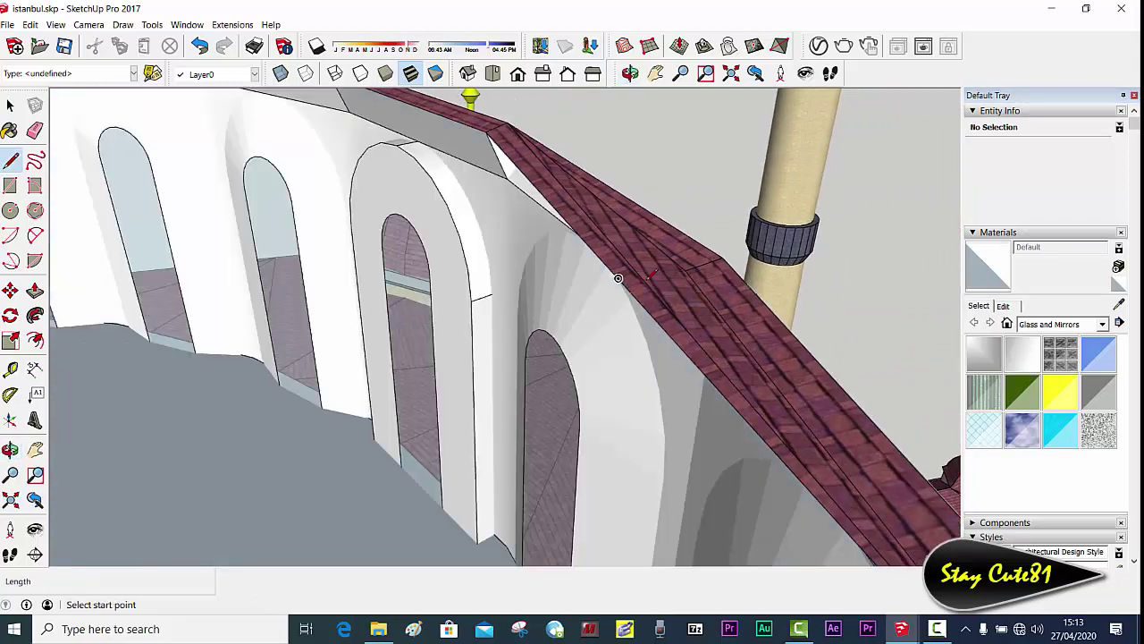
Step: Delete the maroon parapet face, then undo the deletion to restore it
scroll(617, 278, down, 3)
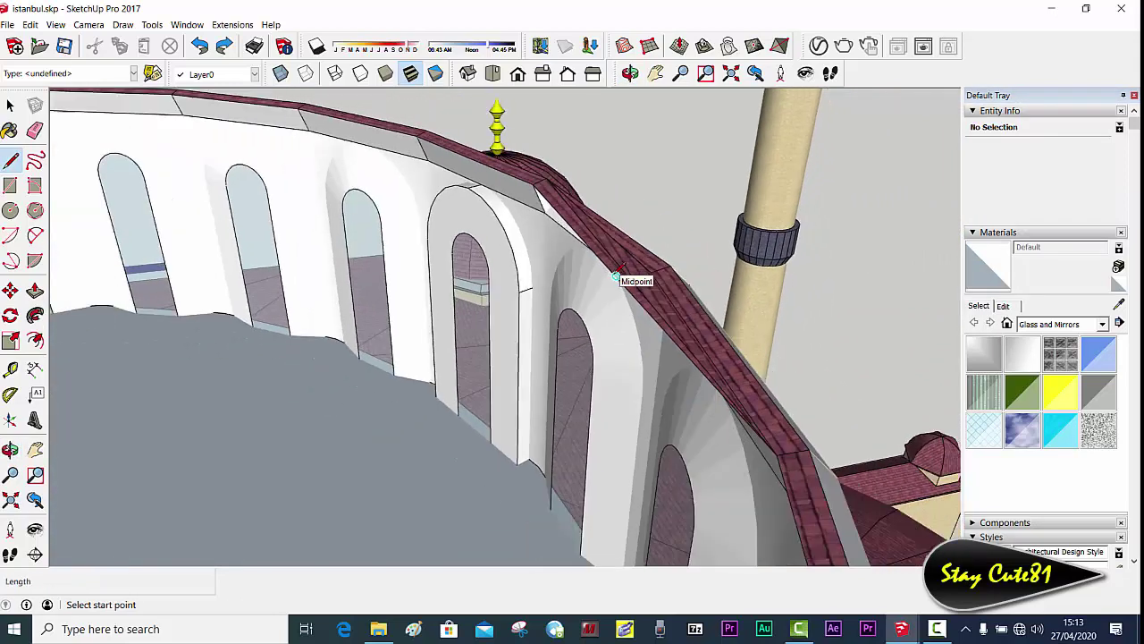
scroll(626, 274, down, 2)
key(space)
mouse_move(645, 278)
middle_down()
mouse_move(575, 391)
mouse_move(762, 343)
middle_up()
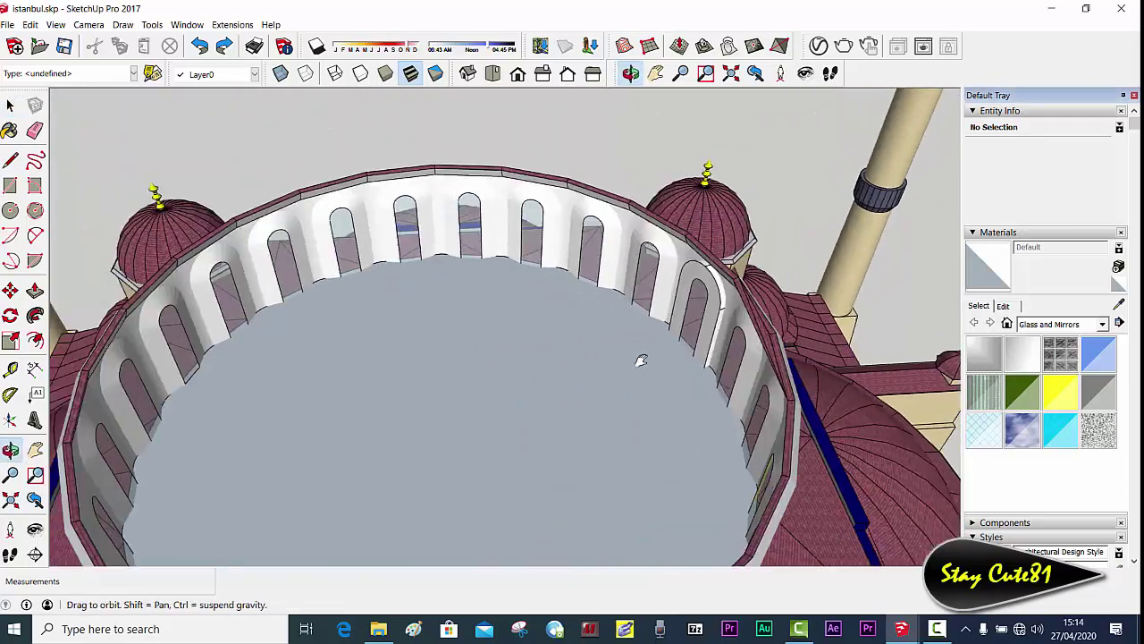
mouse_move(559, 409)
middle_down()
mouse_move(331, 391)
mouse_move(561, 458)
mouse_move(661, 365)
mouse_move(763, 338)
mouse_move(754, 295)
middle_up()
scroll(561, 458, up, 1)
scroll(564, 438, up, 1)
click(551, 431)
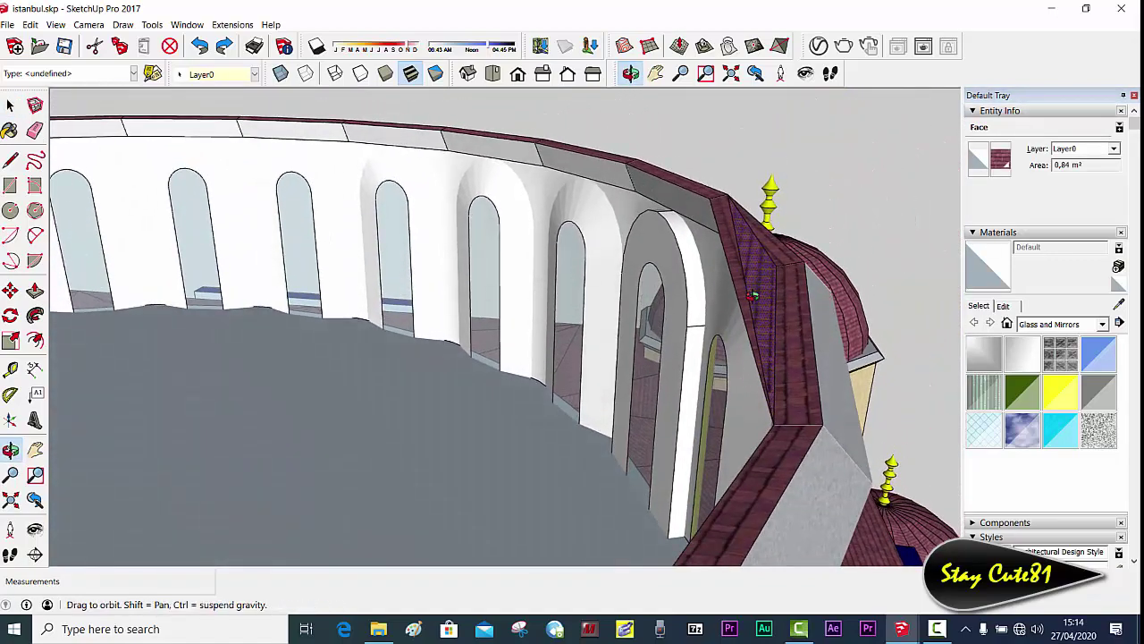
key(Delete)
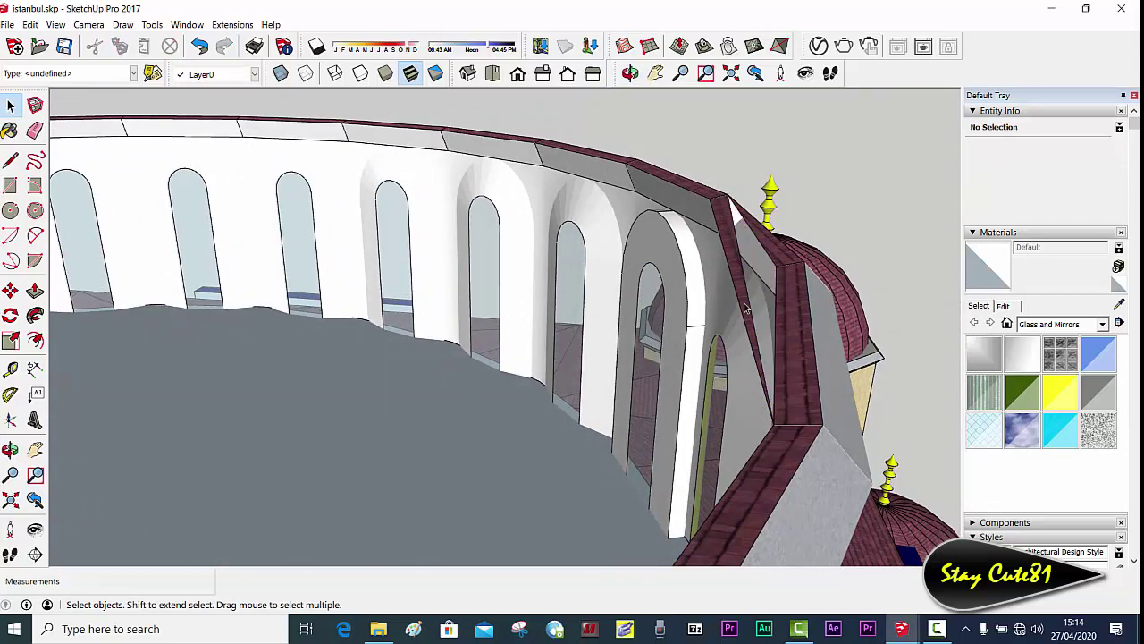
click(747, 304)
middle_drag(746, 304, 724, 409)
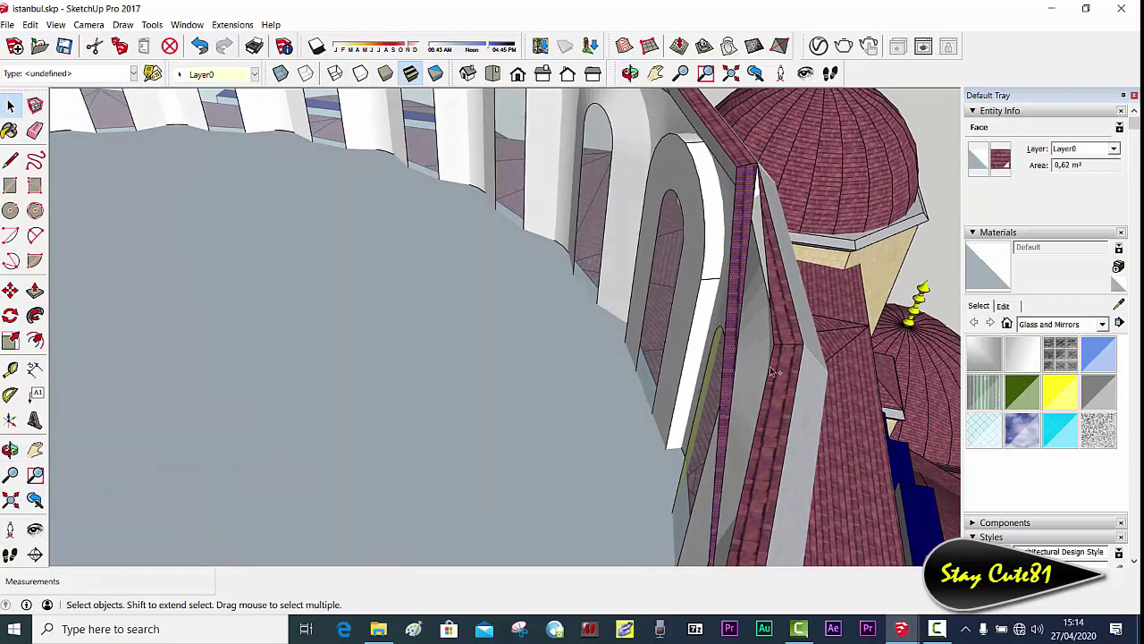
key(ctrl+z)
Step: Draw a line that closes the drum's rim outline, capping it with a flat top face
key(l)
scroll(789, 340, up, 1)
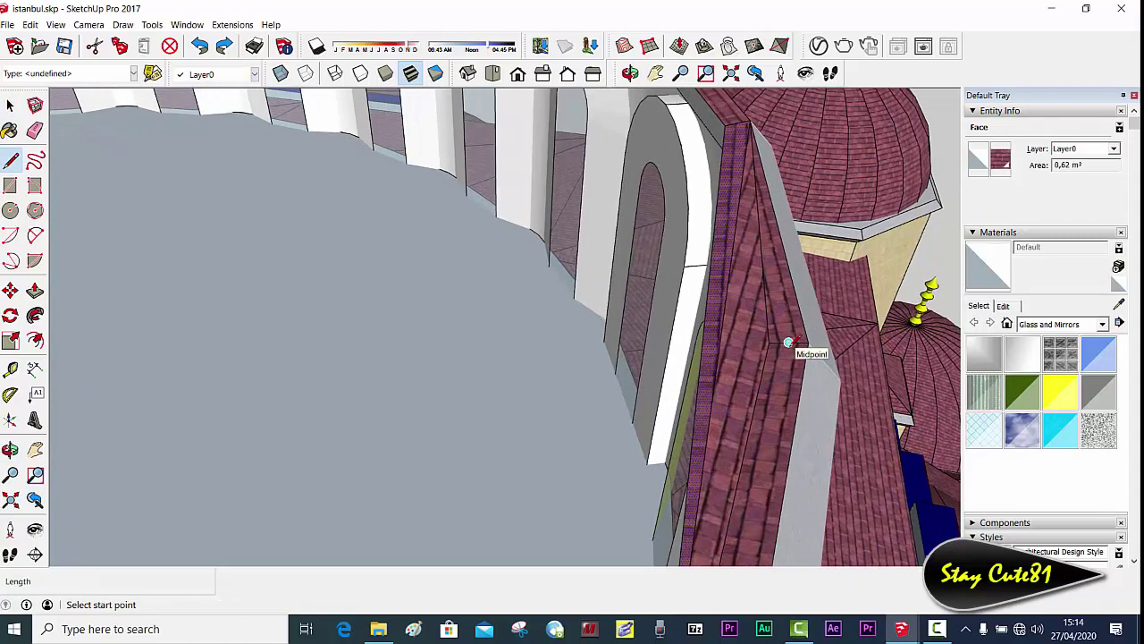
click(801, 314)
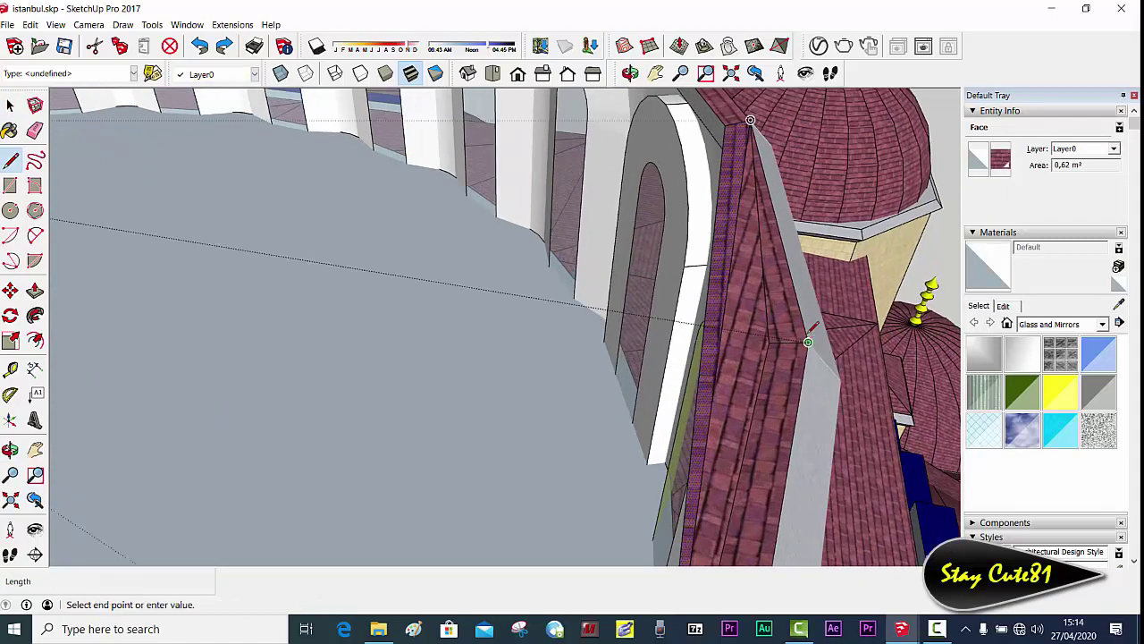
middle_drag(786, 343, 792, 305)
middle_drag(791, 231, 773, 234)
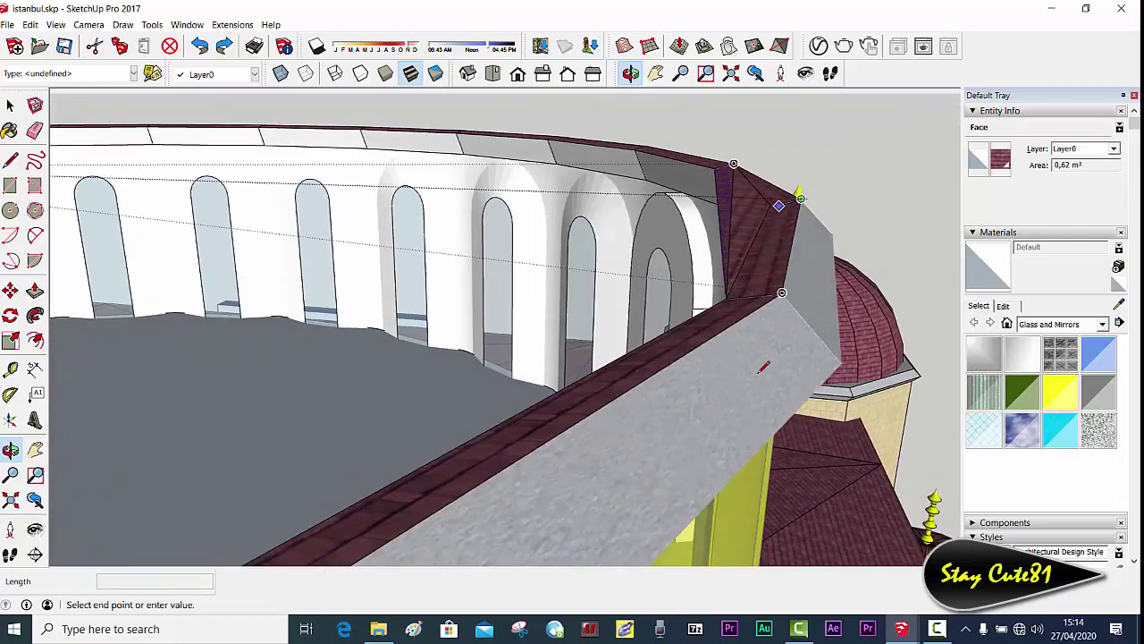
middle_drag(763, 367, 702, 270)
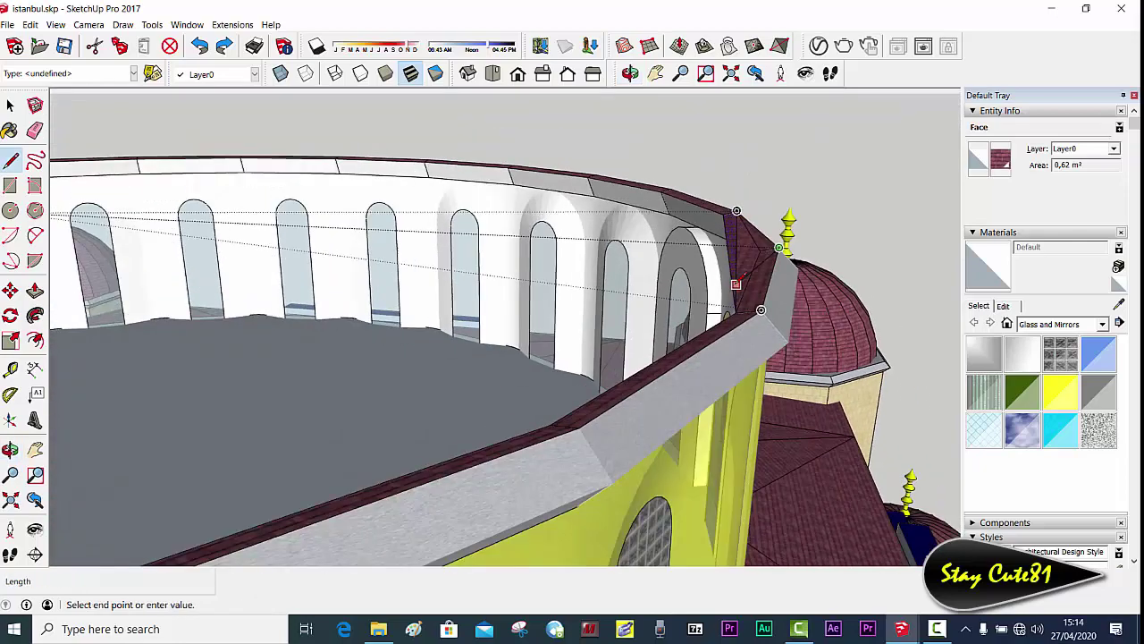
middle_drag(422, 283, 391, 337)
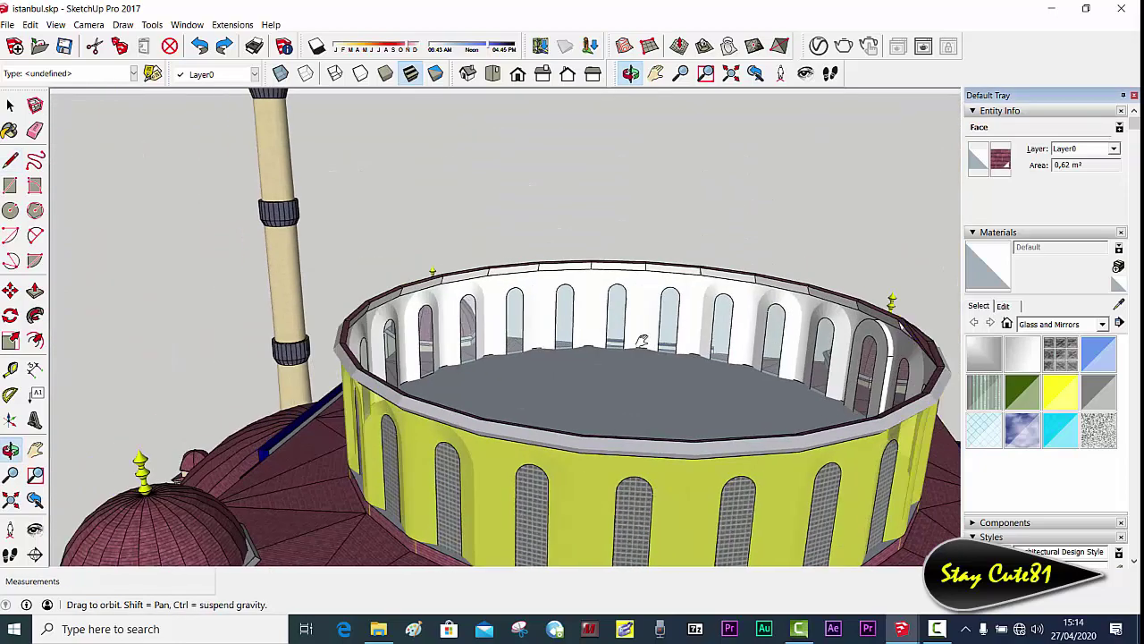
scroll(388, 344, up, 1)
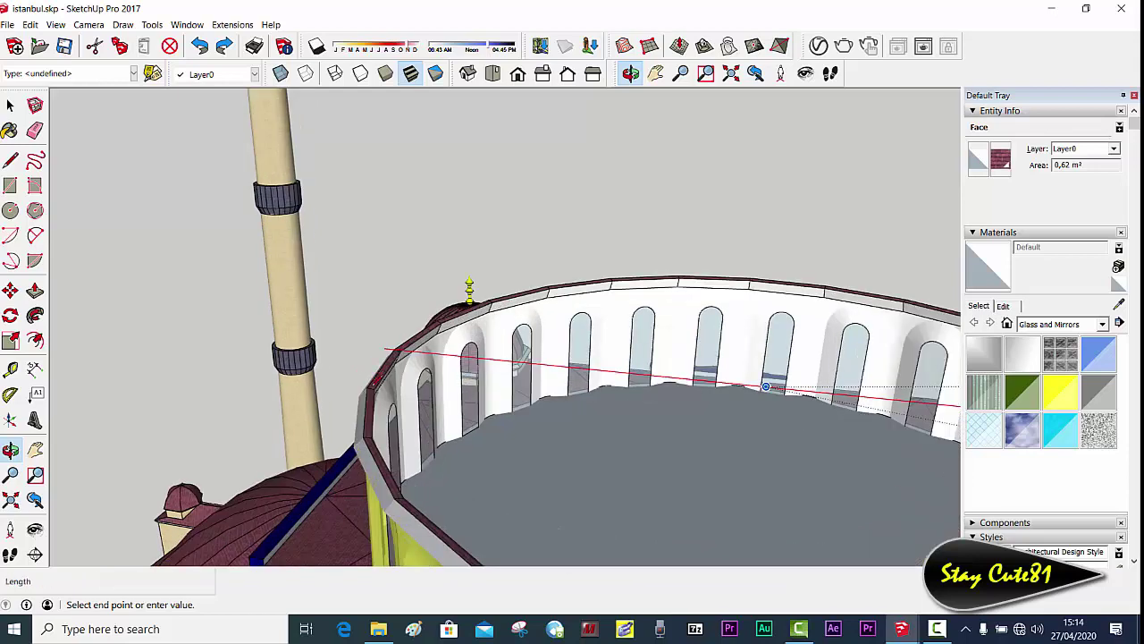
scroll(382, 362, up, 1)
scroll(378, 375, up, 1)
scroll(374, 385, up, 1)
scroll(375, 386, up, 1)
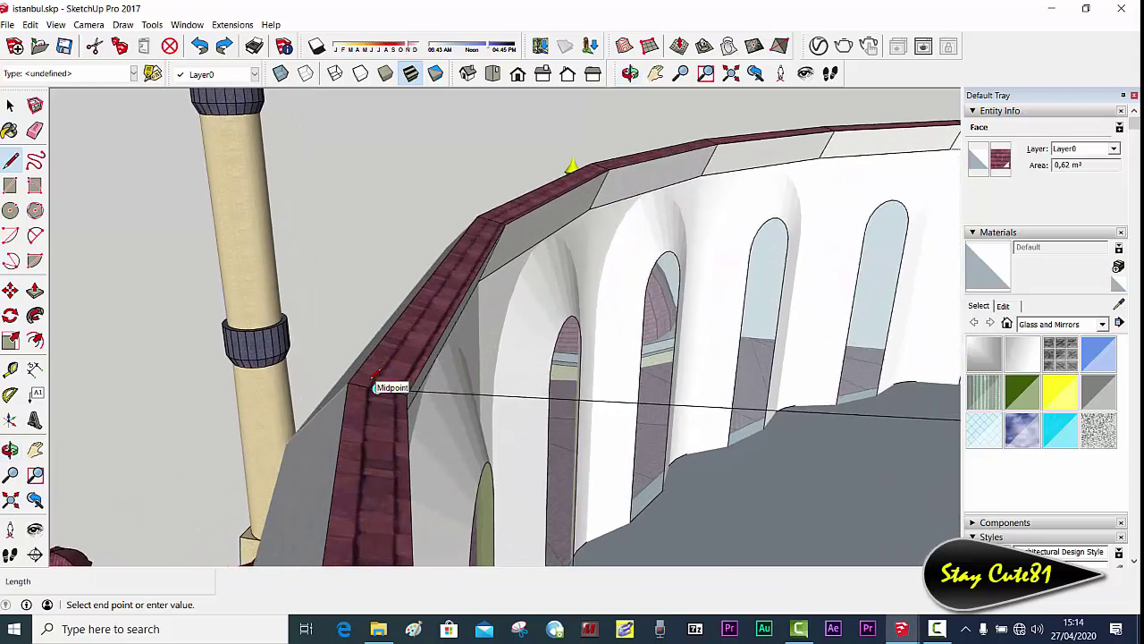
scroll(375, 387, up, 1)
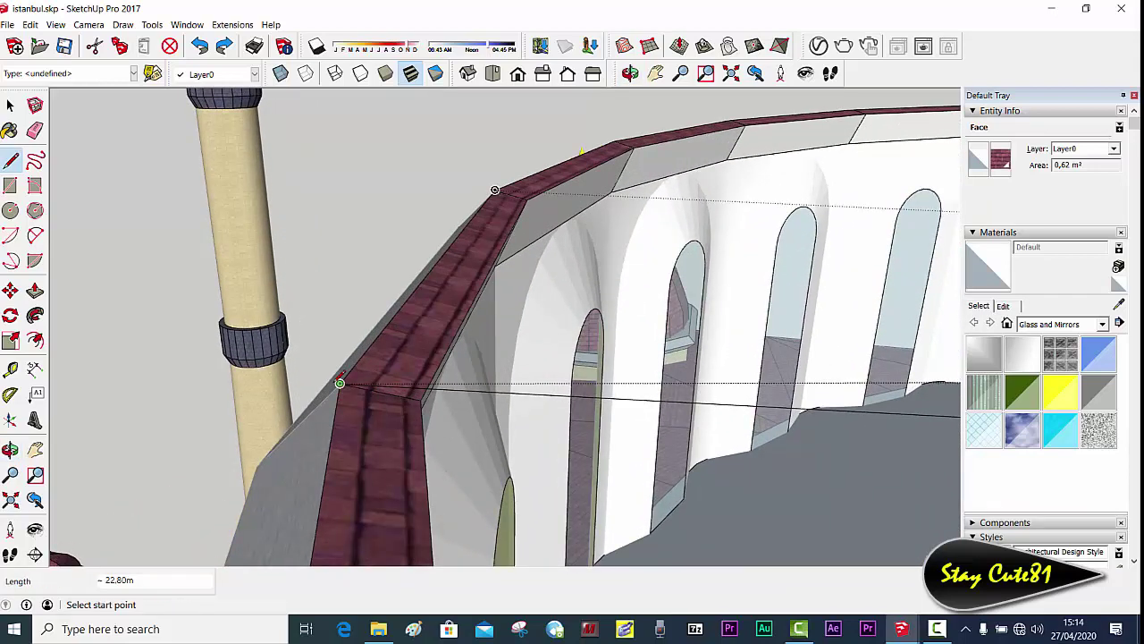
click(339, 382)
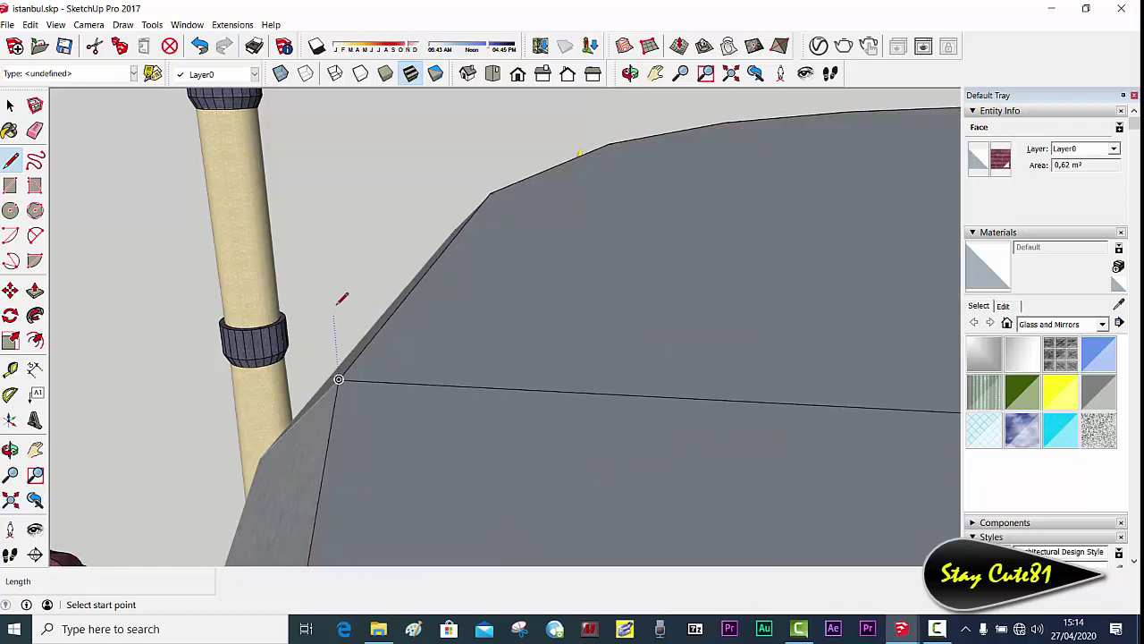
Step: Zoom out to the whole mosque and orbit to a near top-down view of the drum top
key(space)
click(392, 190)
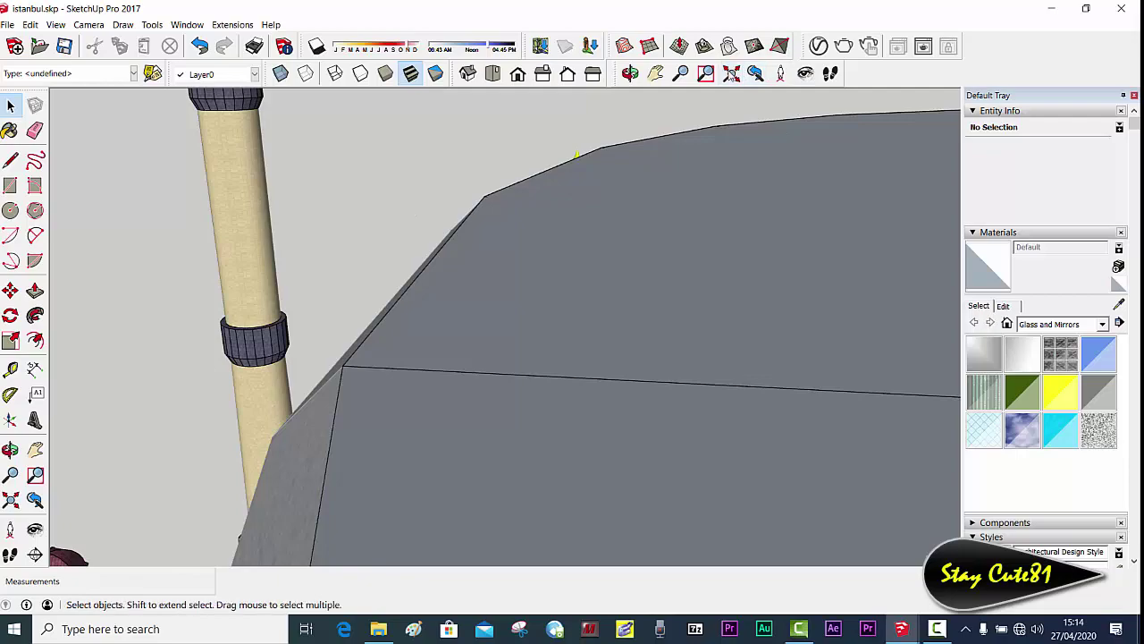
click(730, 73)
middle_drag(603, 207, 587, 338)
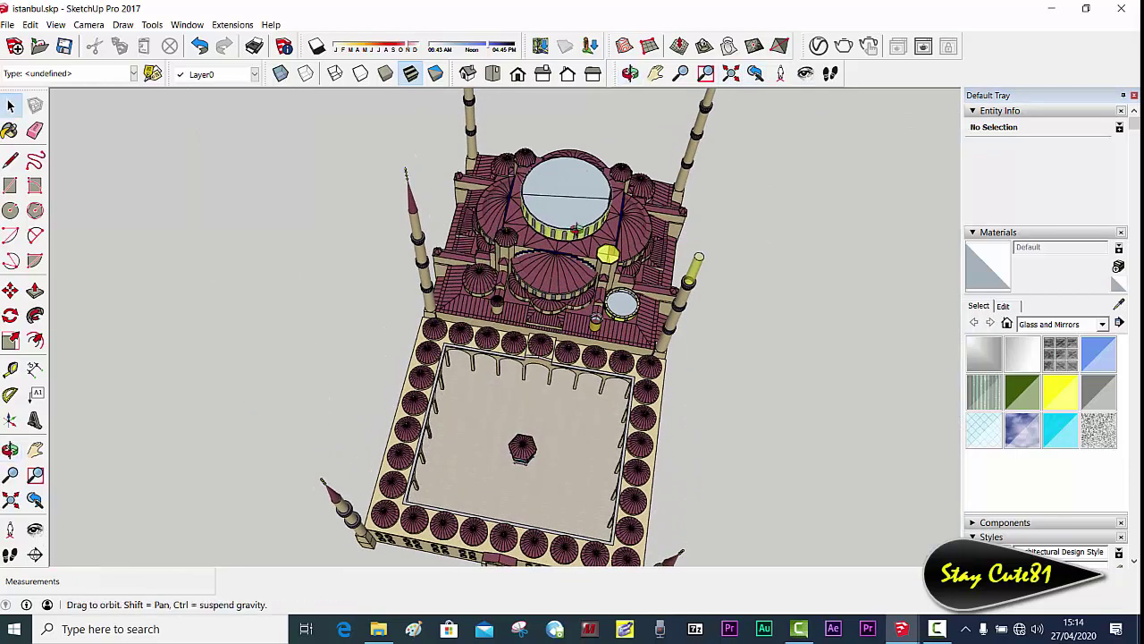
scroll(547, 265, up, 2)
scroll(547, 264, up, 1)
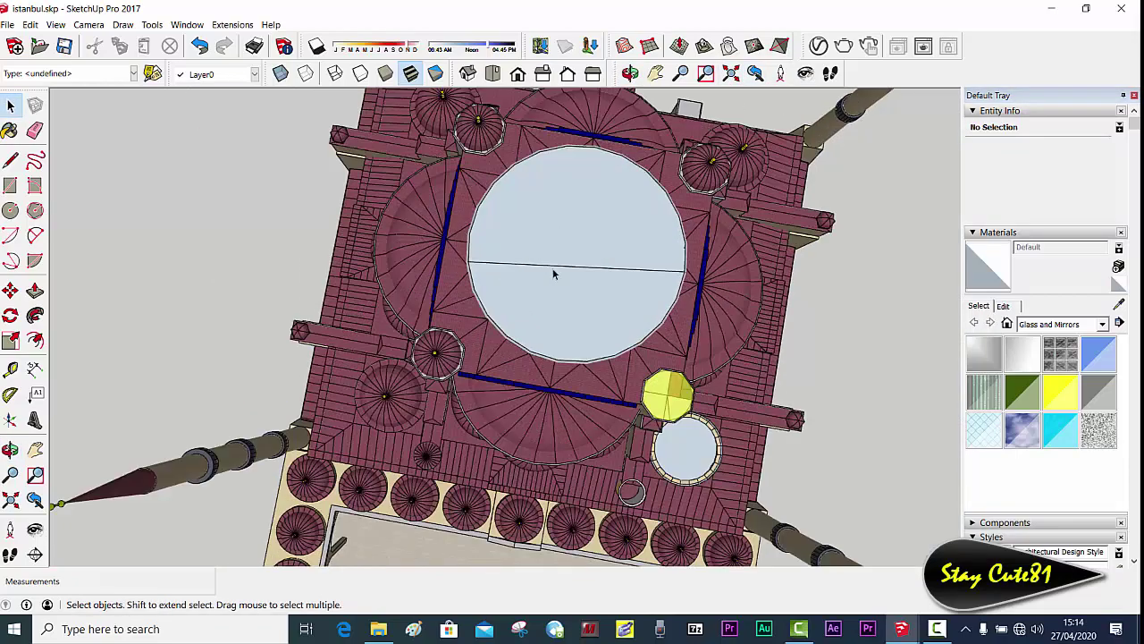
scroll(547, 265, up, 1)
scroll(547, 264, up, 2)
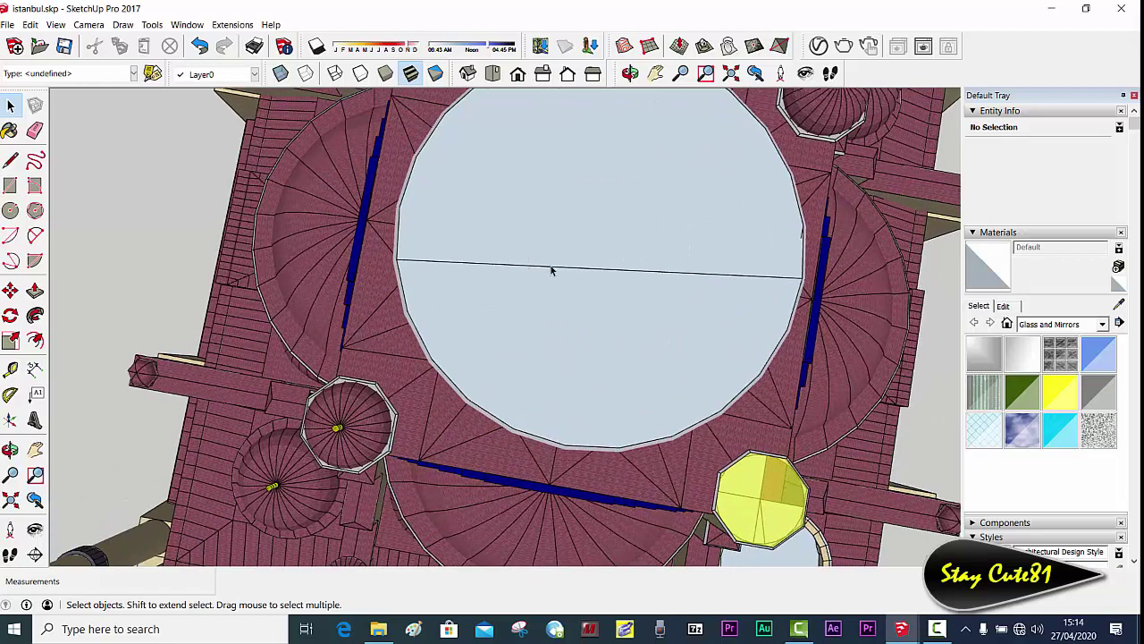
click(568, 271)
middle_drag(634, 273, 651, 306)
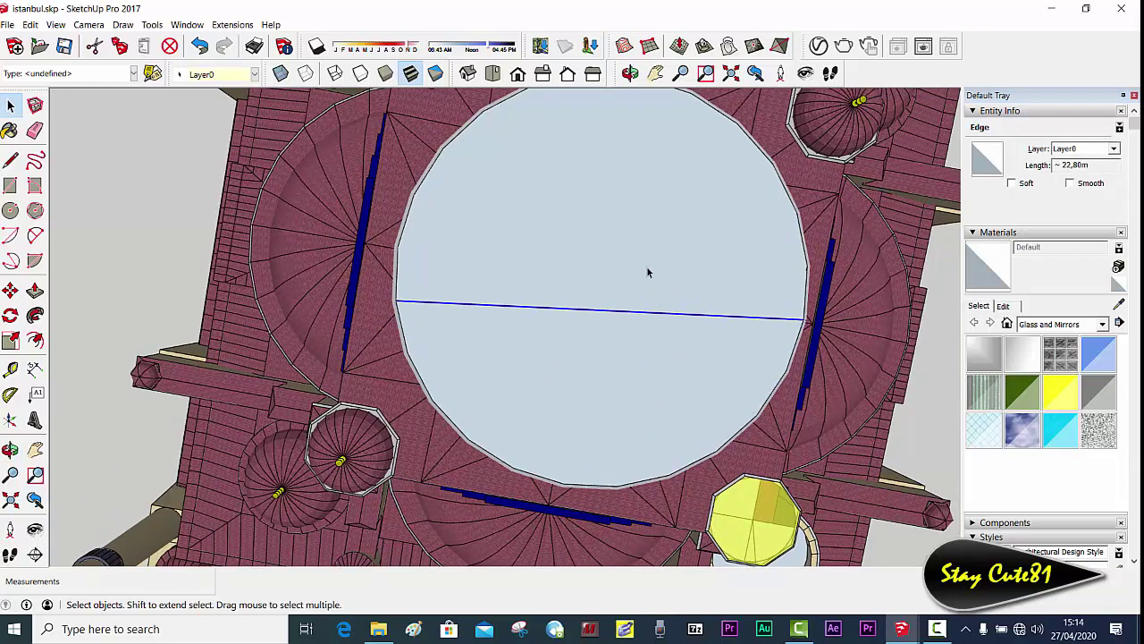
Step: Draw an 11.5 m radius line from the drum top's rim to its centre
key(l)
click(398, 246)
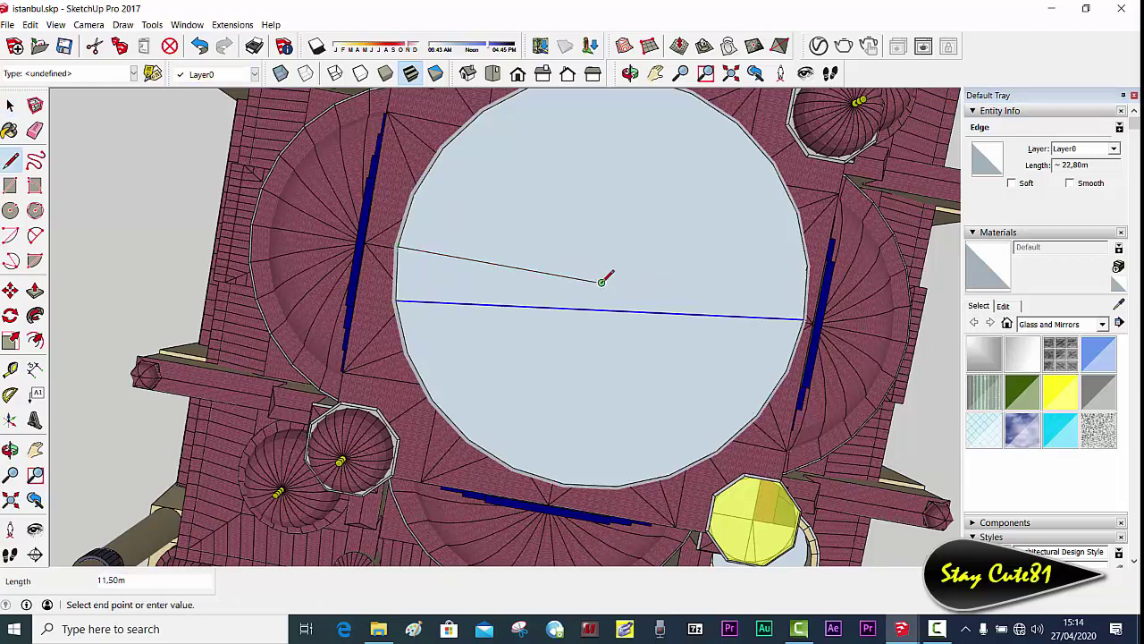
click(601, 283)
key(space)
Step: Delete the diameter line across the drum top and select the circular top face
mouse_move(620, 284)
middle_down()
mouse_move(671, 120)
mouse_move(608, 239)
mouse_move(611, 226)
mouse_move(581, 212)
mouse_move(584, 228)
middle_up()
click(612, 233)
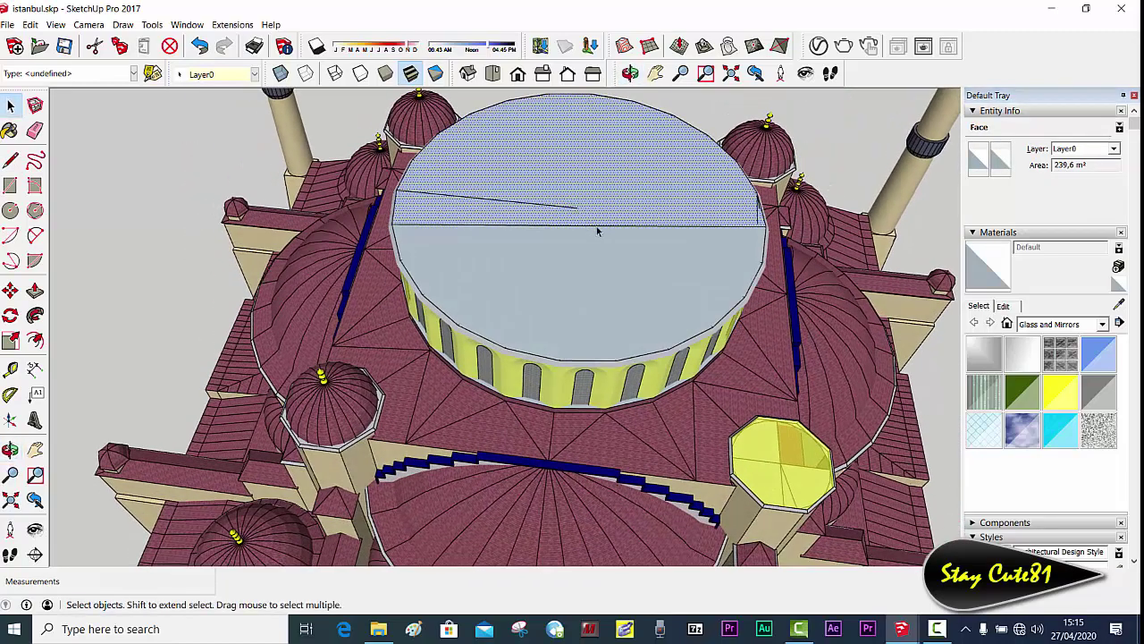
click(597, 229)
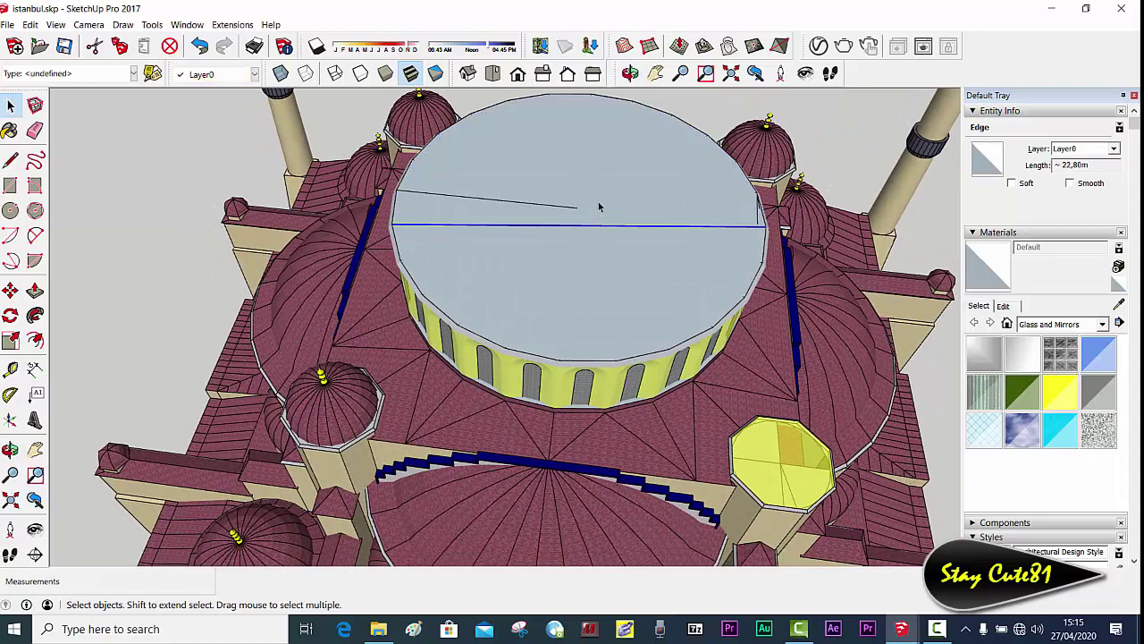
key(Delete)
click(610, 196)
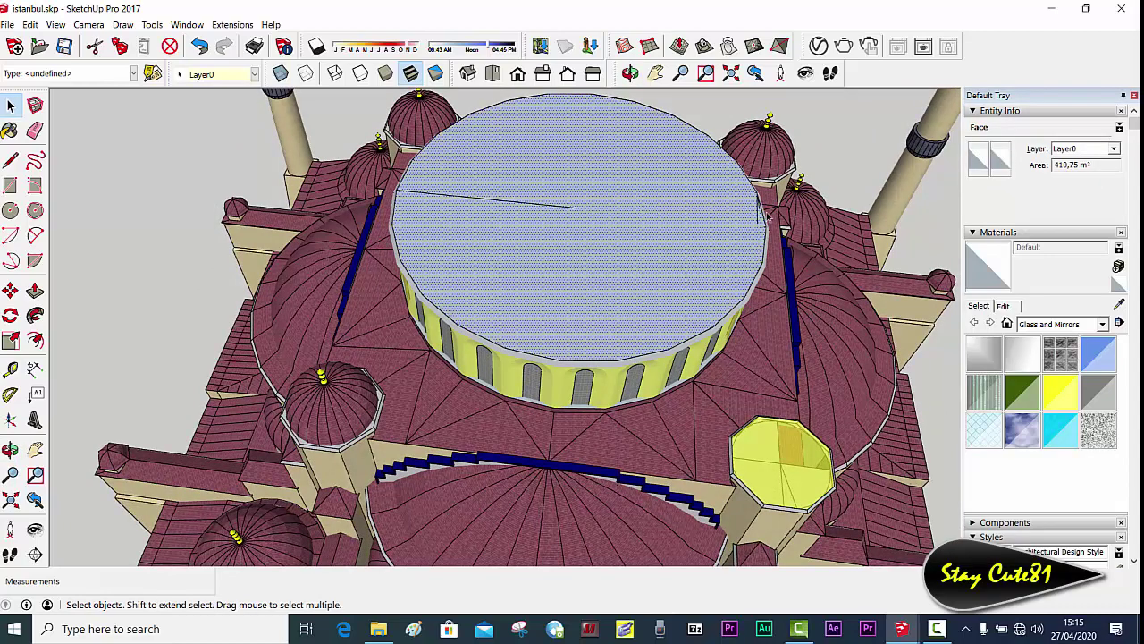
scroll(767, 214, up, 2)
scroll(692, 222, down, 2)
scroll(649, 251, down, 1)
key(m)
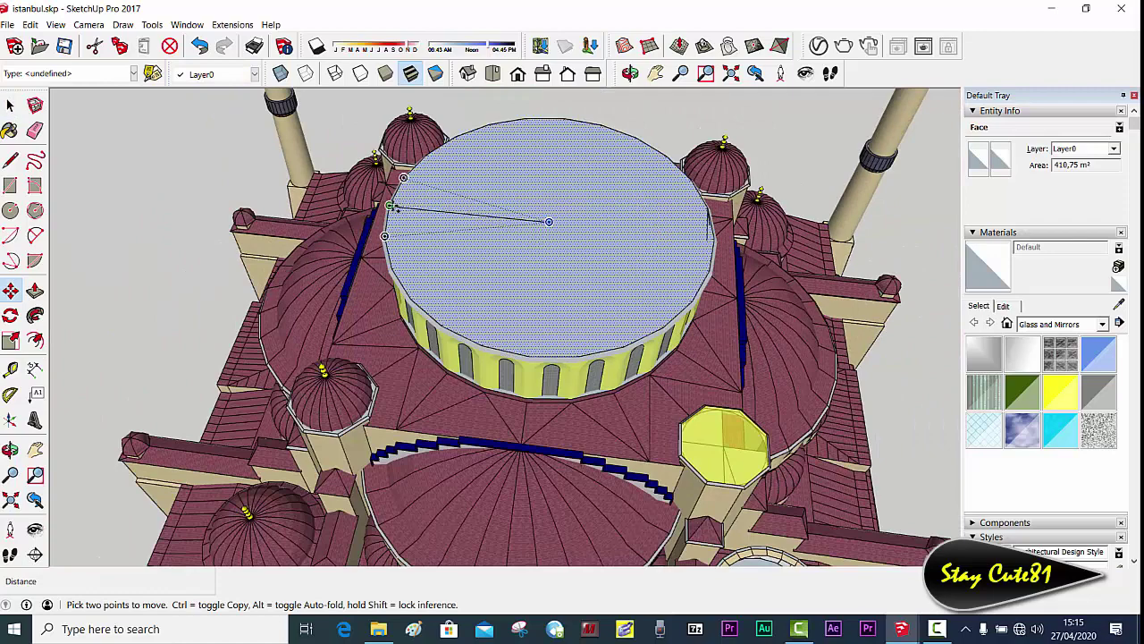
Step: Copy the drum's cap face from a rim point to an empty spot beside the mosque, then orbit around it
click(390, 206)
key(ctrl)
scroll(393, 208, down, 3)
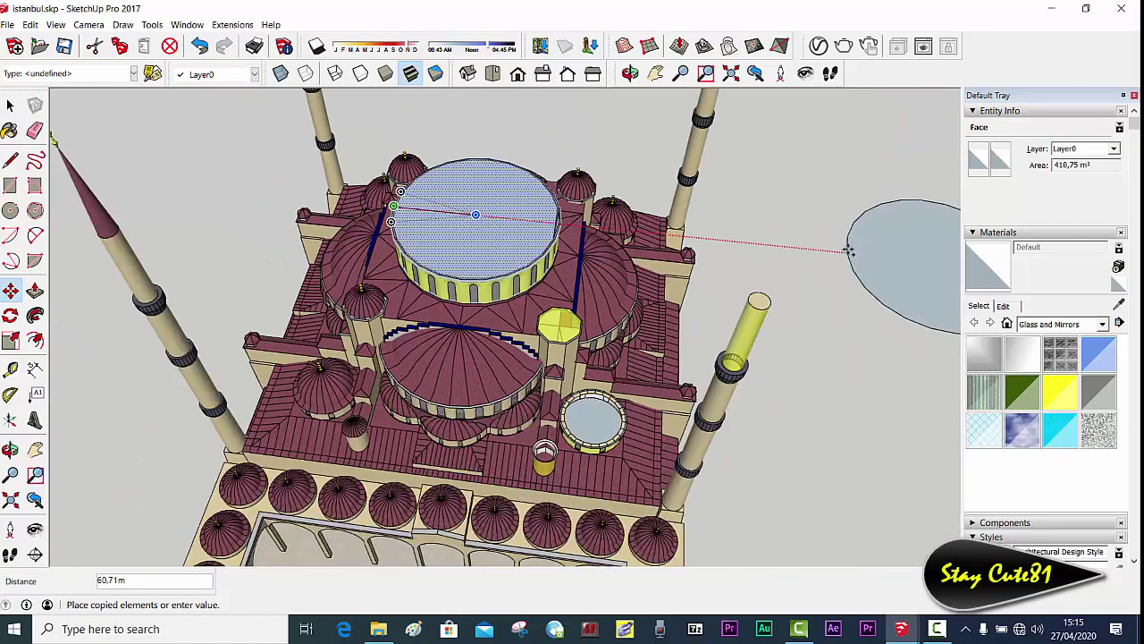
shift+middle_drag(835, 242, 646, 208)
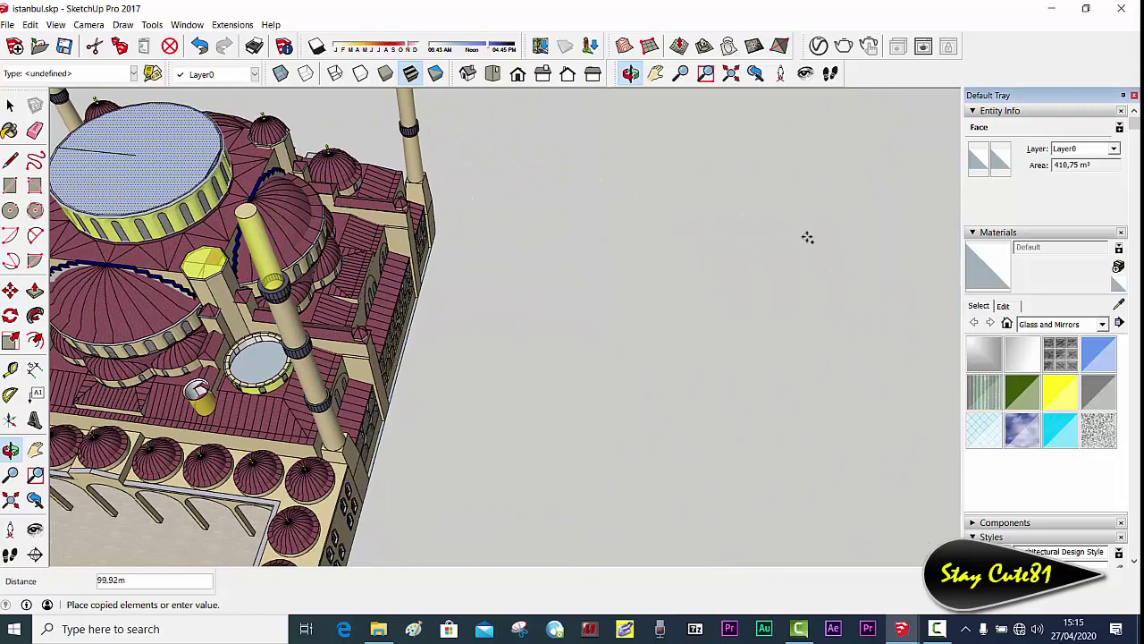
click(832, 340)
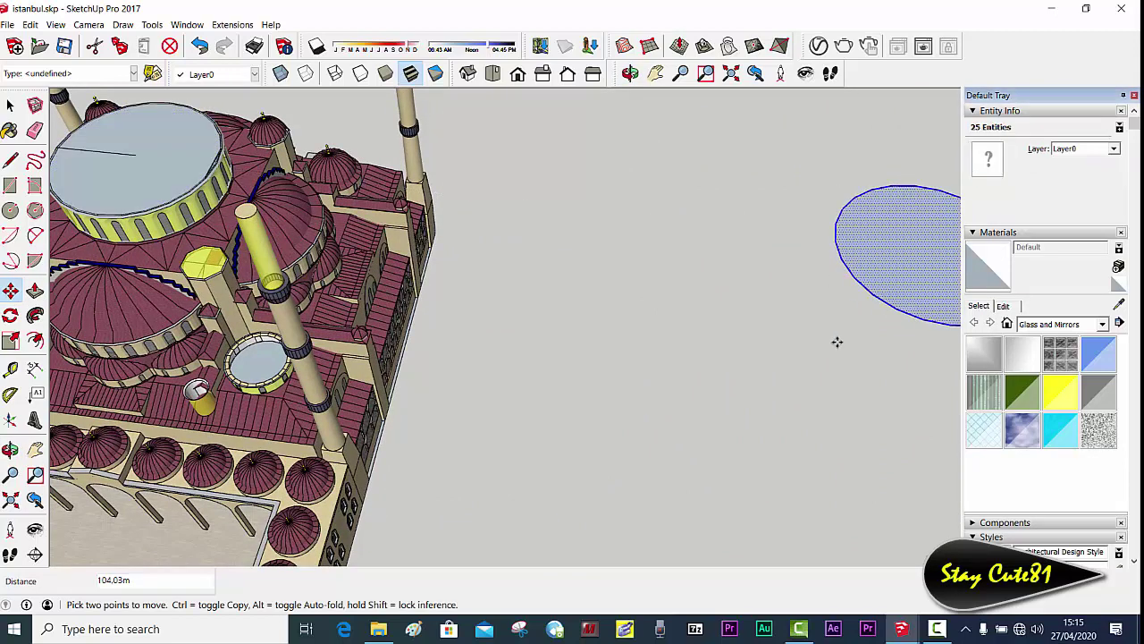
mouse_move(536, 350)
middle_down()
mouse_move(374, 396)
mouse_move(549, 409)
mouse_move(617, 435)
mouse_move(659, 345)
middle_up()
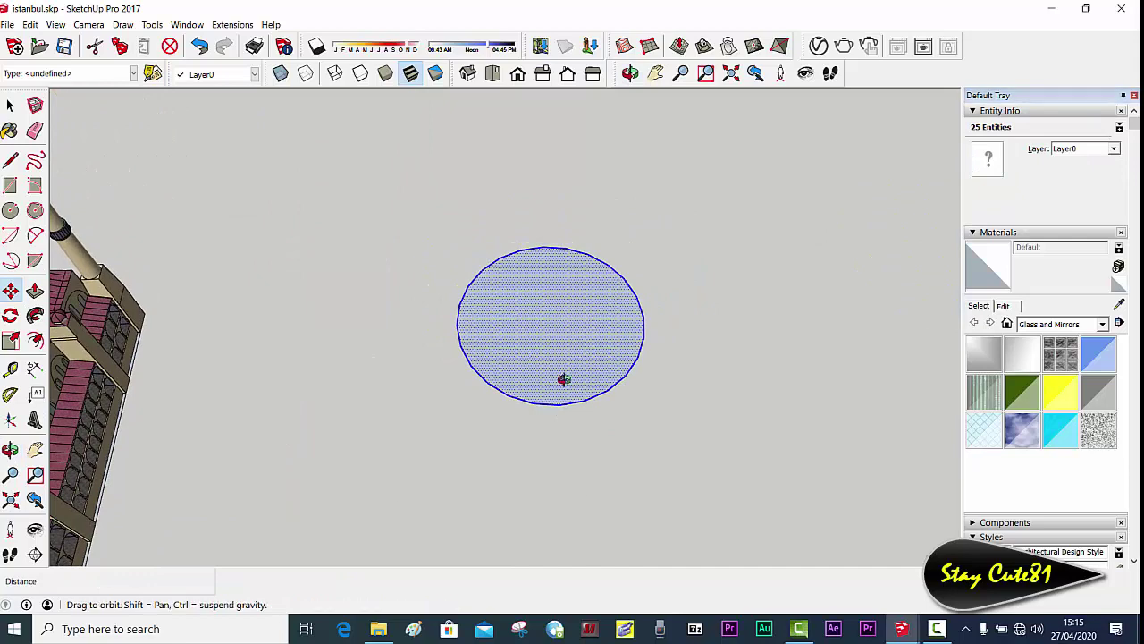
middle_drag(562, 378, 603, 205)
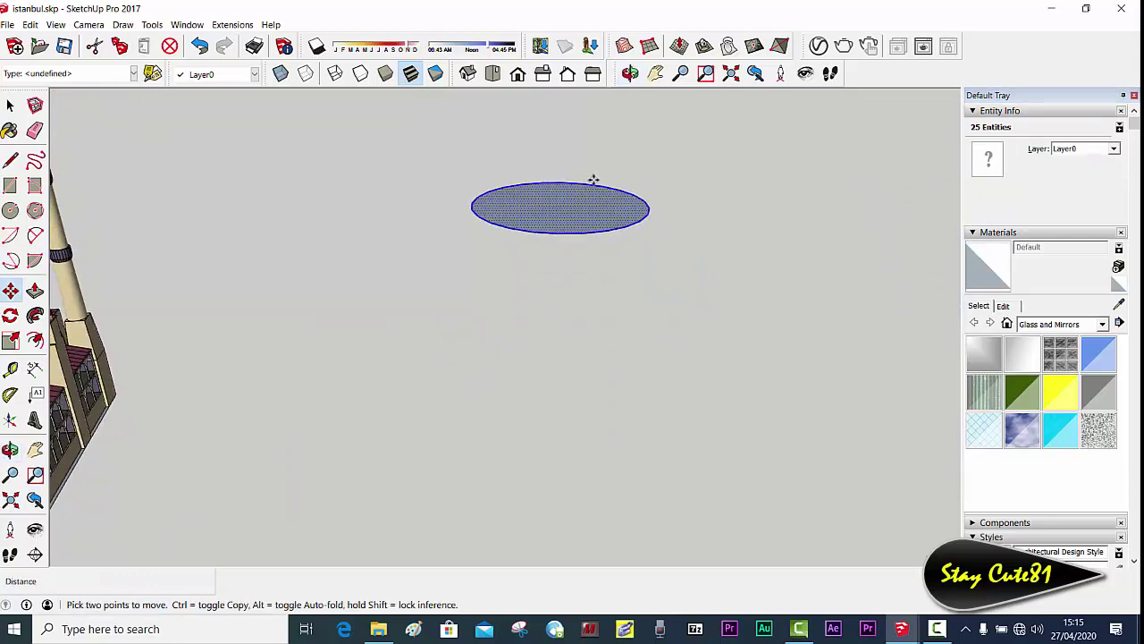
middle_drag(680, 370, 641, 327)
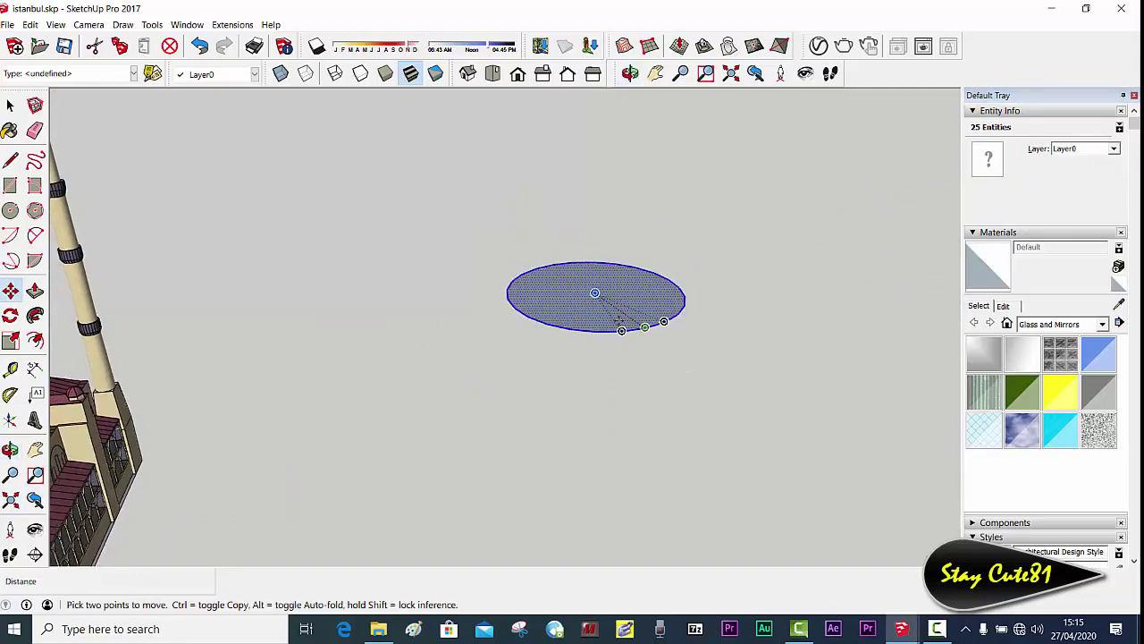
mouse_move(570, 317)
middle_down()
mouse_move(626, 232)
mouse_move(604, 266)
middle_up()
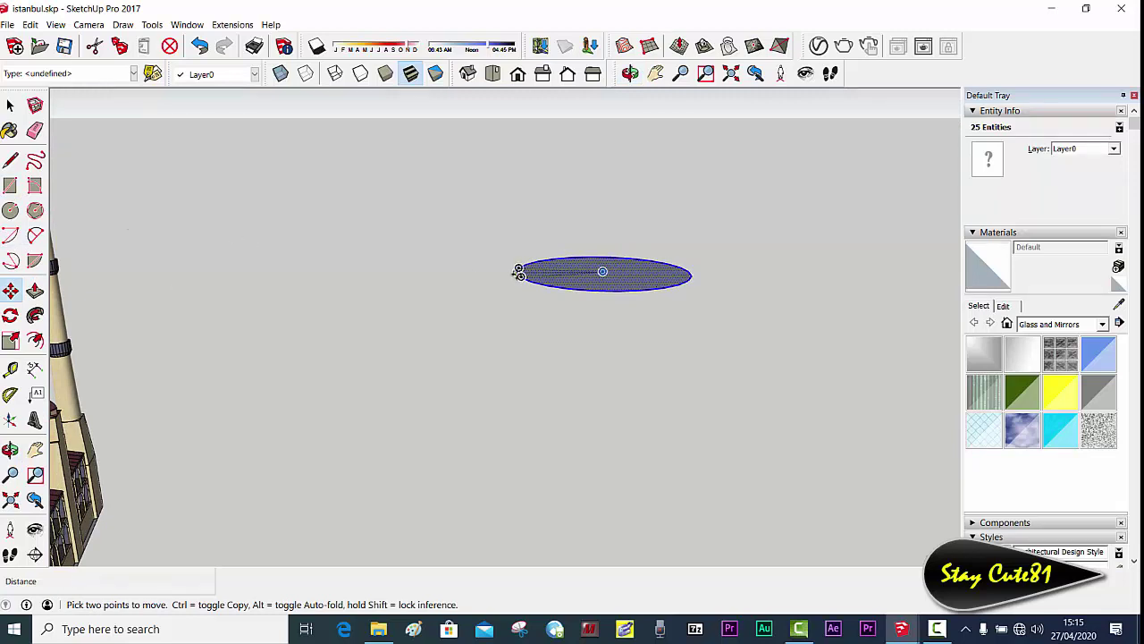
Step: Draw a 2-point arc across the copied circle's diameter and raise its bulge toward 6.00 m
click(39, 240)
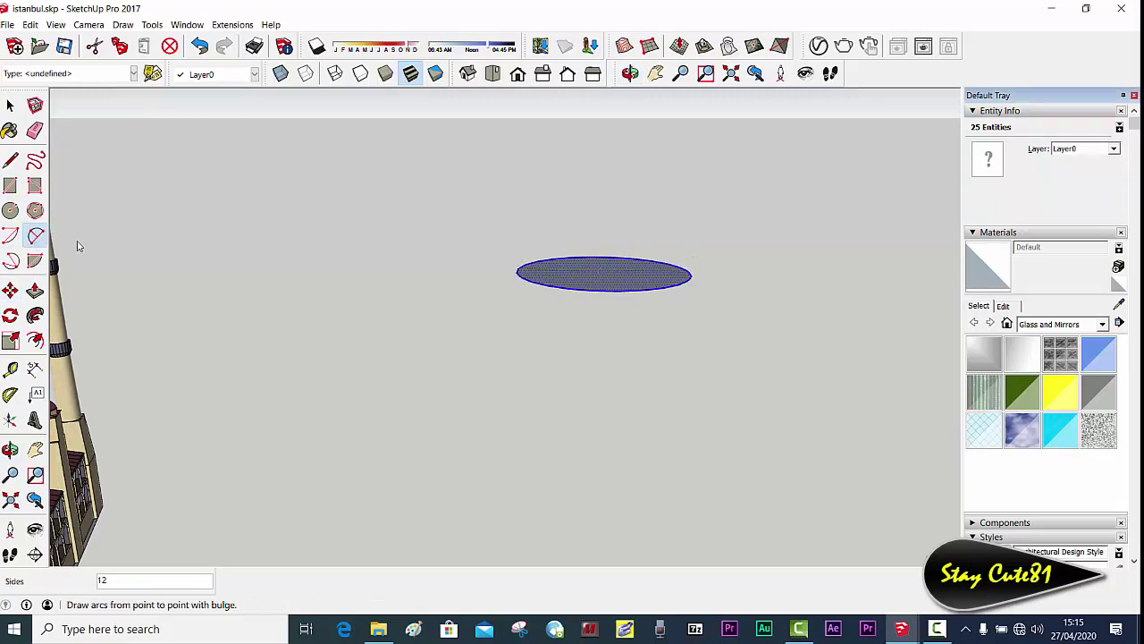
mouse_move(613, 243)
middle_down()
mouse_move(597, 384)
mouse_move(629, 315)
middle_up()
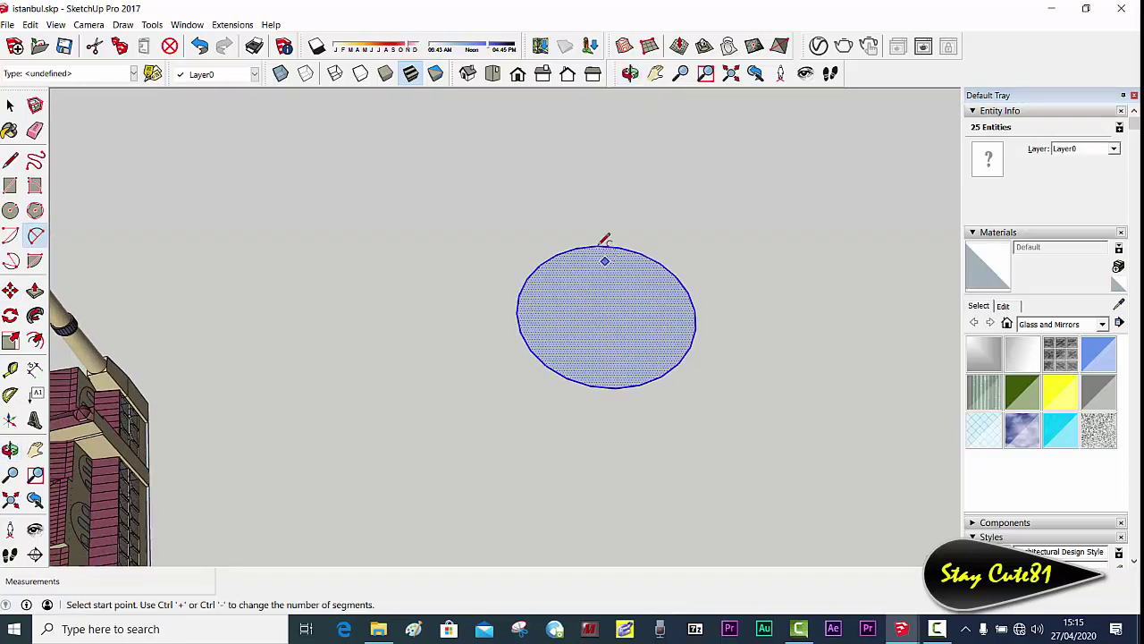
mouse_move(605, 237)
middle_down()
mouse_move(582, 269)
mouse_move(584, 314)
mouse_move(570, 204)
middle_up()
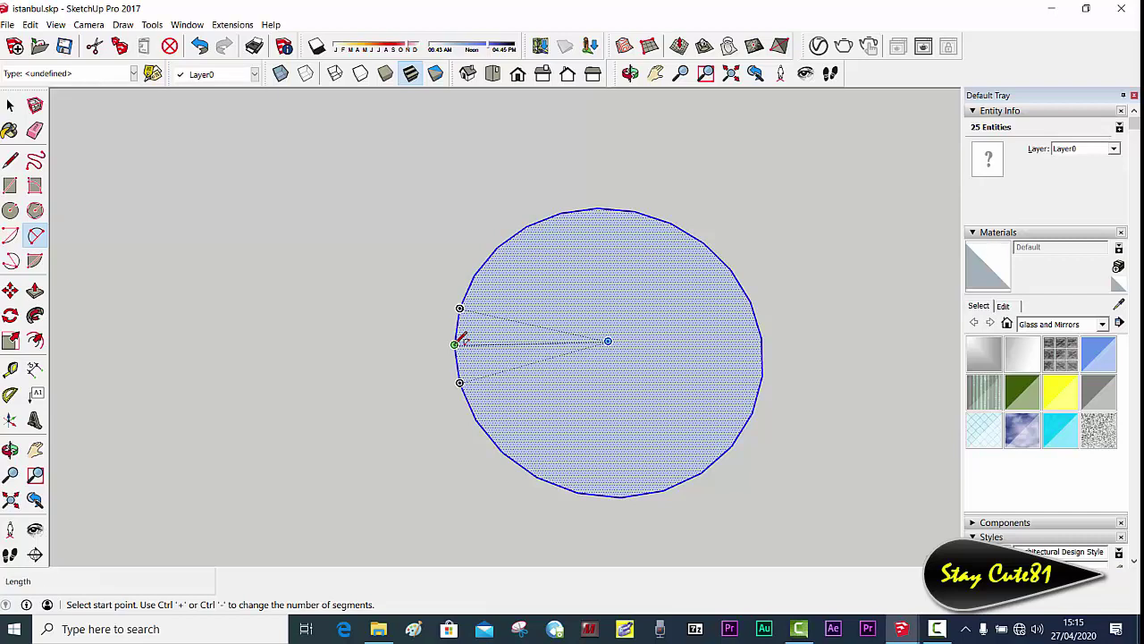
click(455, 345)
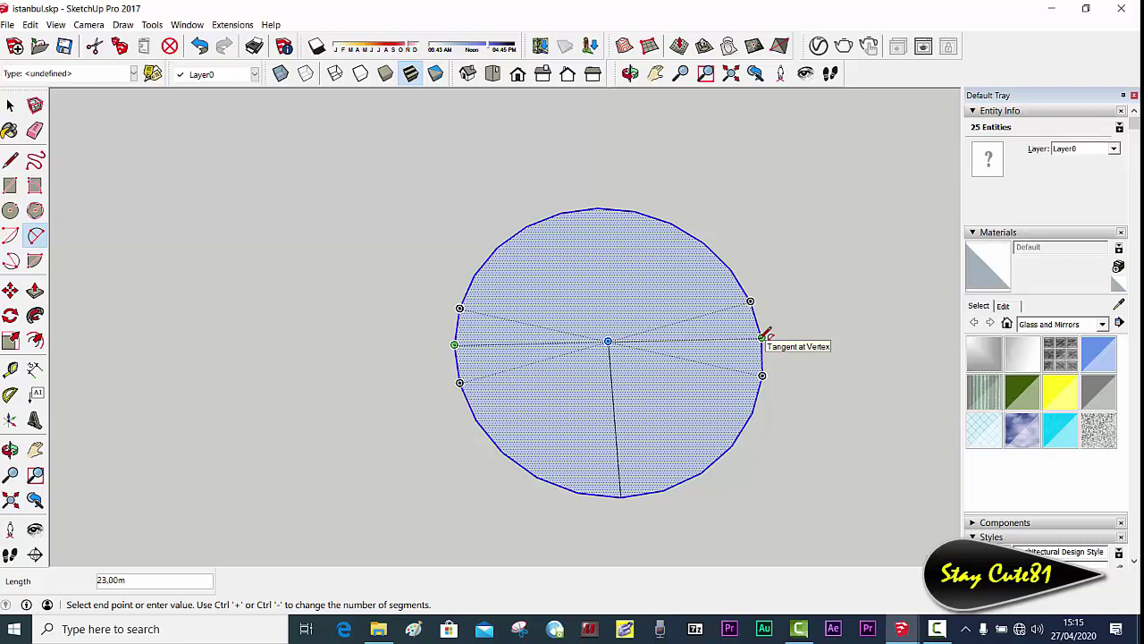
click(762, 337)
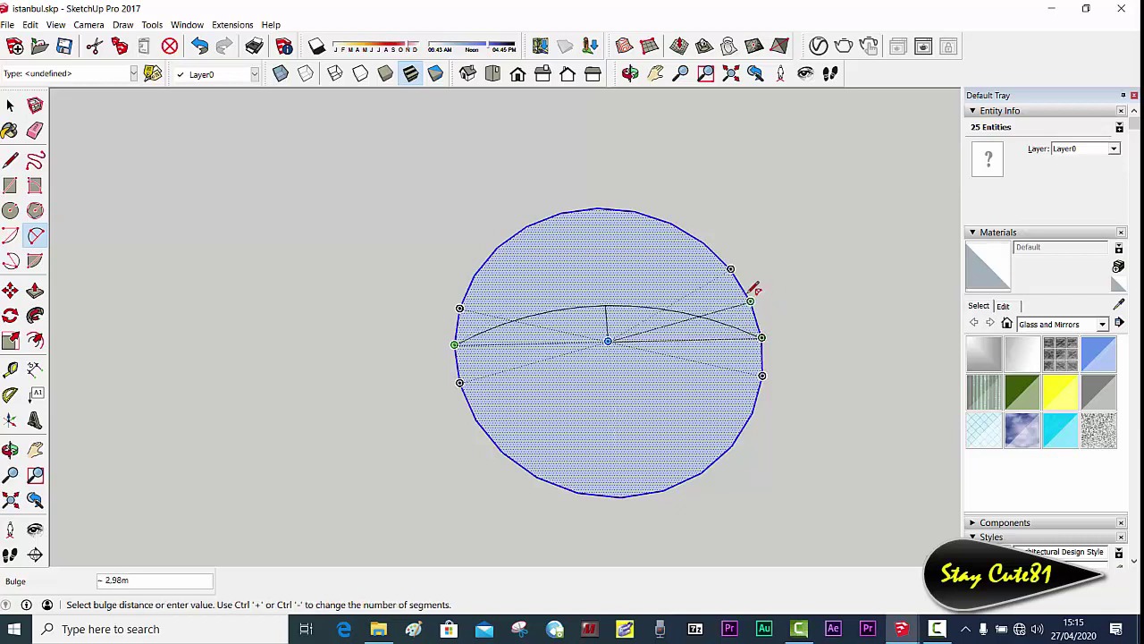
middle_drag(756, 286, 743, 295)
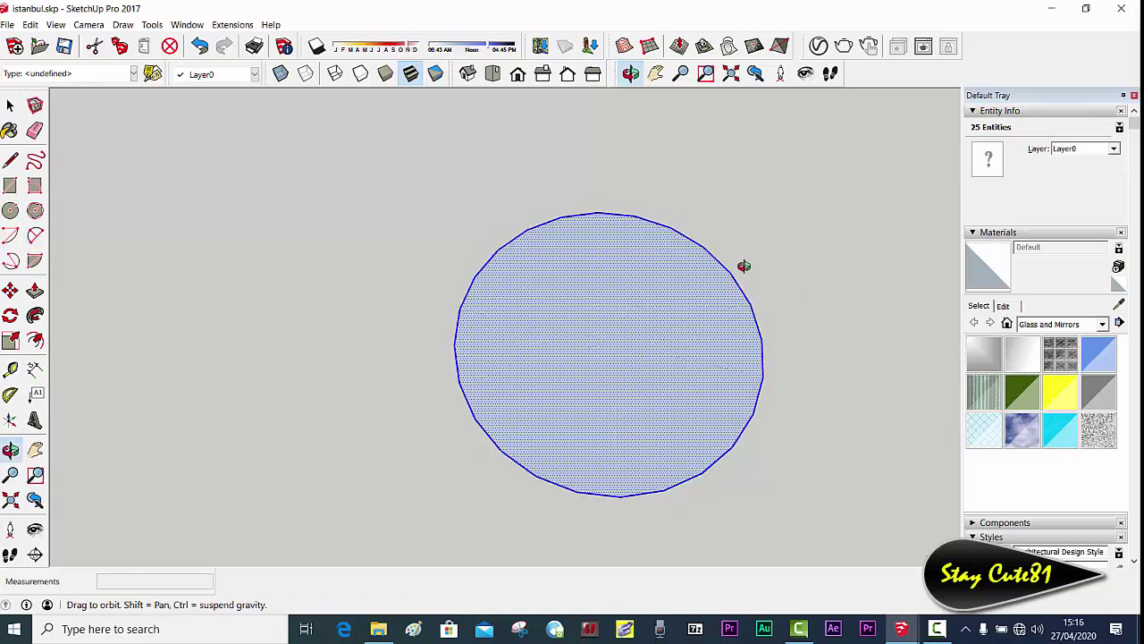
middle_drag(722, 345, 718, 237)
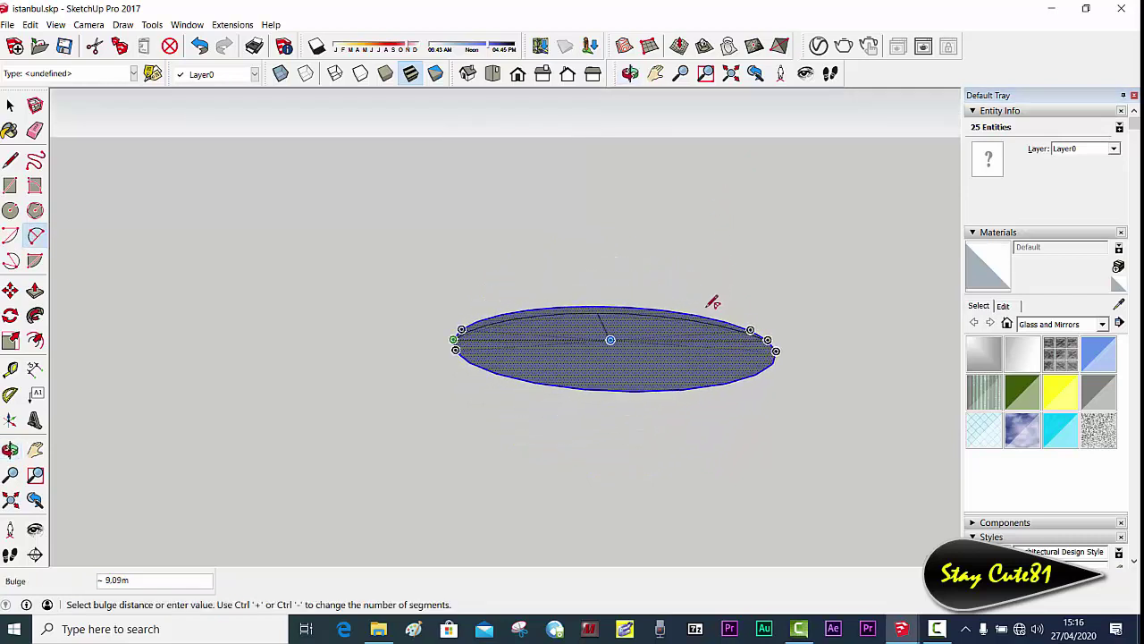
middle_drag(712, 301, 710, 258)
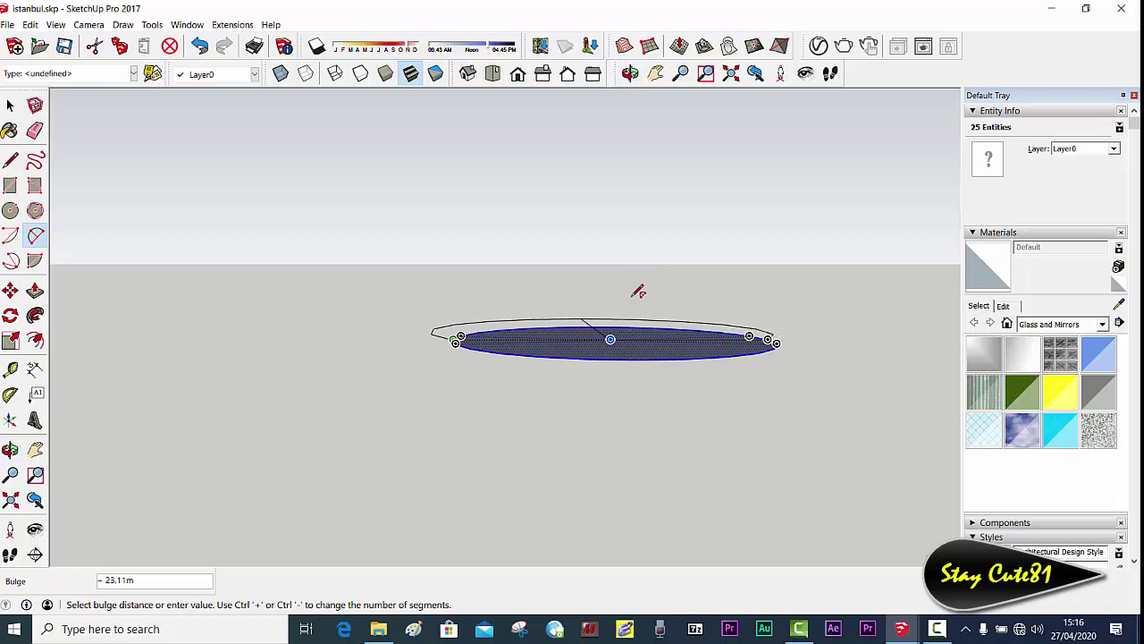
middle_drag(638, 284, 656, 270)
text(6.00m)
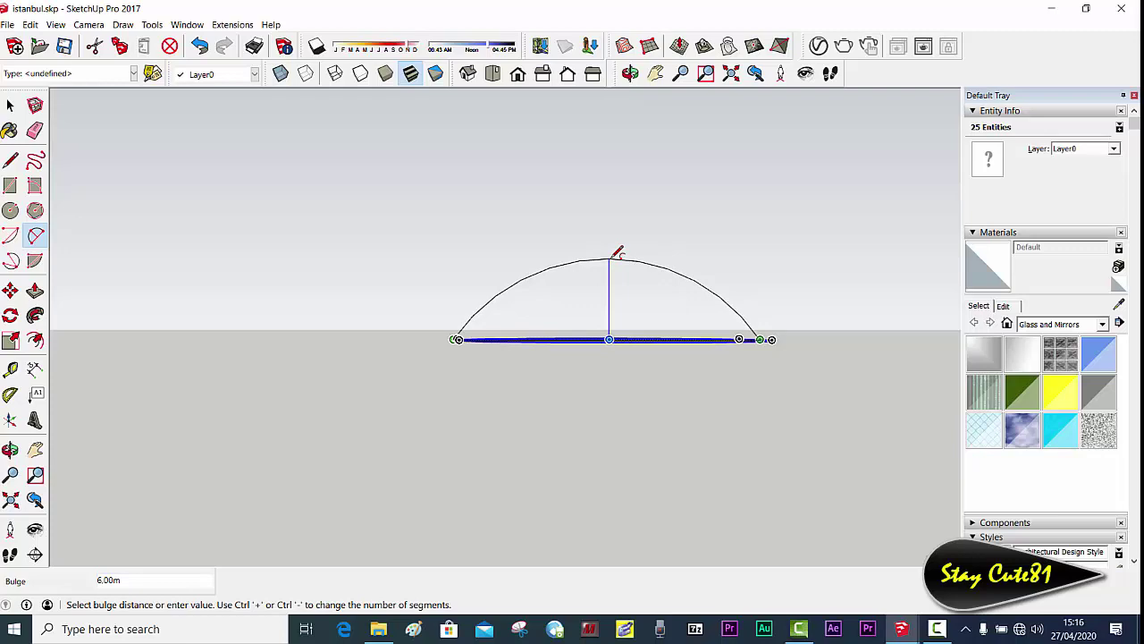
Step: Fix the arc's 6.00 m bulge to complete the dome profile
click(617, 253)
mouse_move(694, 260)
middle_down()
mouse_move(623, 391)
mouse_move(480, 291)
mouse_move(396, 262)
mouse_move(220, 283)
mouse_move(395, 277)
middle_up()
scroll(703, 259, up, 3)
mouse_move(703, 259)
middle_down()
mouse_move(557, 312)
mouse_move(227, 368)
middle_up()
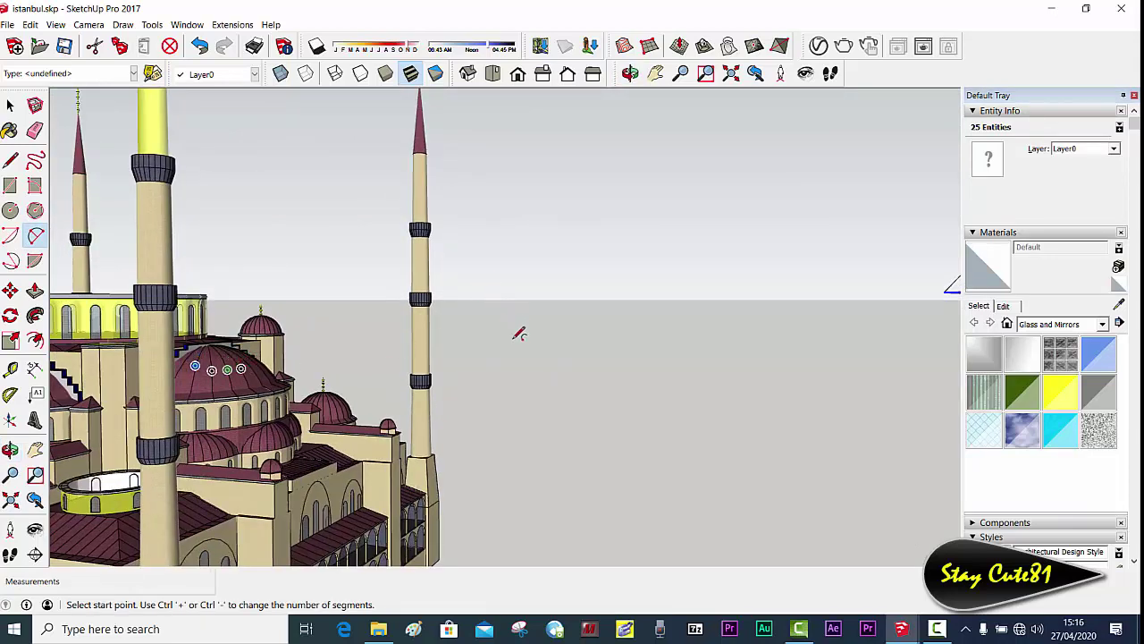
scroll(756, 261, down, 3)
middle_drag(756, 262, 604, 282)
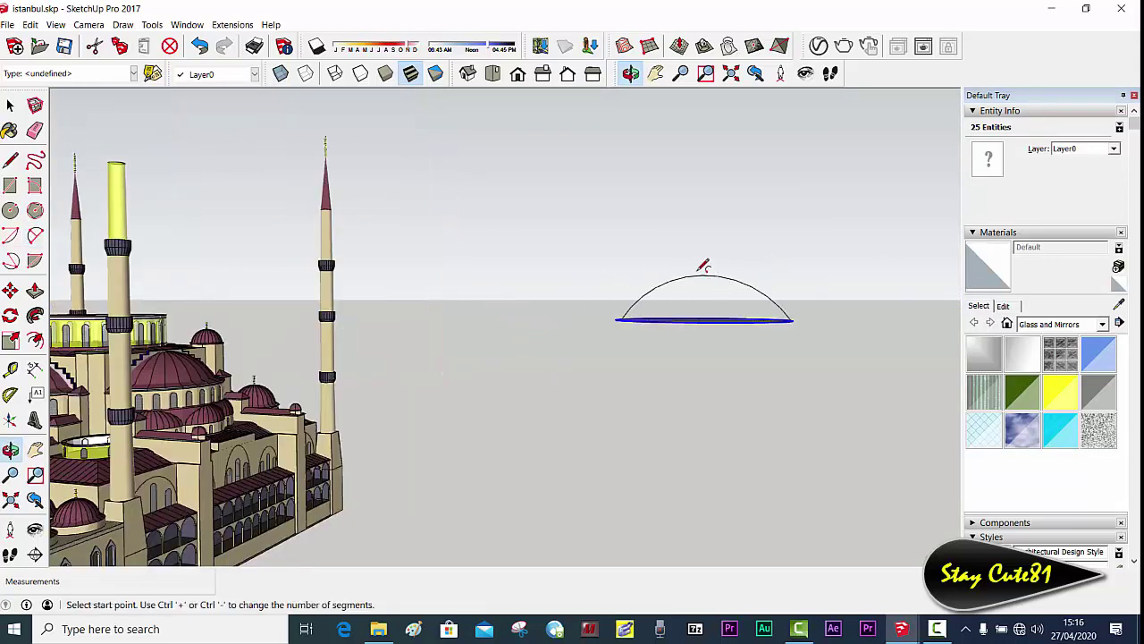
mouse_move(703, 266)
middle_down()
mouse_move(718, 258)
mouse_move(697, 349)
mouse_move(751, 290)
middle_up()
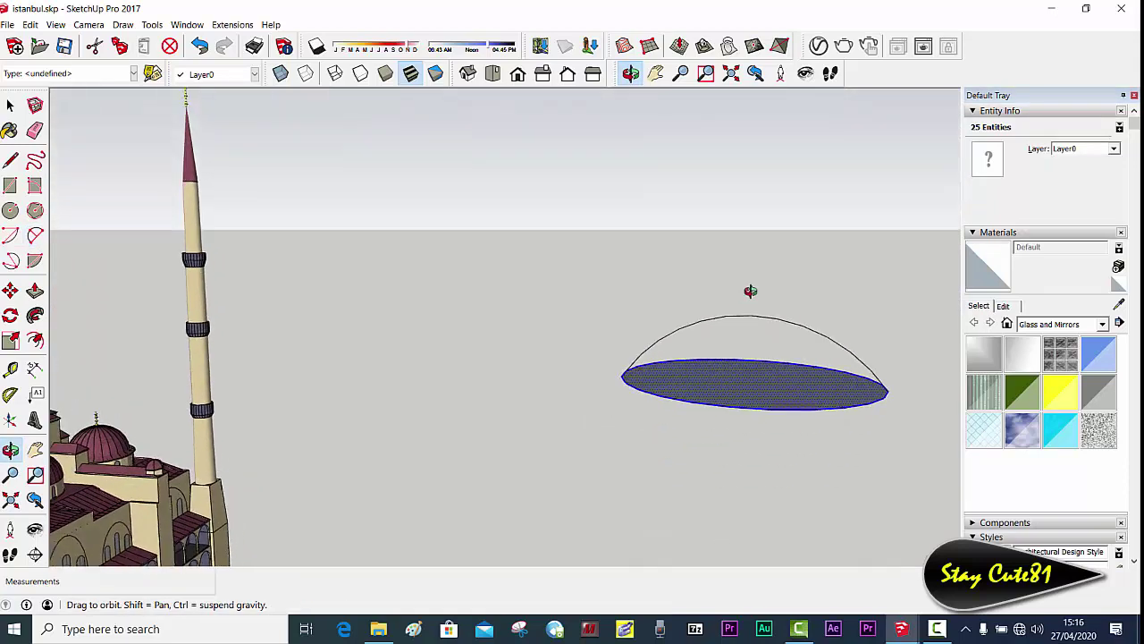
mouse_move(766, 339)
middle_down()
mouse_move(787, 384)
mouse_move(712, 307)
mouse_move(664, 286)
mouse_move(690, 355)
middle_up()
scroll(666, 284, up, 1)
scroll(666, 285, up, 1)
Step: Draw a straight line across the disc's diameter
key(l)
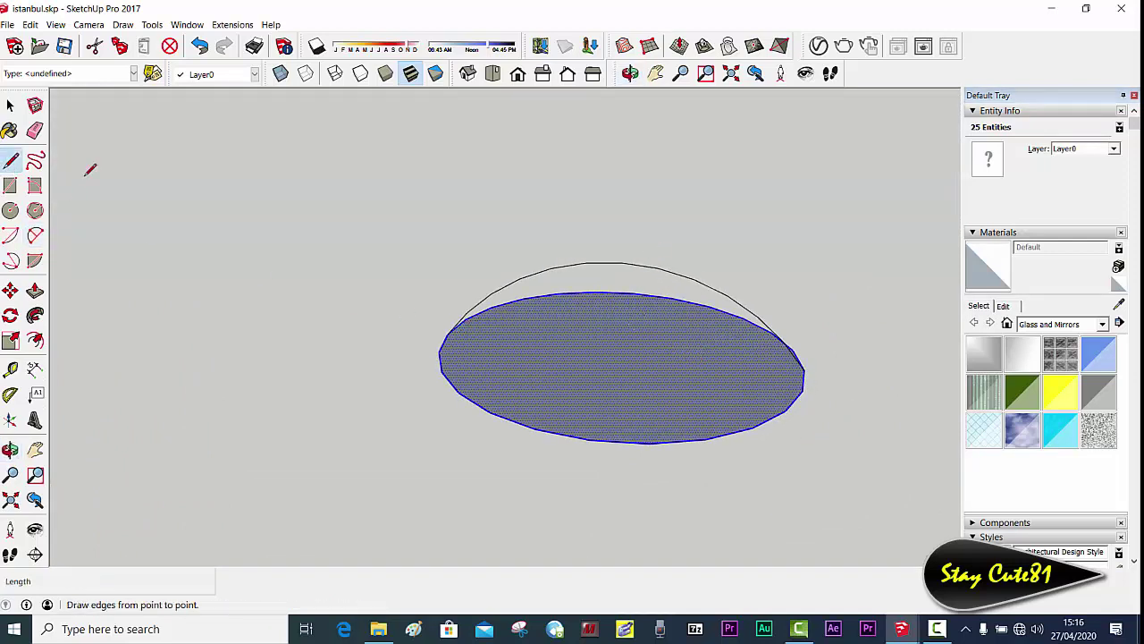
click(439, 352)
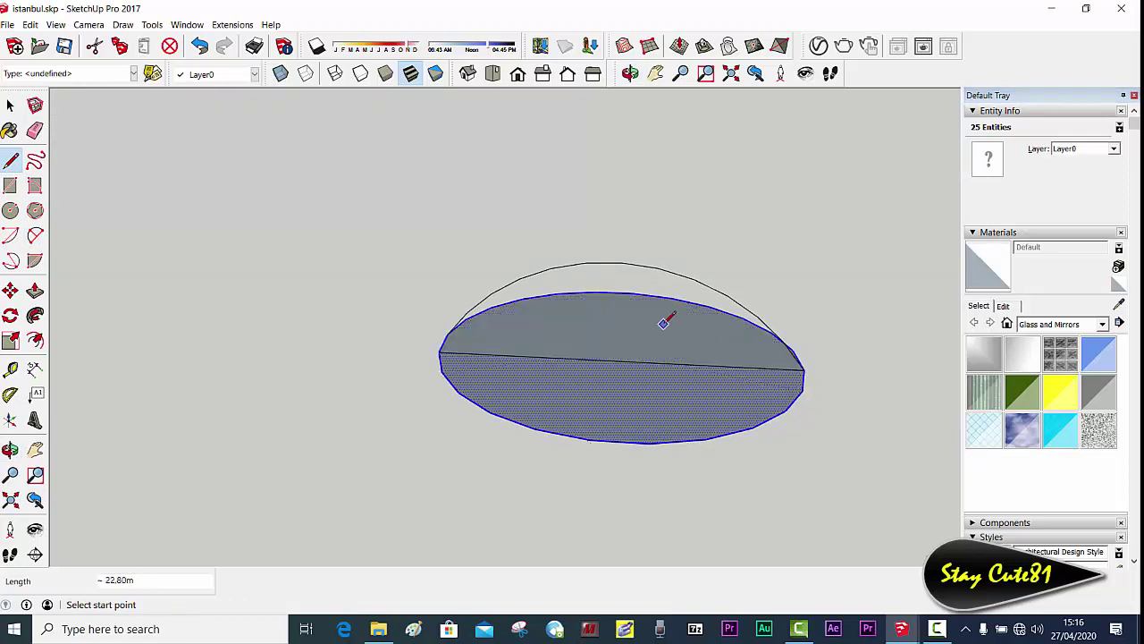
mouse_move(651, 319)
middle_down()
mouse_move(756, 244)
mouse_move(779, 321)
middle_up()
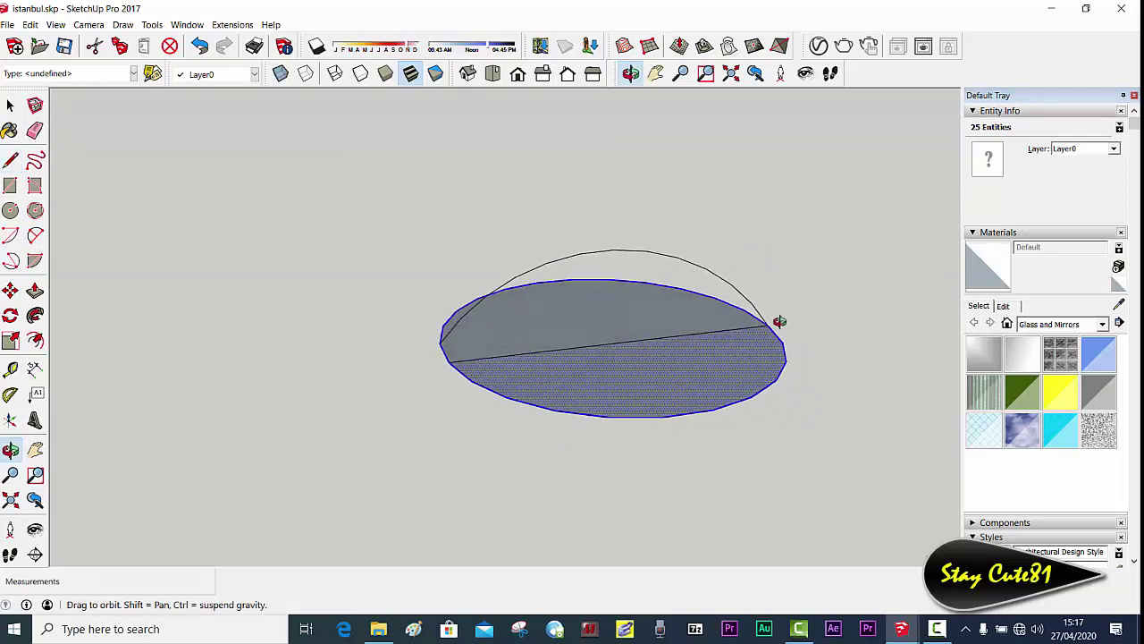
click(616, 342)
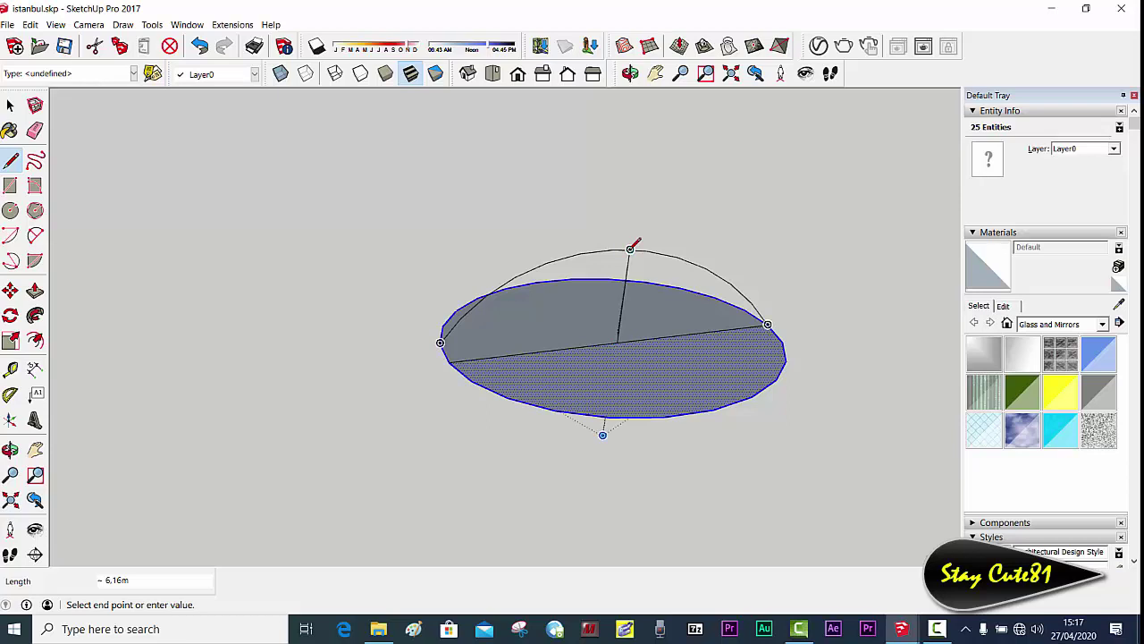
mouse_move(633, 250)
middle_down()
mouse_move(665, 189)
mouse_move(671, 259)
mouse_move(602, 253)
middle_up()
key(Escape)
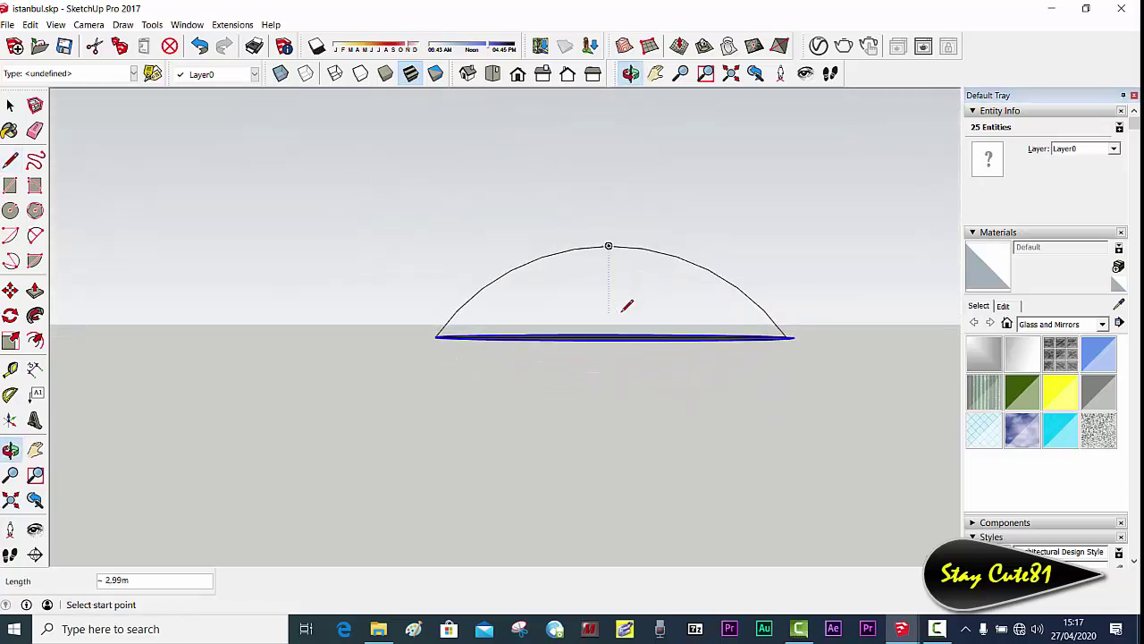
Step: Draw a vertical line from the disc centre up to the top of the arc
middle_drag(627, 305, 617, 337)
click(613, 338)
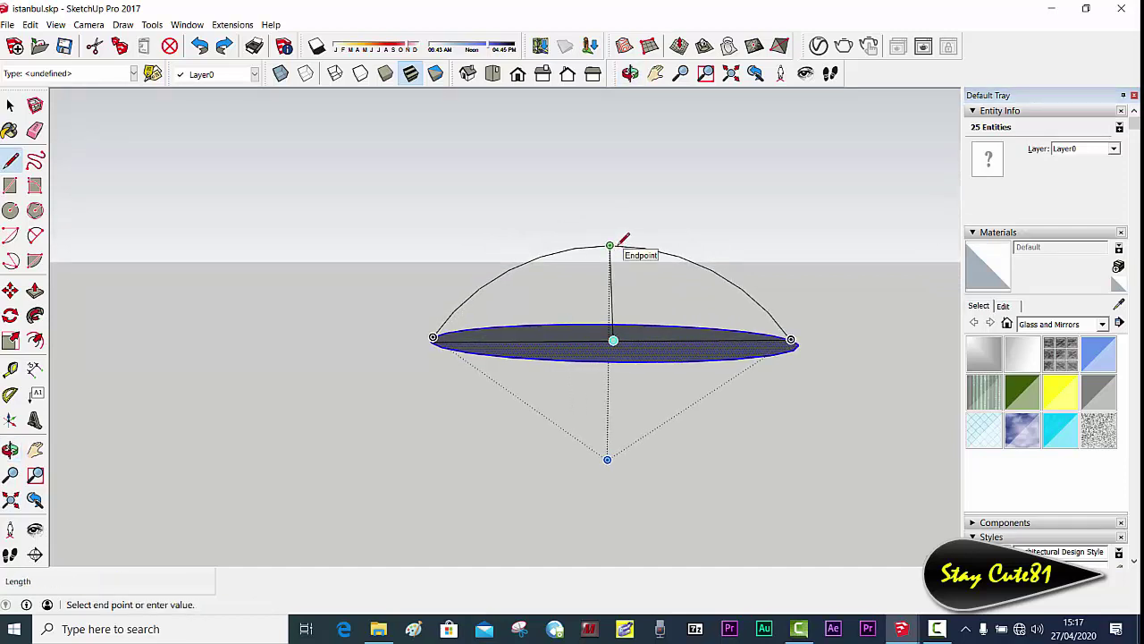
scroll(618, 244, up, 2)
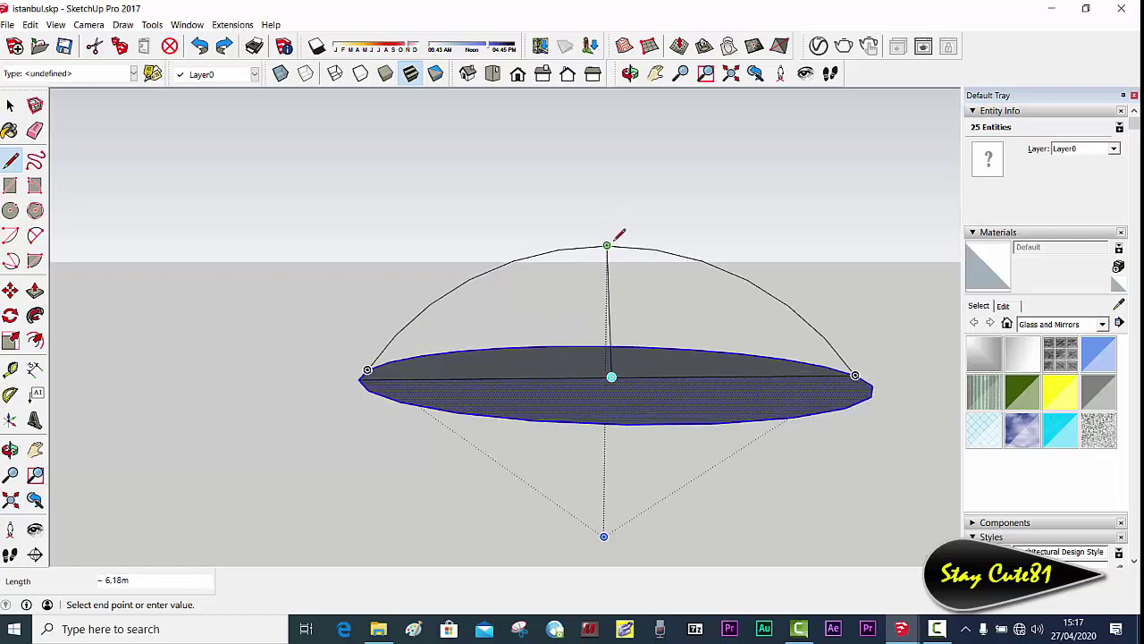
click(611, 244)
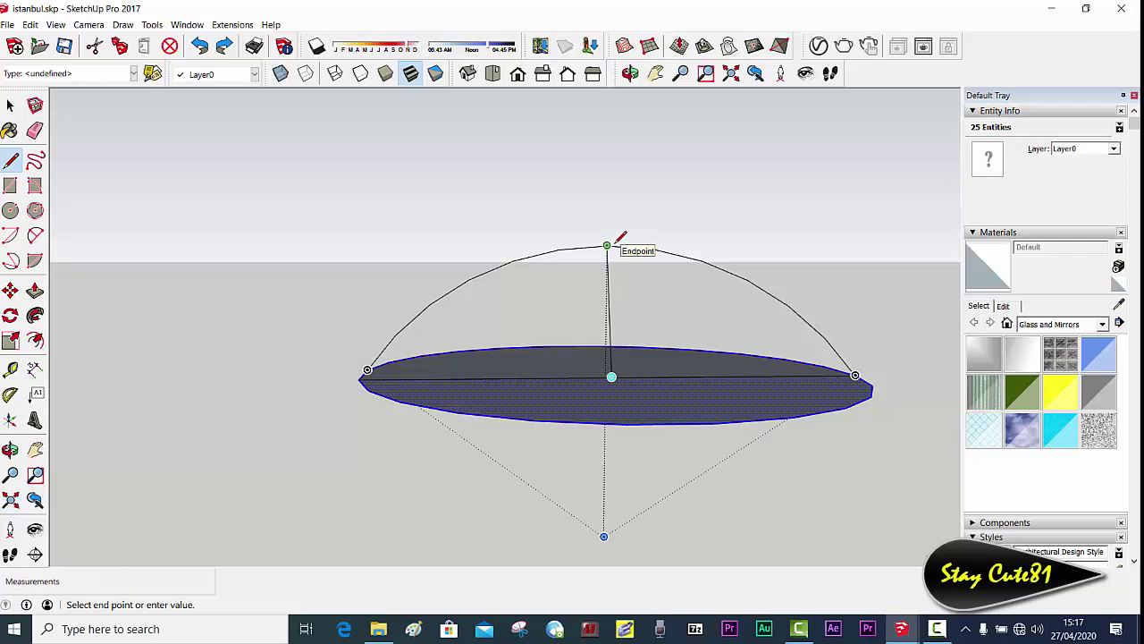
scroll(615, 242, up, 1)
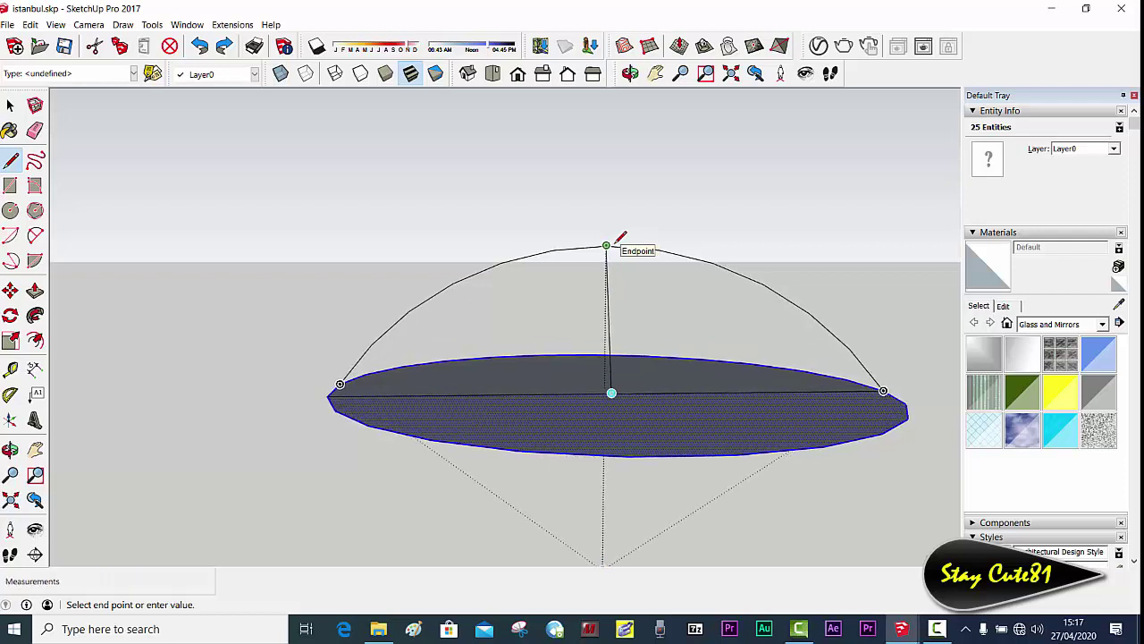
scroll(618, 240, up, 1)
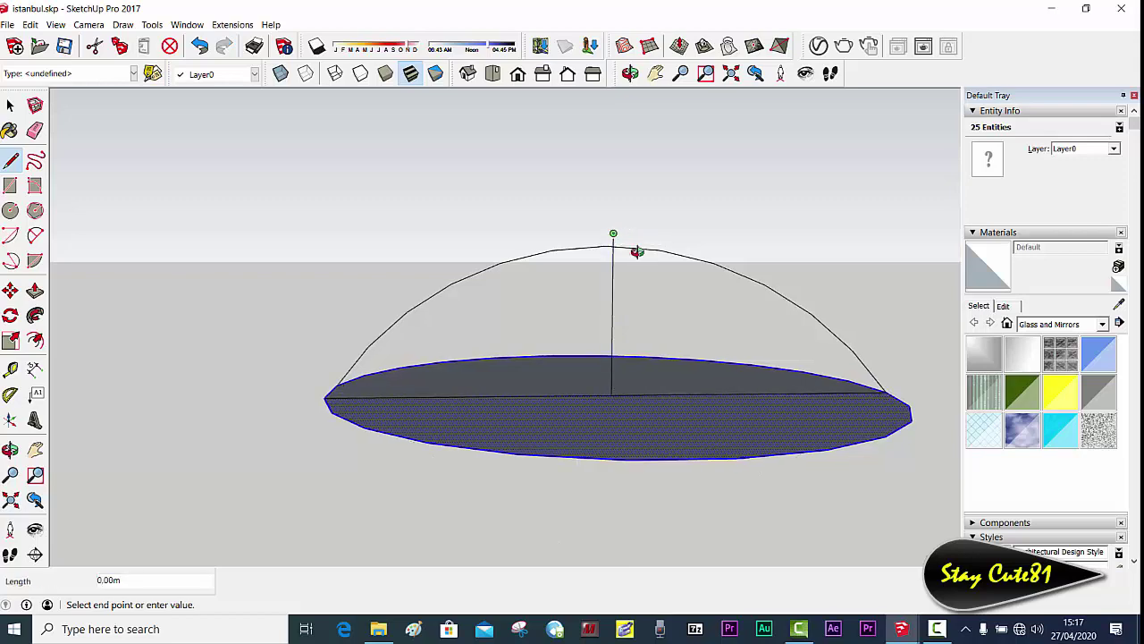
middle_drag(636, 251, 825, 429)
mouse_move(587, 316)
middle_down()
mouse_move(686, 325)
mouse_move(792, 242)
middle_up()
middle_drag(631, 242, 603, 249)
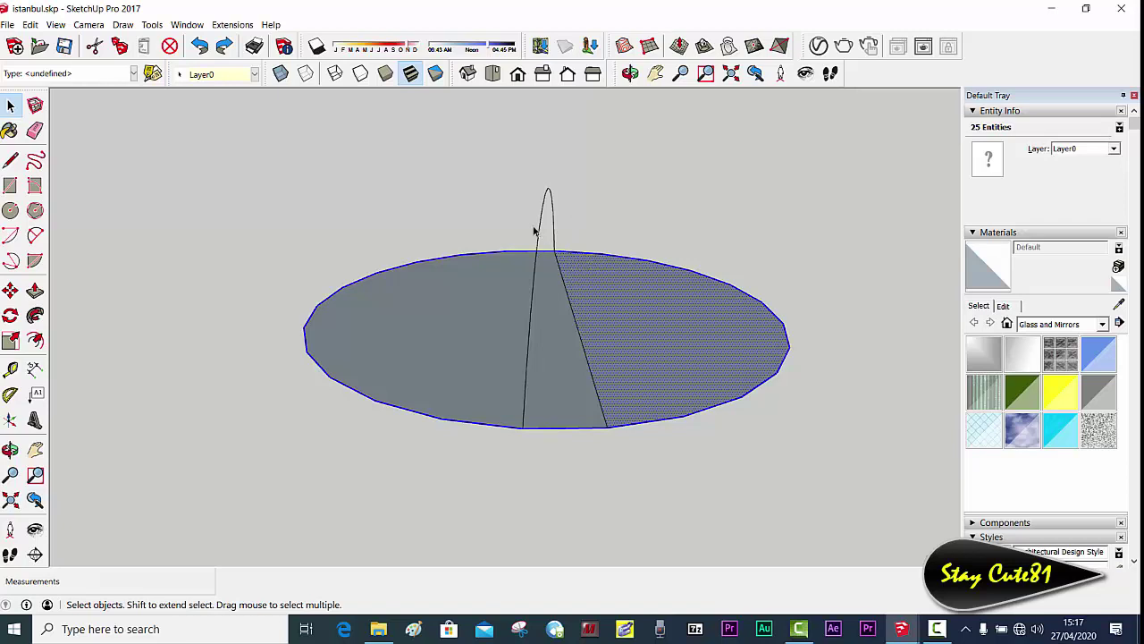
Step: Replace the 22.80 m disc line with a 23.00 m base line that closes the dome arc into a face
click(542, 268)
key(Delete)
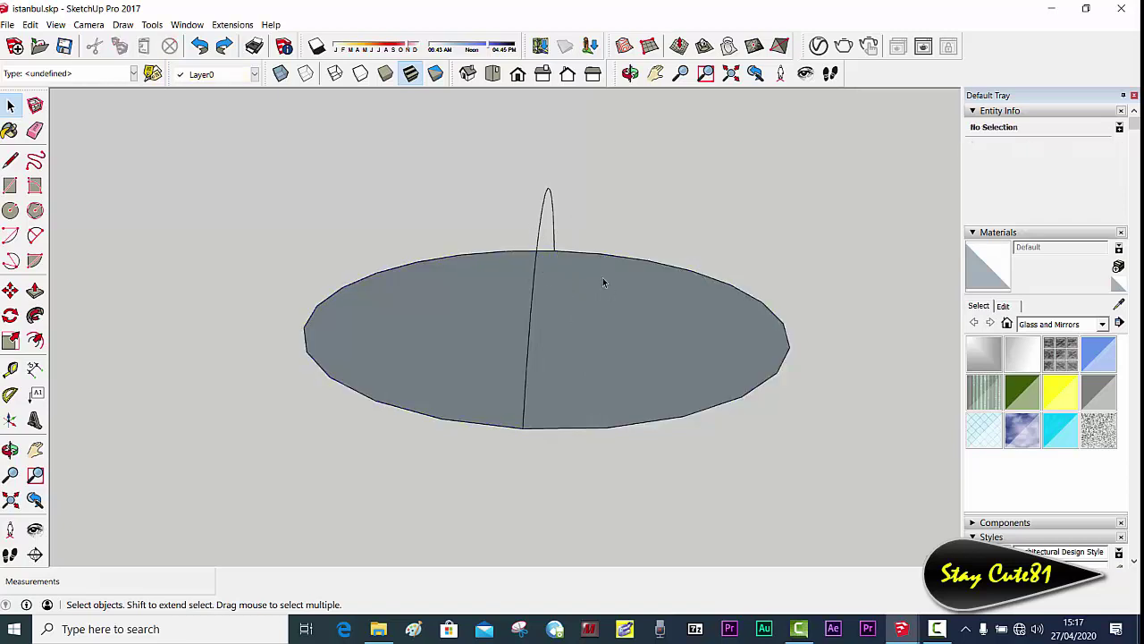
key(l)
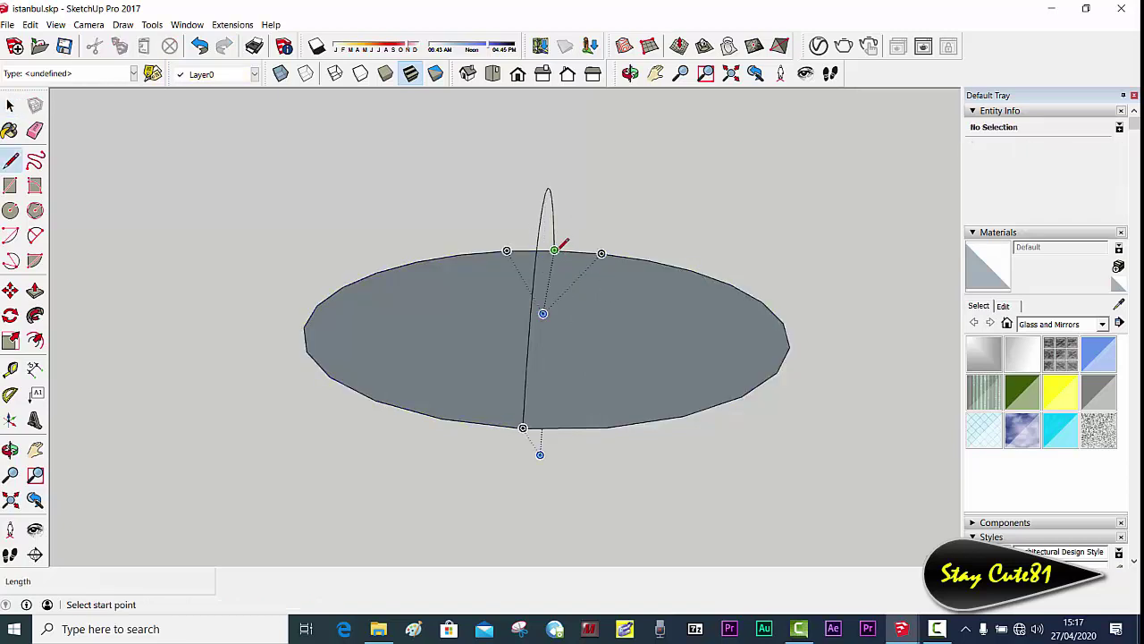
click(554, 251)
click(523, 427)
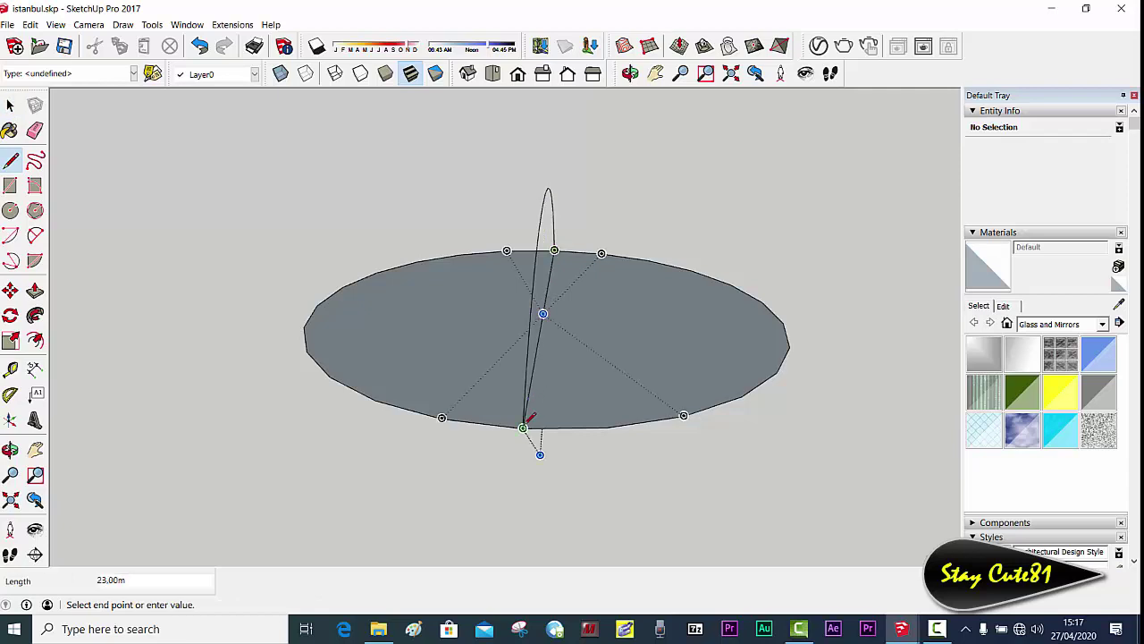
click(523, 427)
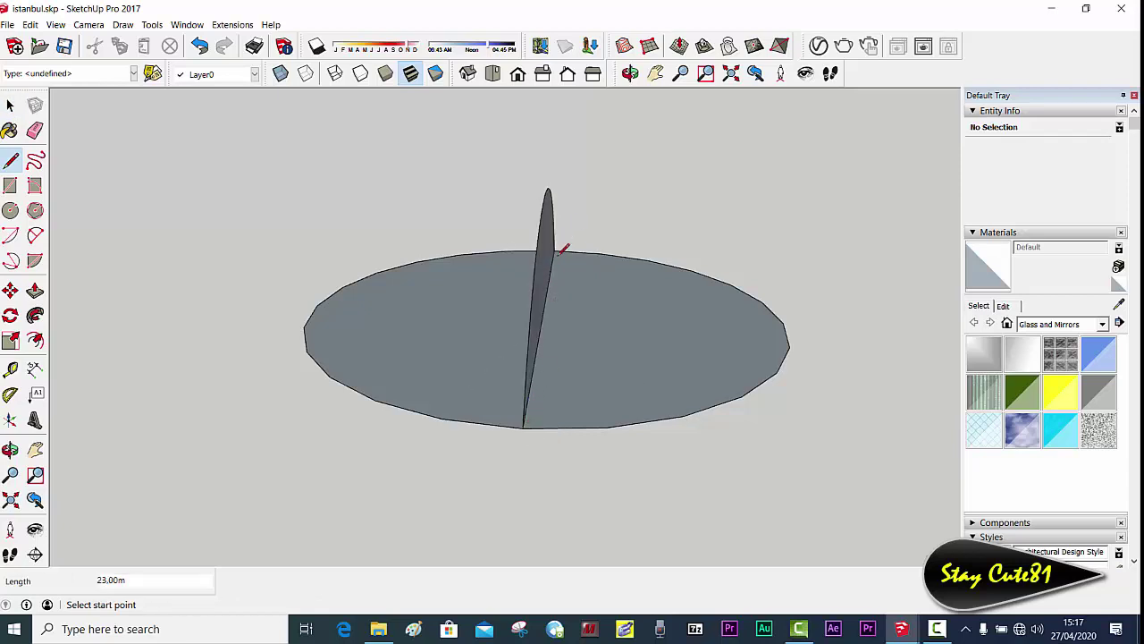
mouse_move(563, 247)
middle_down()
mouse_move(414, 247)
mouse_move(544, 240)
middle_up()
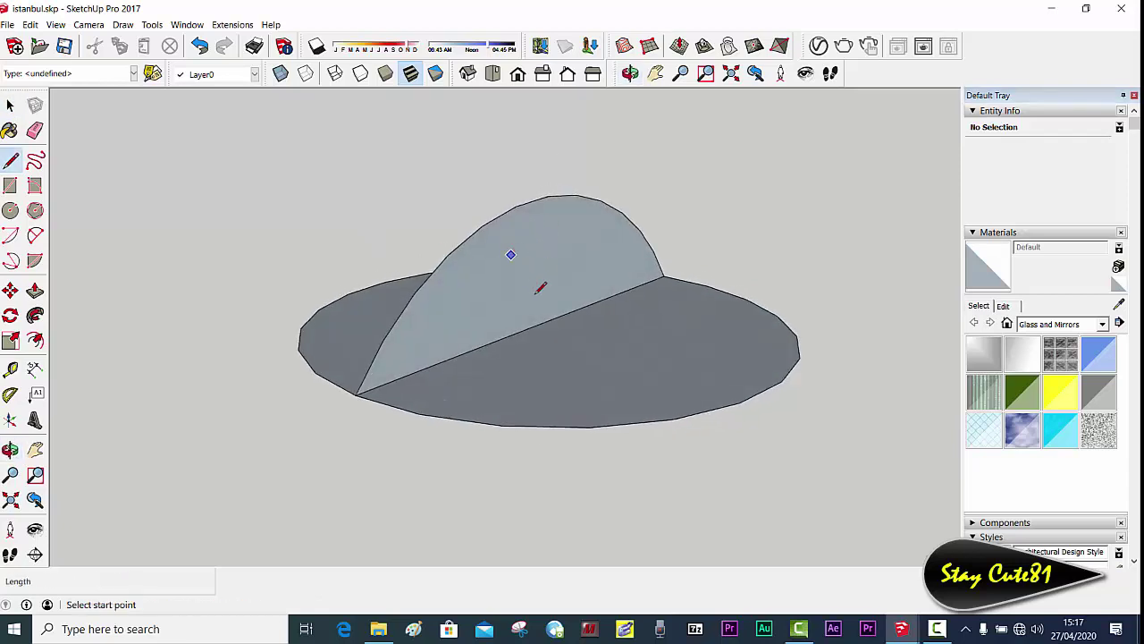
click(544, 320)
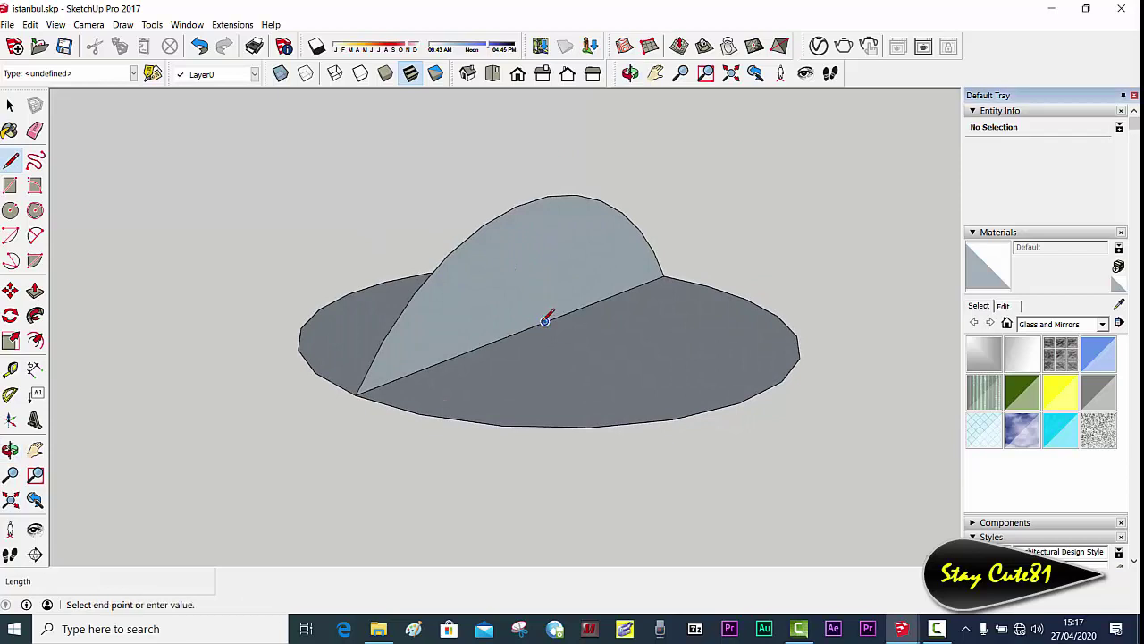
Step: Finish the vertical centre line, then delete the dome face's right half and its leftover arc edge
click(547, 195)
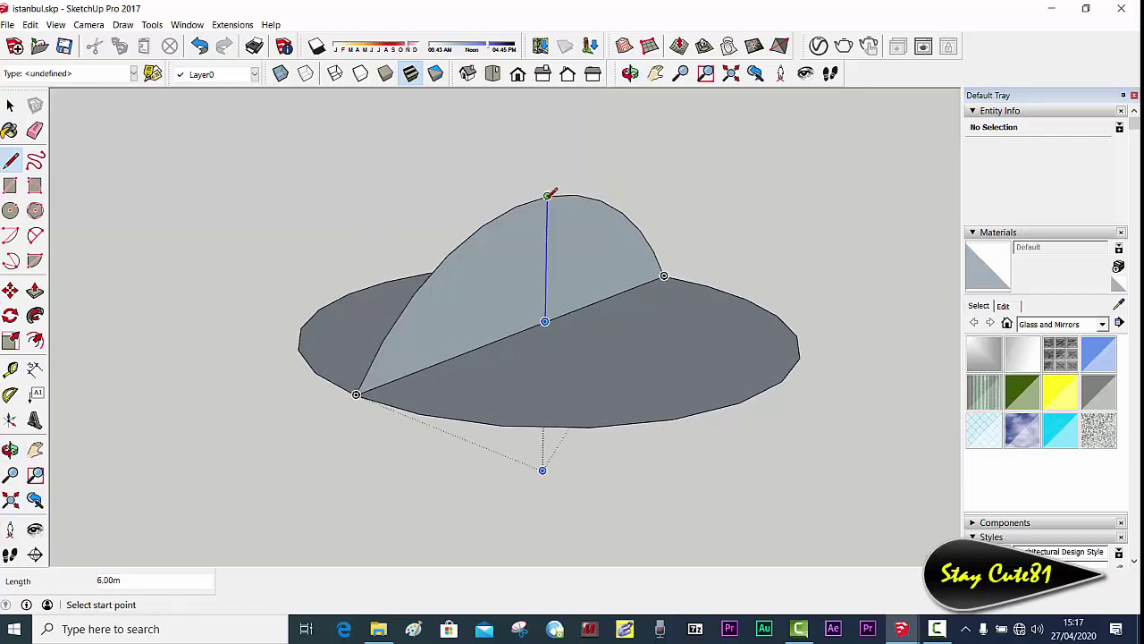
key(space)
click(575, 247)
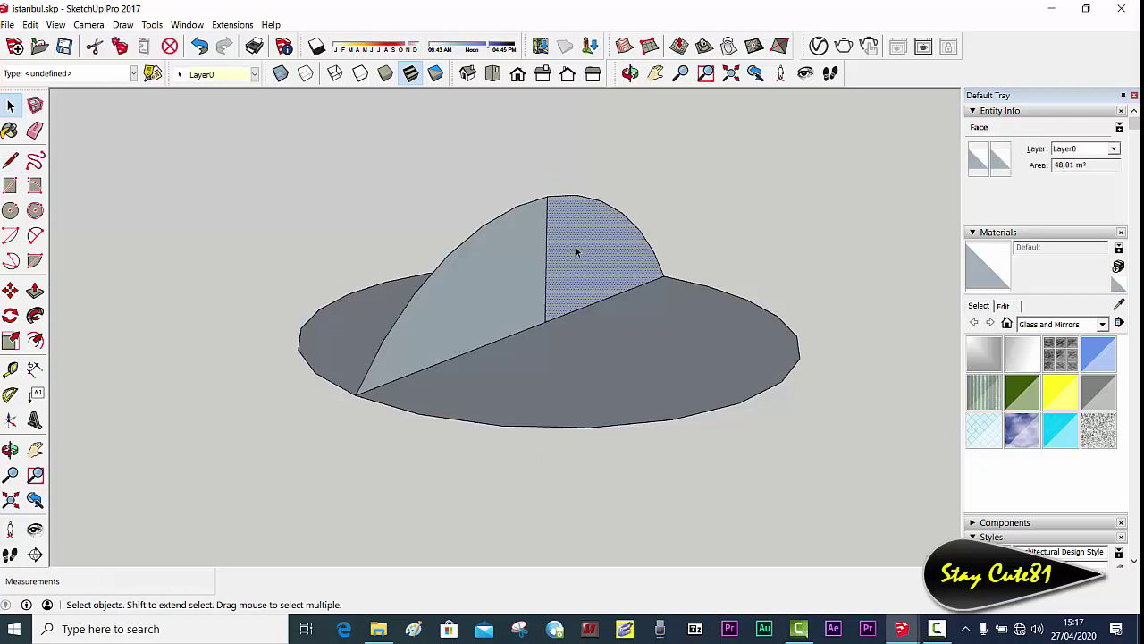
key(Delete)
middle_drag(685, 197, 646, 209)
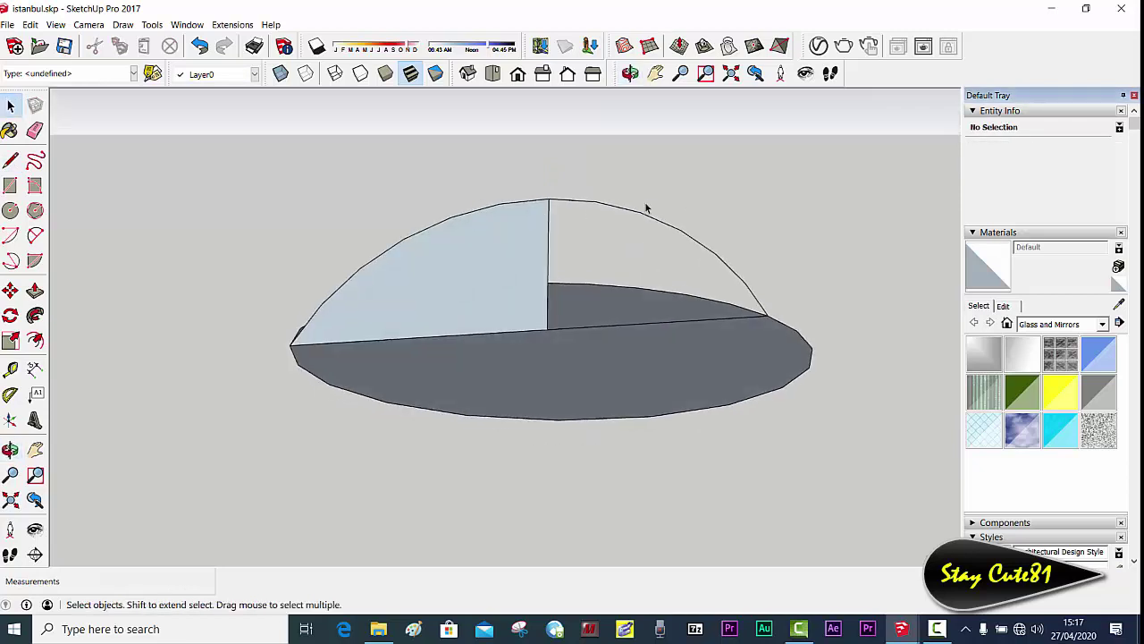
drag(637, 264, 635, 264)
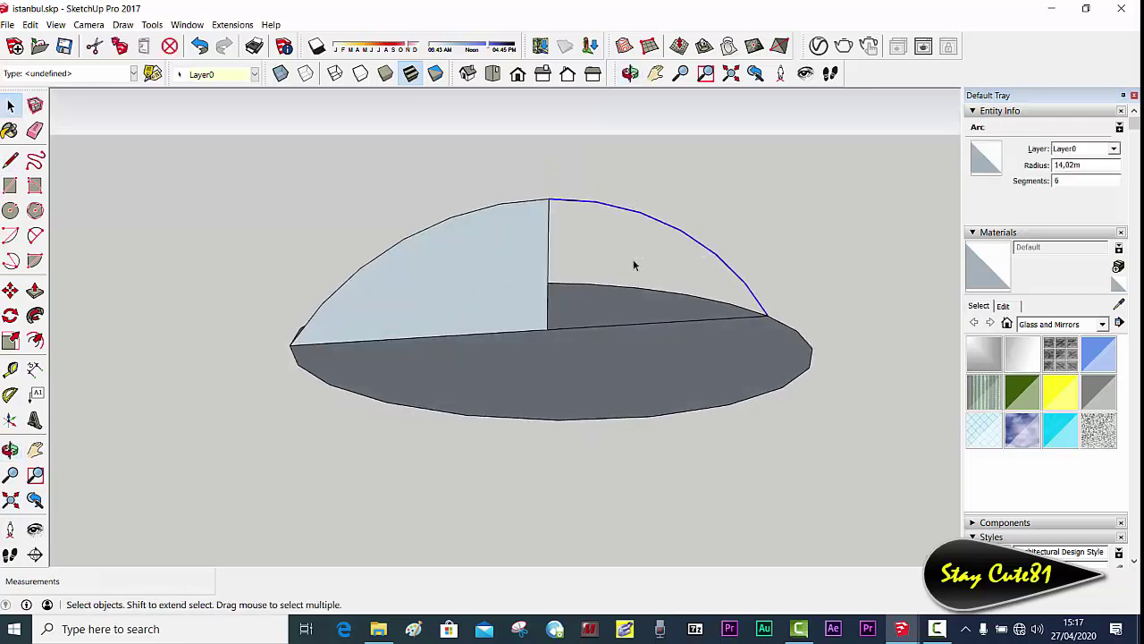
key(Delete)
middle_drag(650, 262, 557, 429)
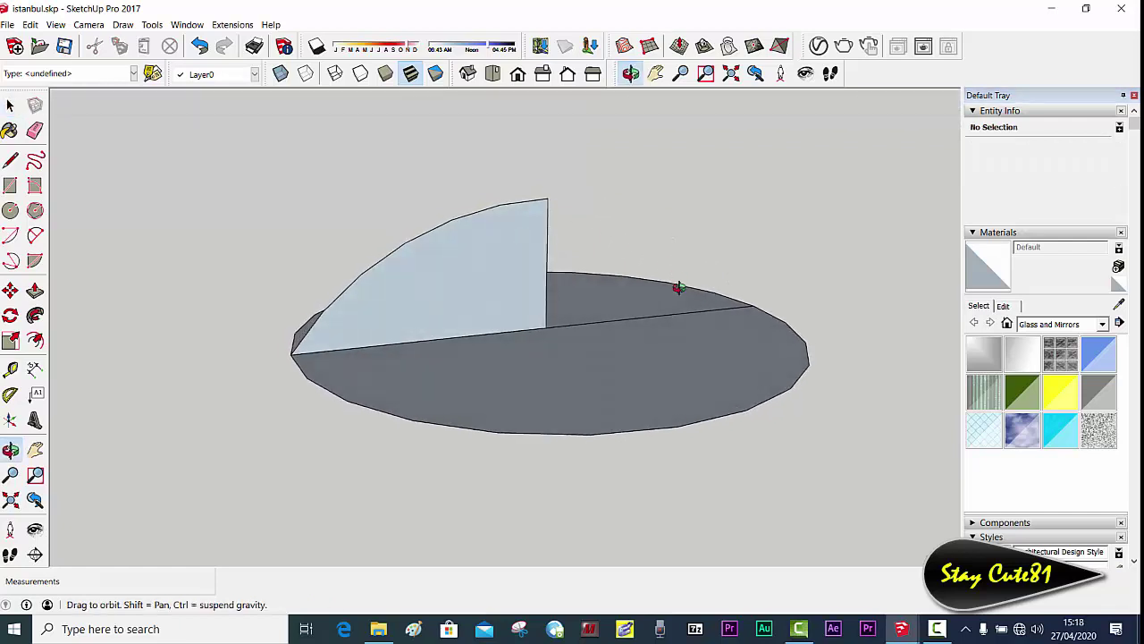
scroll(554, 431, down, 2)
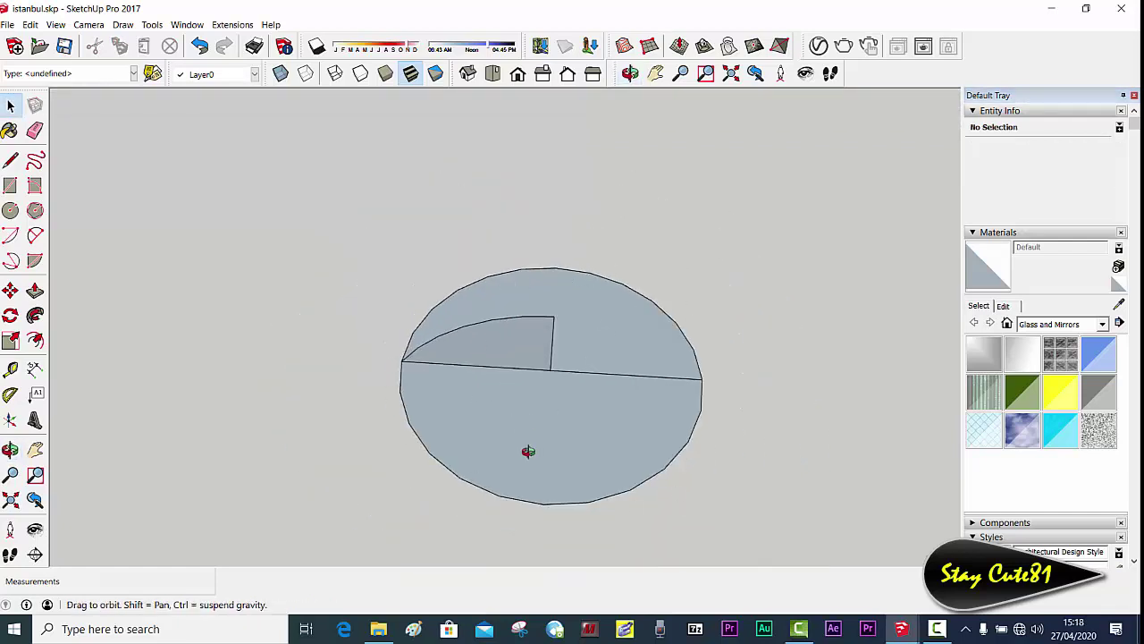
middle_drag(526, 452, 514, 499)
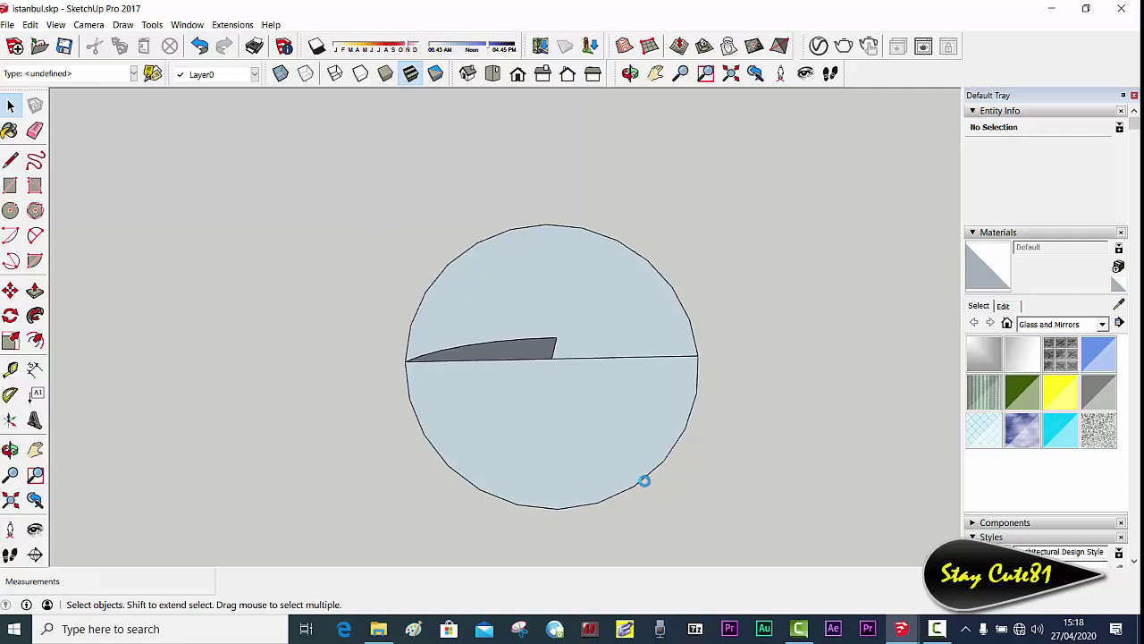
Step: Select the circle's 24 outer edges, excluding its faces, radius edge and sliver profile edges
click(650, 480)
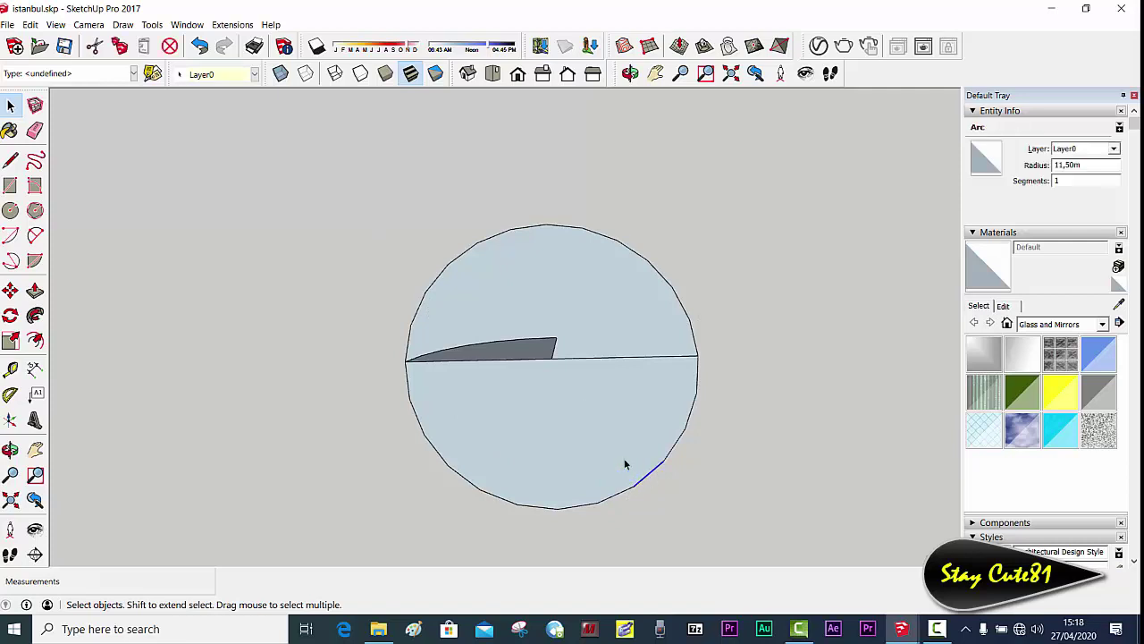
click(624, 462)
drag(358, 218, 781, 564)
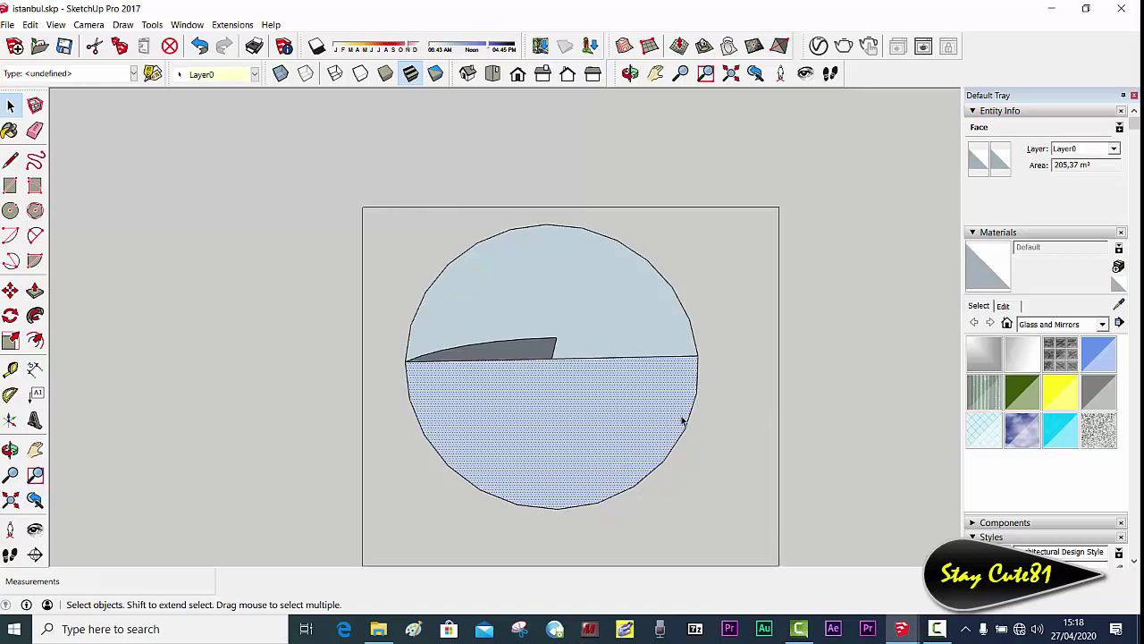
shift+click(666, 357)
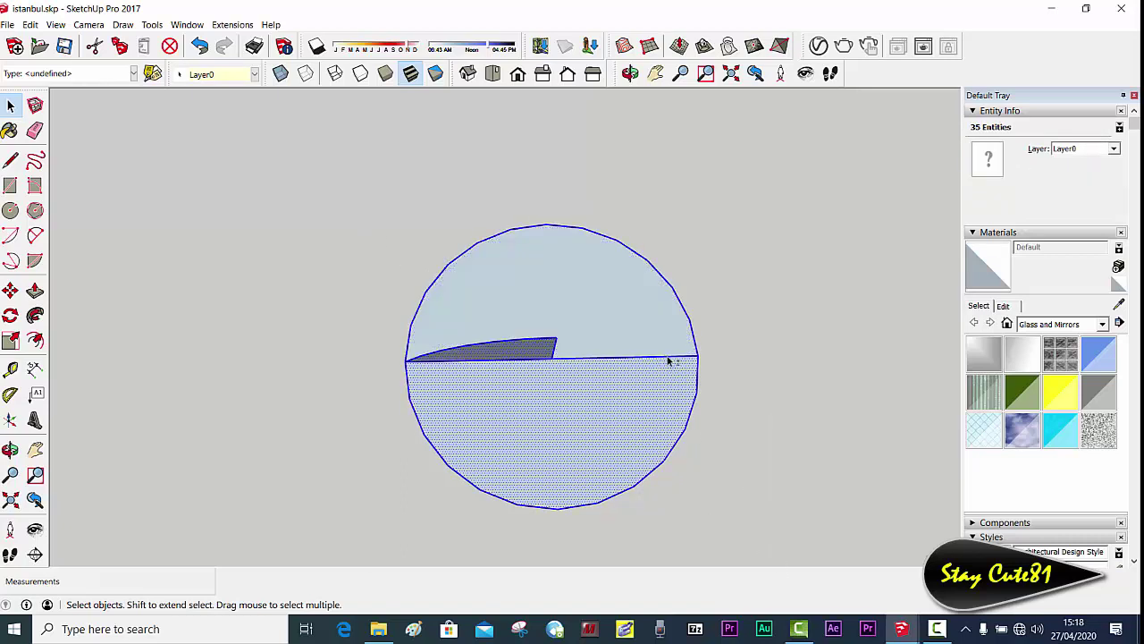
shift+click(562, 357)
shift+click(478, 357)
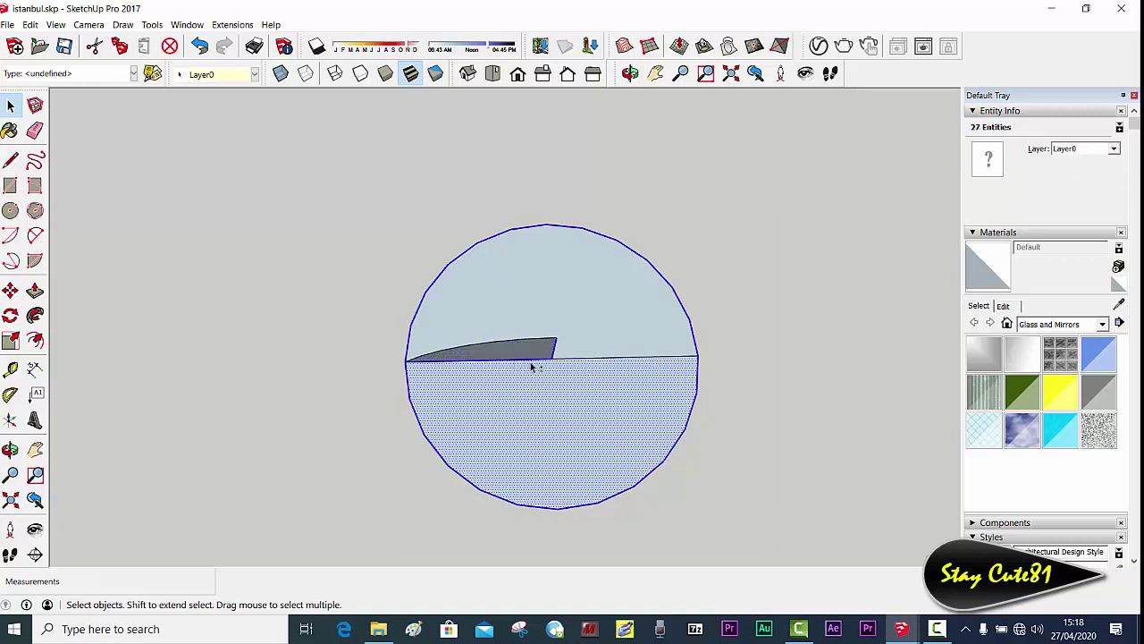
shift+click(531, 362)
shift+click(580, 416)
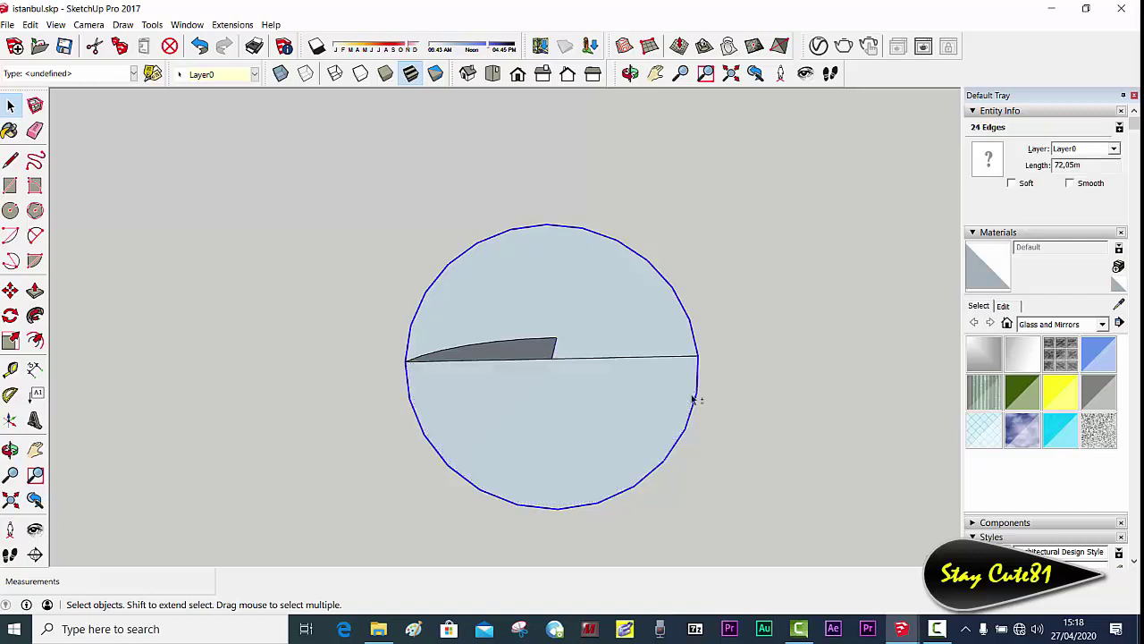
Step: Dismiss the context menu, clear the selection, and orbit to inspect the sliver profile
right_click(699, 391)
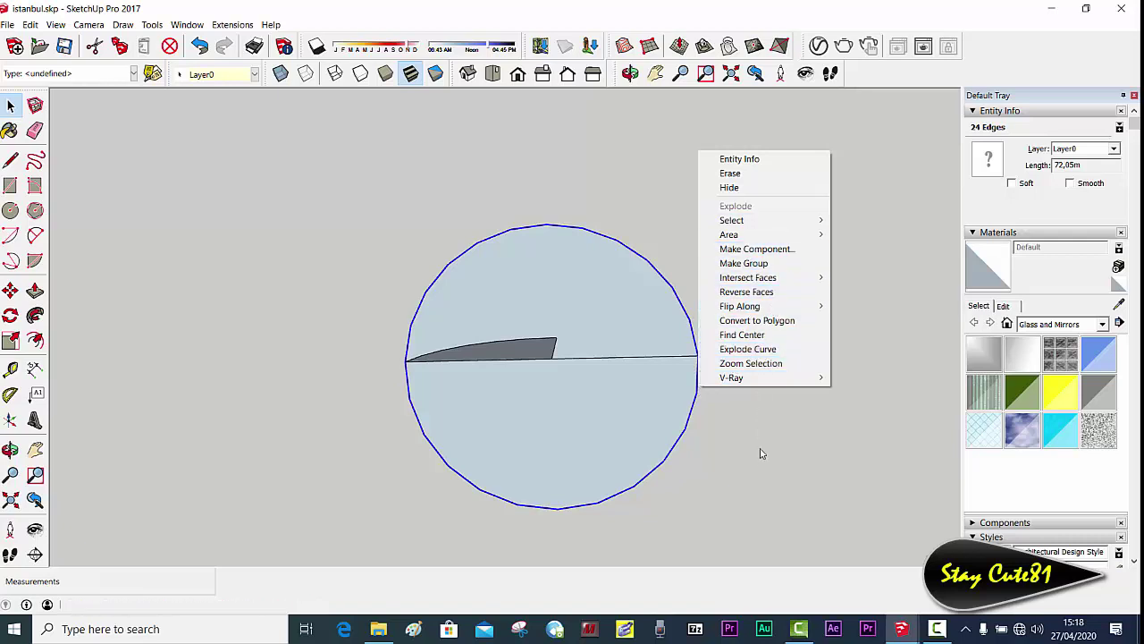
click(665, 278)
key(Escape)
middle_drag(562, 353, 543, 232)
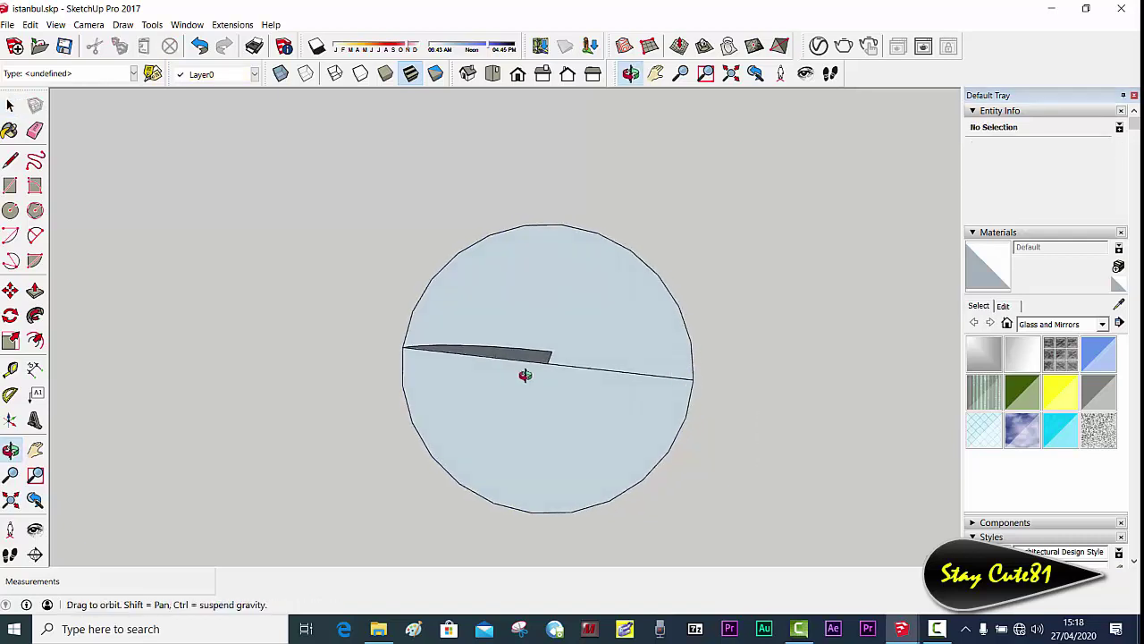
mouse_move(582, 360)
middle_down()
mouse_move(551, 371)
mouse_move(557, 260)
middle_up()
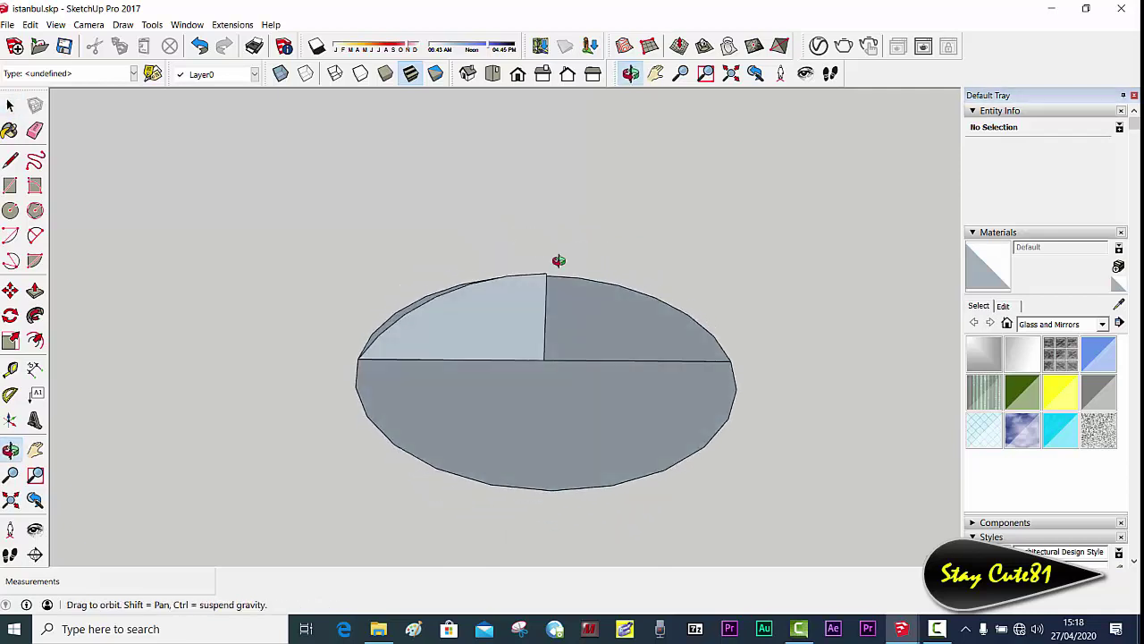
mouse_move(566, 358)
middle_down()
mouse_move(598, 460)
mouse_move(527, 433)
middle_up()
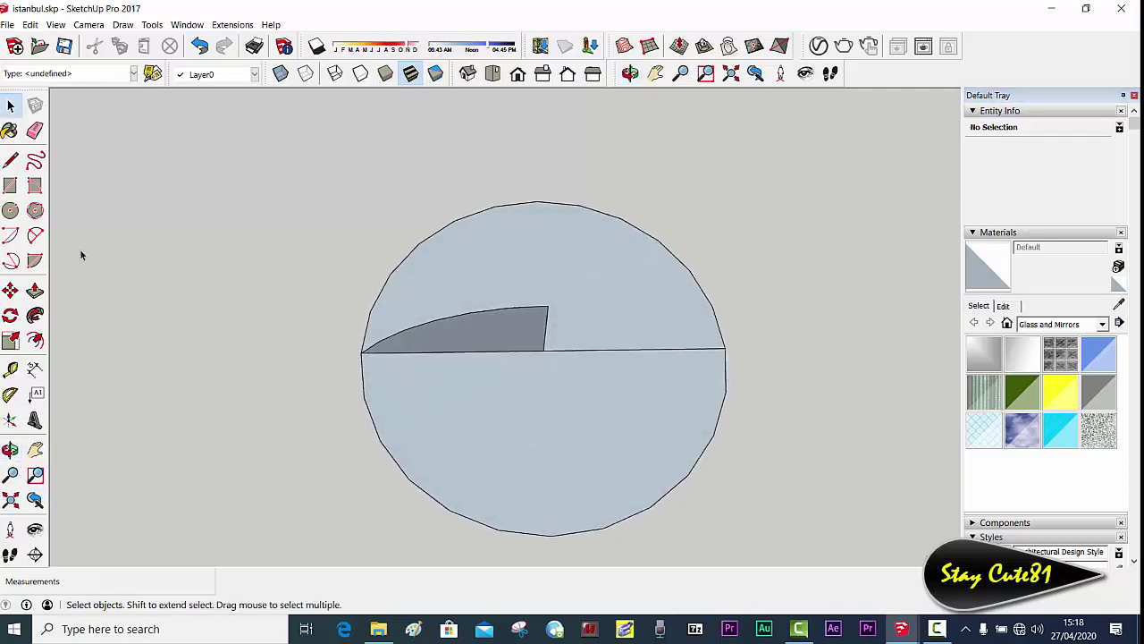
Step: Copy the 11.50 m radius line to open space right of the circle
click(643, 350)
key(m)
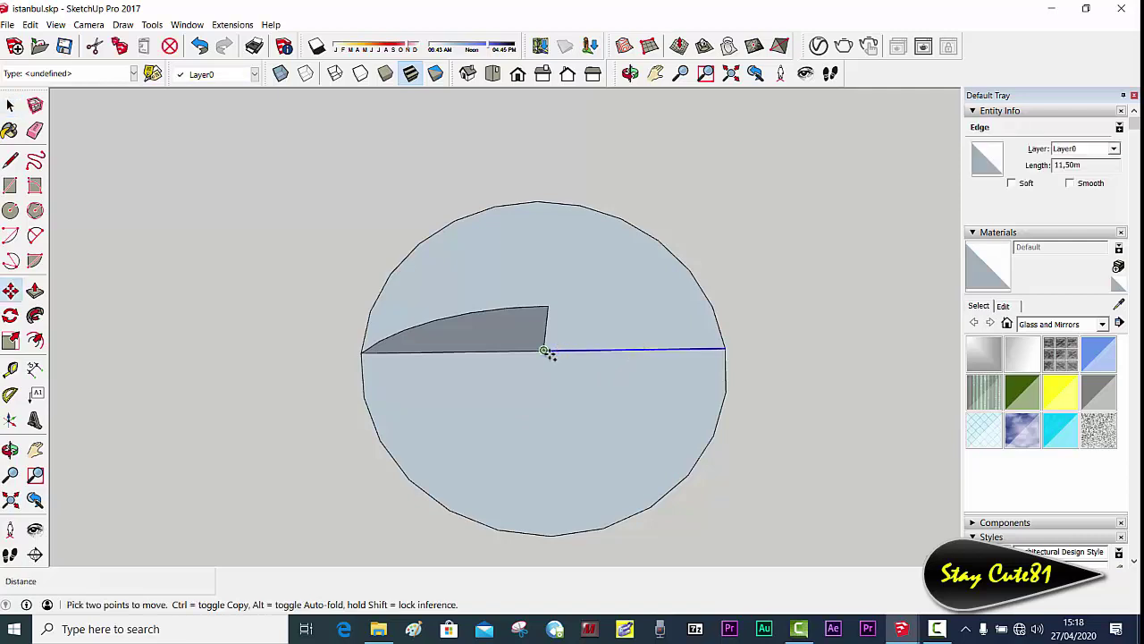
click(544, 352)
scroll(547, 358, down, 3)
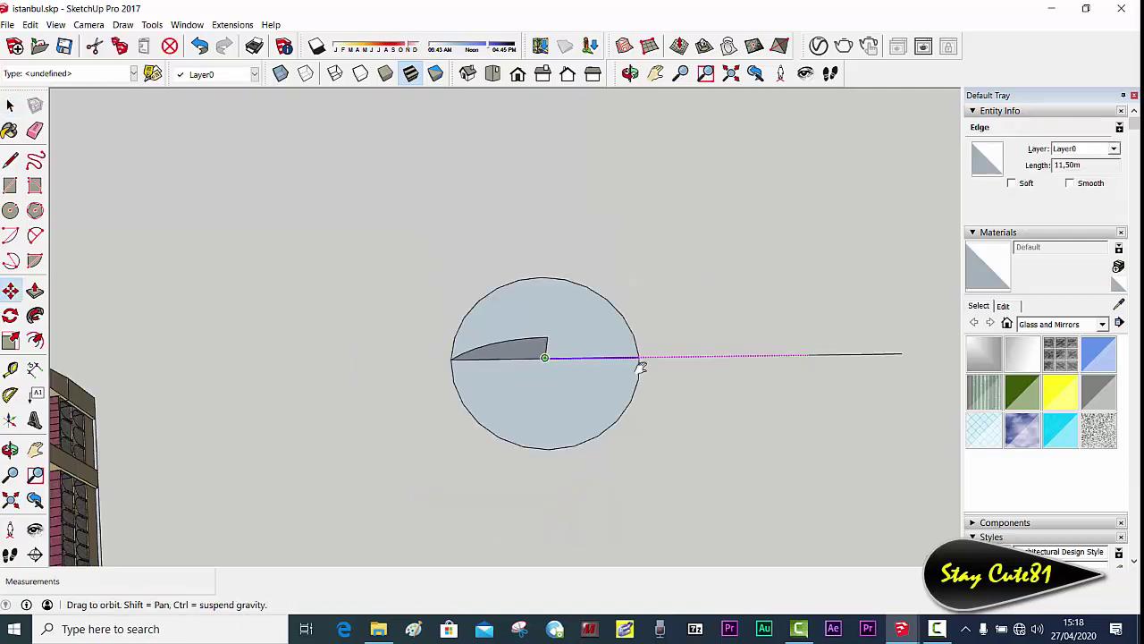
shift+middle_drag(715, 357, 727, 348)
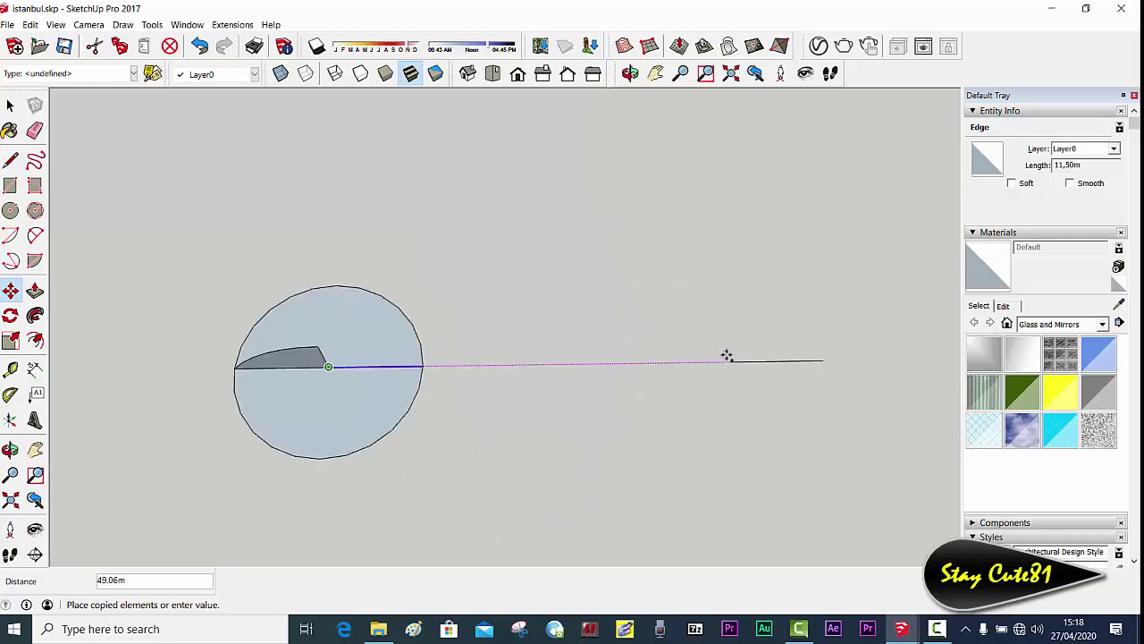
click(662, 362)
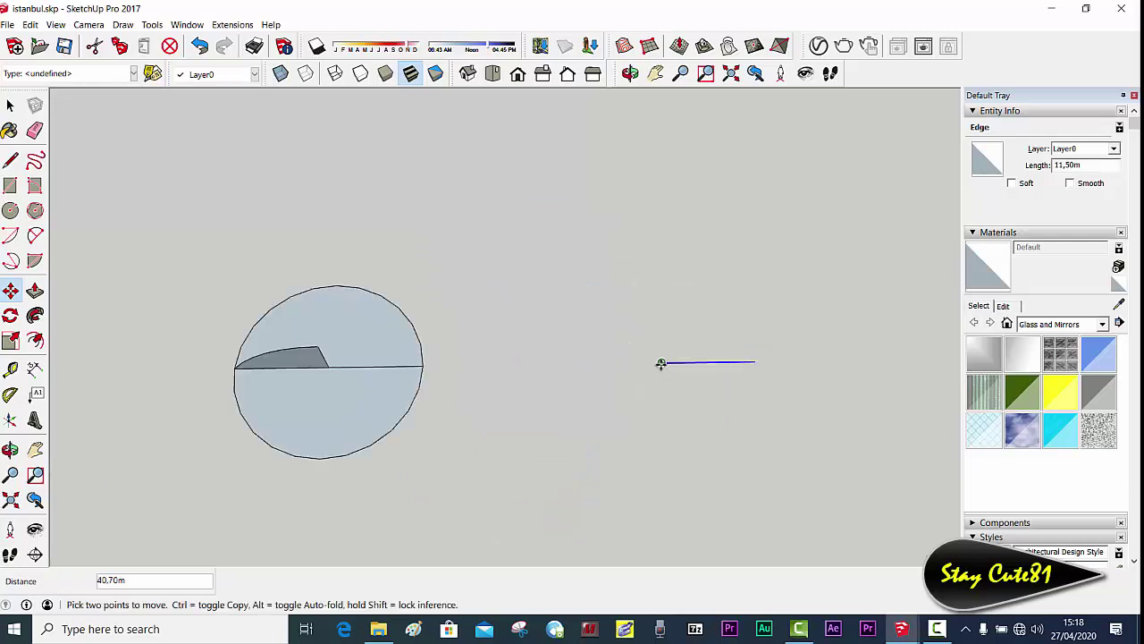
Step: Draw an 11.50 m-radius circle centred on the copied line's left end, then delete the line
key(space)
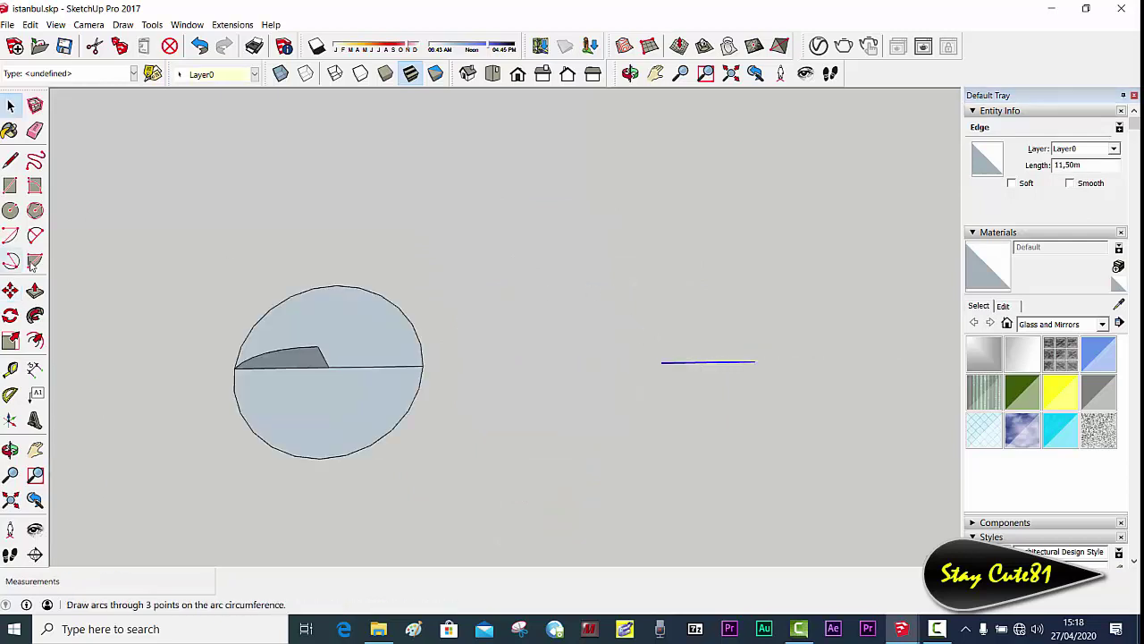
click(11, 210)
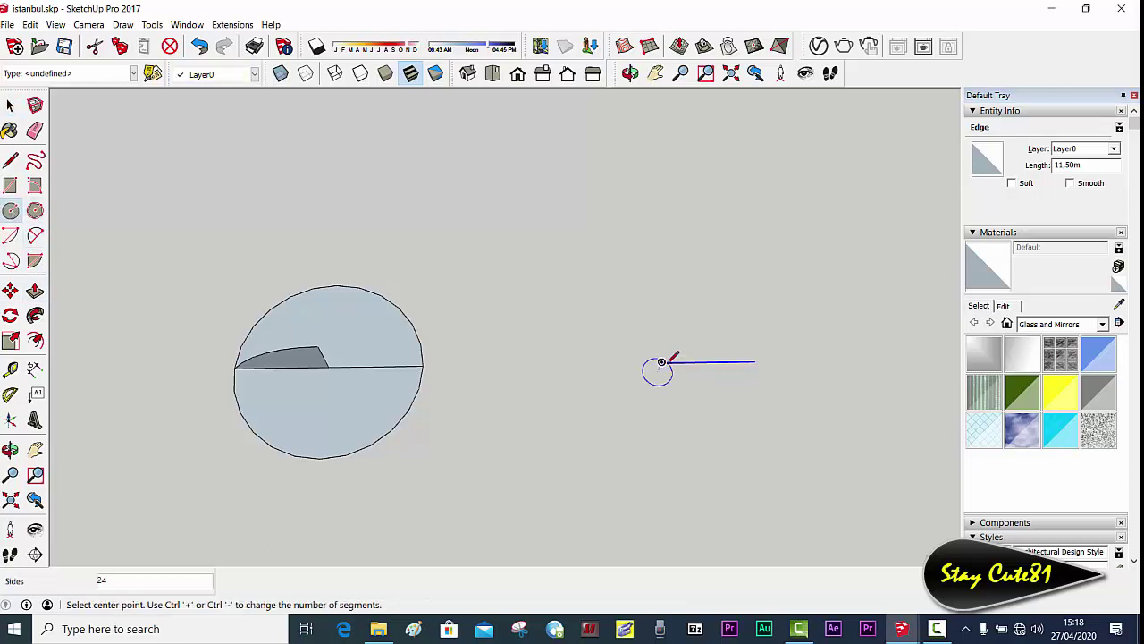
click(661, 362)
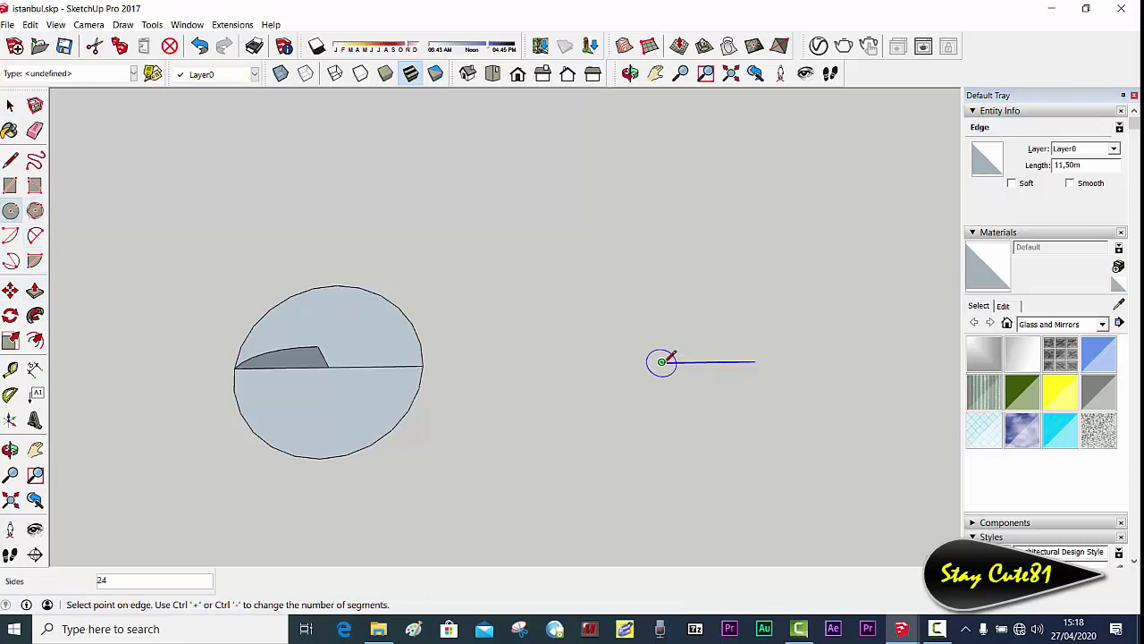
click(756, 360)
key(space)
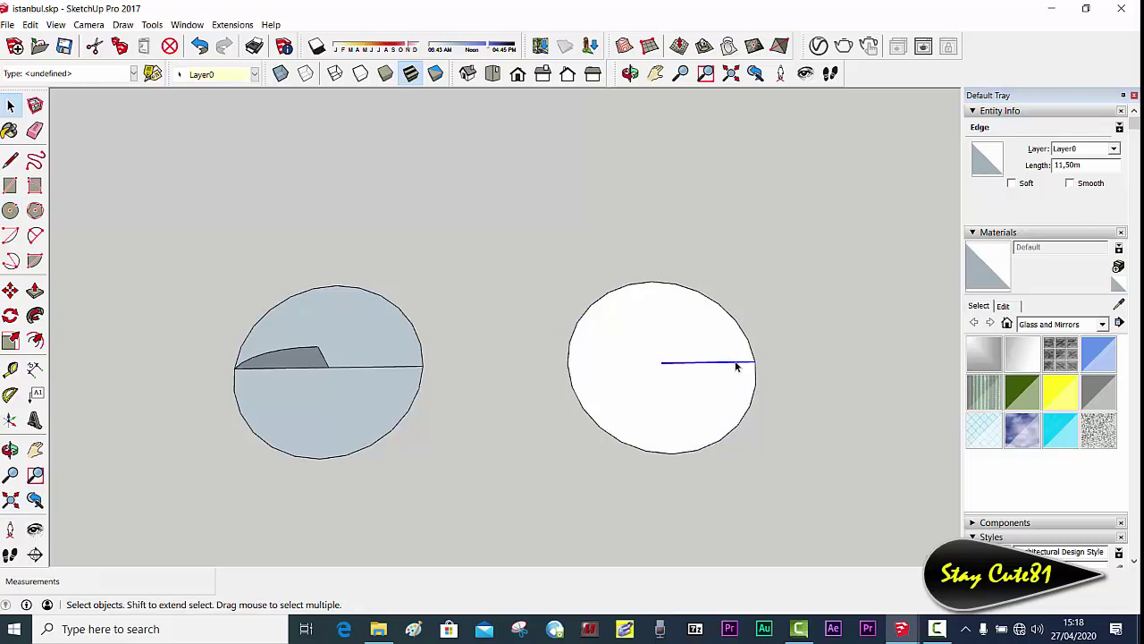
key(Delete)
Step: Divide the new circle's outline into 100 edges
click(747, 335)
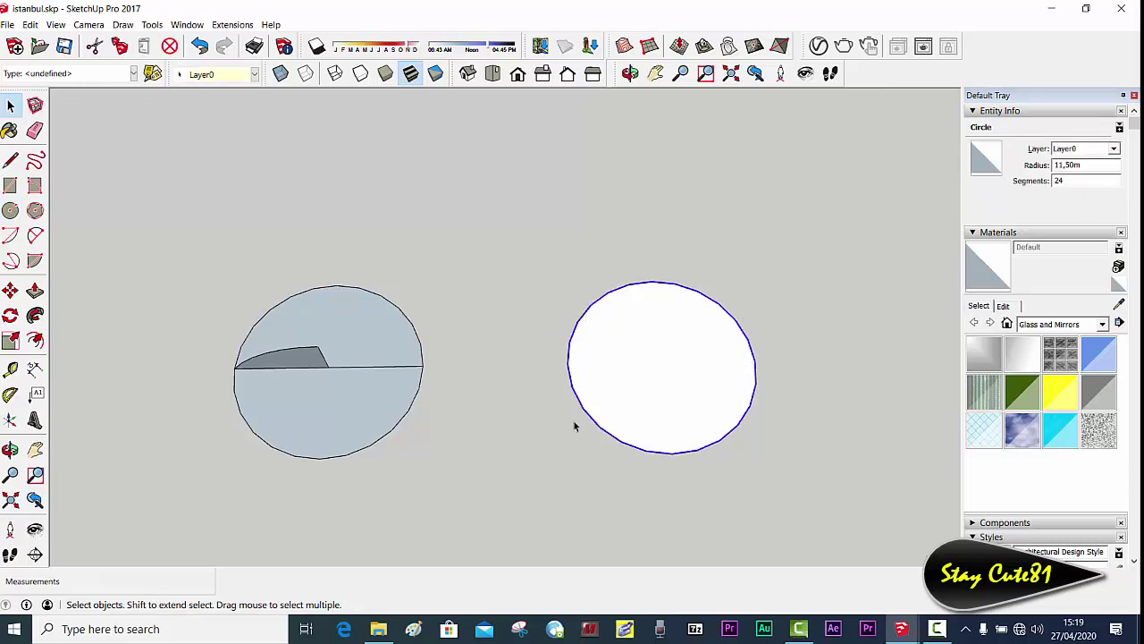
click(414, 402)
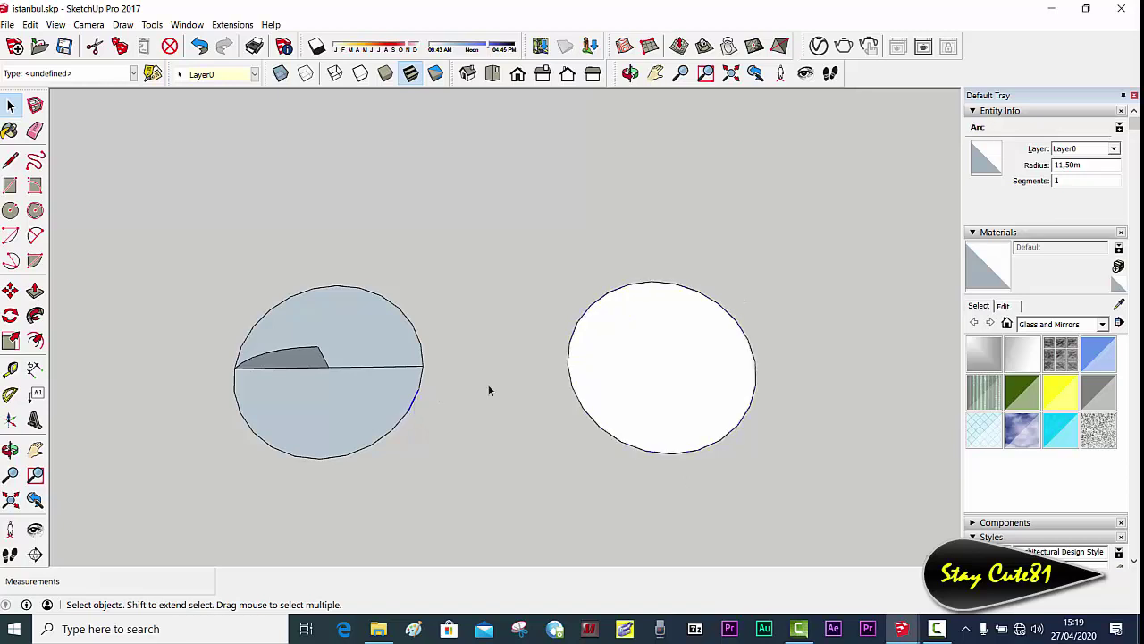
click(754, 358)
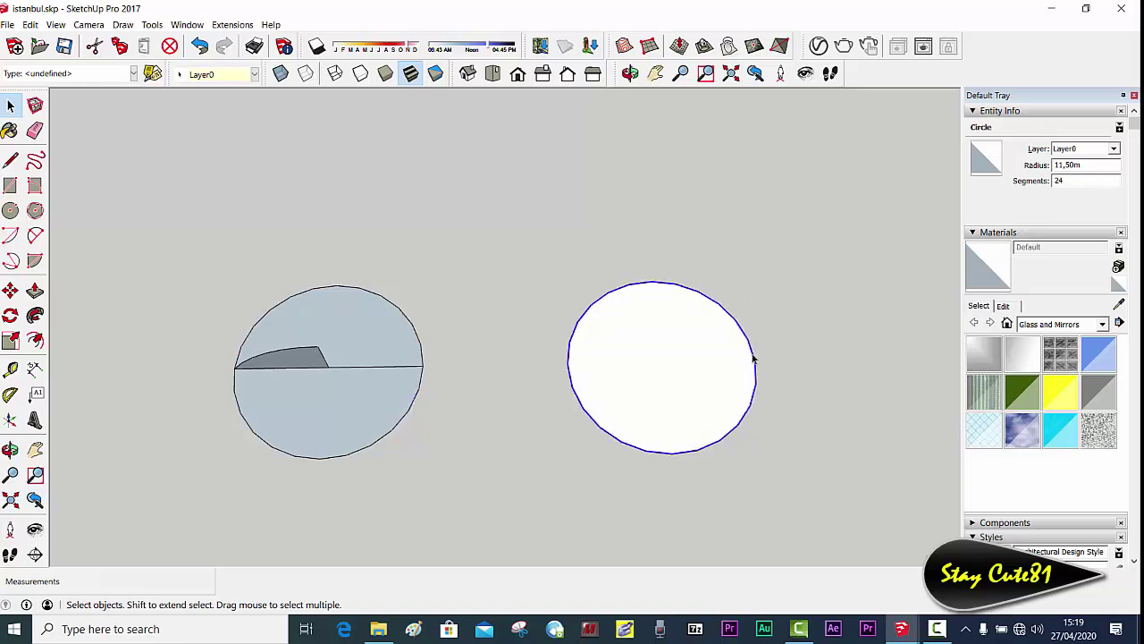
right_click(753, 358)
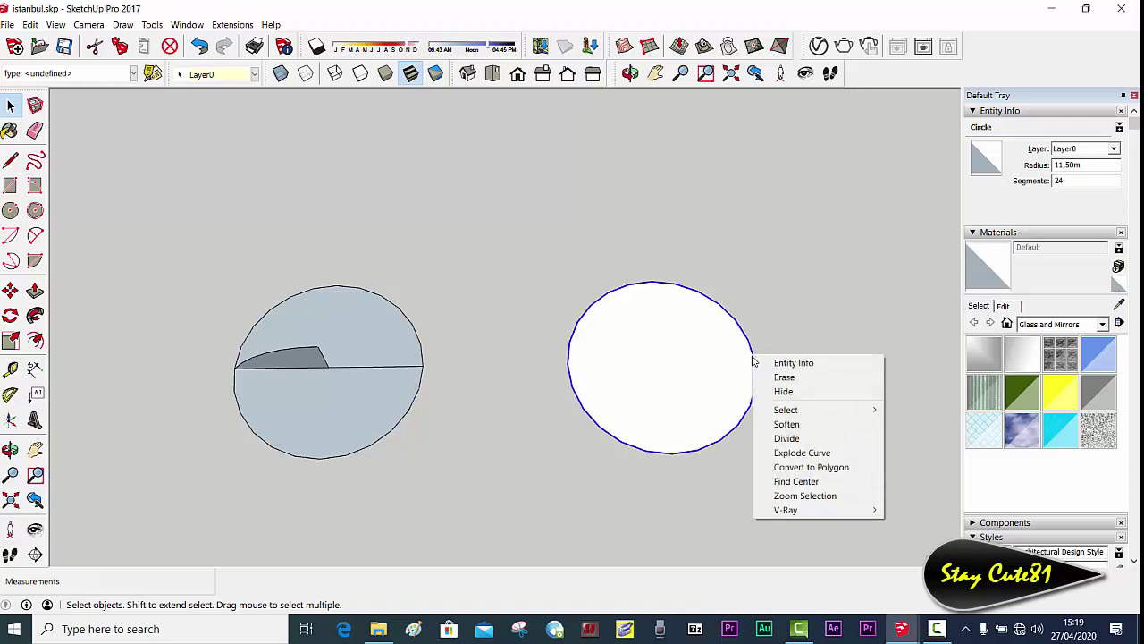
click(807, 438)
text(100)
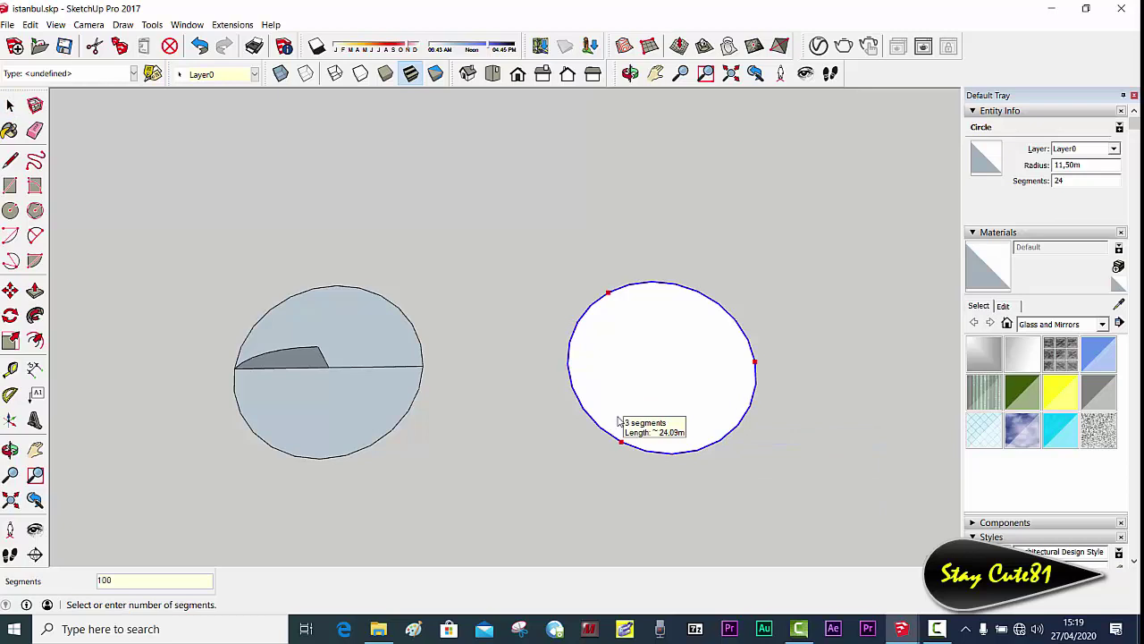
key(Return)
key(space)
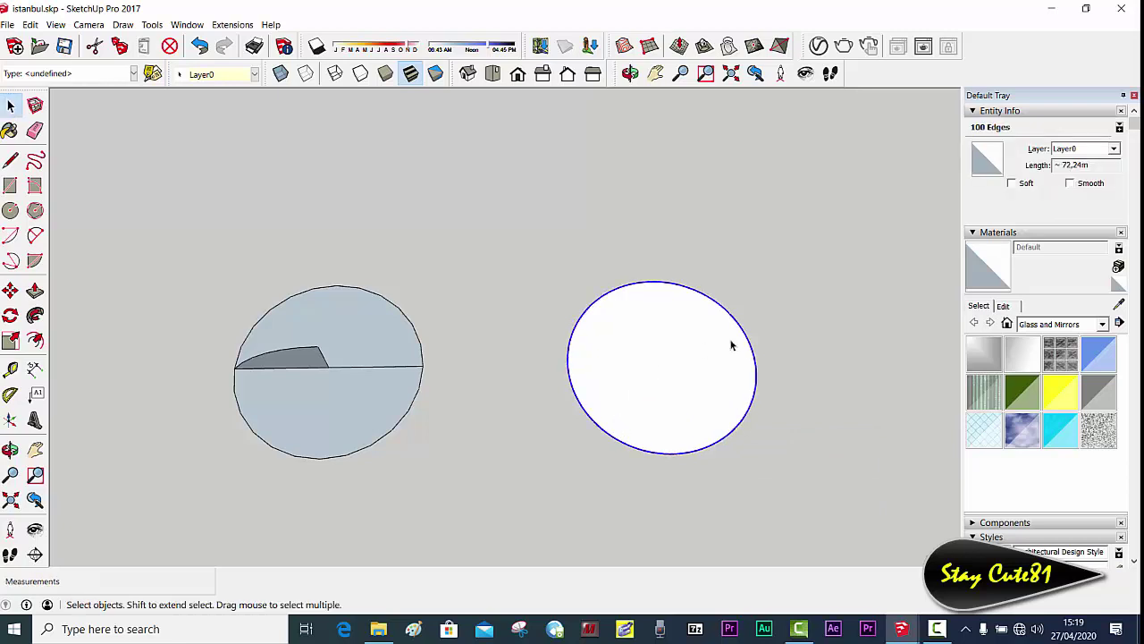
mouse_move(733, 345)
middle_down()
mouse_move(740, 404)
mouse_move(736, 394)
middle_up()
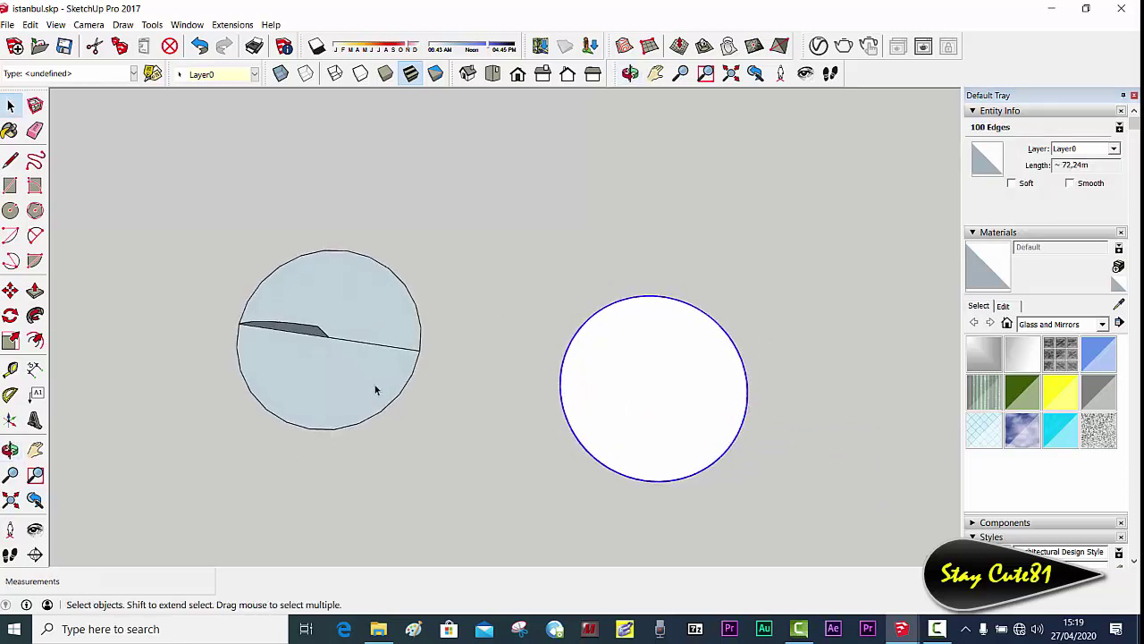
scroll(375, 386, up, 3)
mouse_move(384, 383)
middle_down()
mouse_move(439, 339)
mouse_move(456, 150)
mouse_move(473, 173)
mouse_move(474, 117)
mouse_move(413, 214)
mouse_move(457, 239)
mouse_move(543, 223)
mouse_move(365, 249)
middle_up()
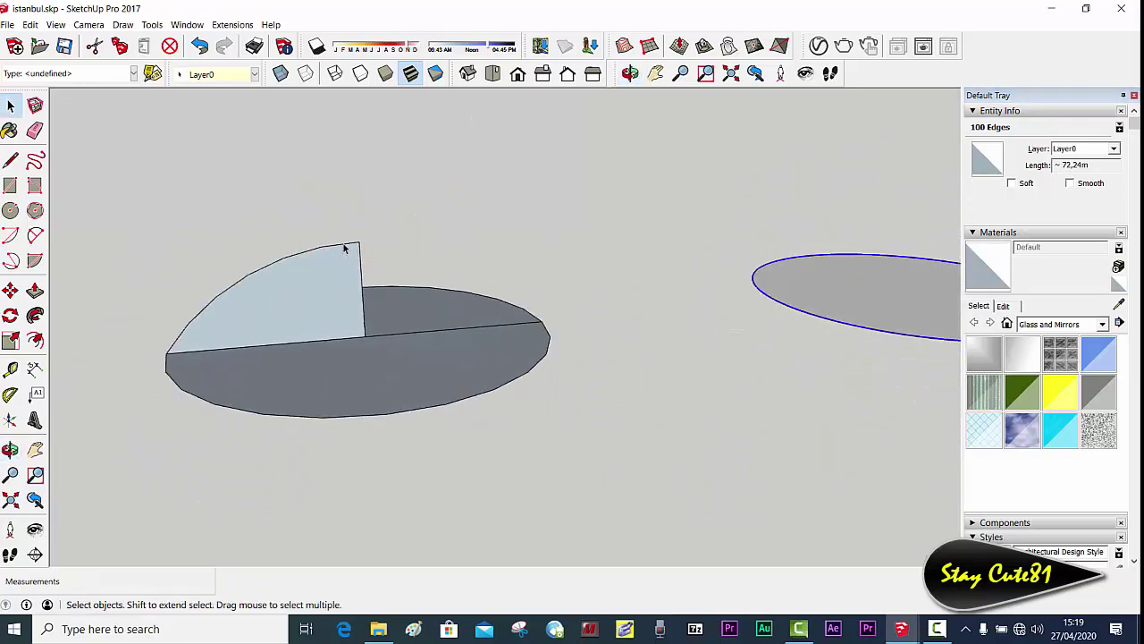
Step: Divide the profile's quarter arc into 100 edges
click(344, 245)
mouse_move(620, 306)
middle_down()
mouse_move(587, 348)
mouse_move(419, 296)
middle_up()
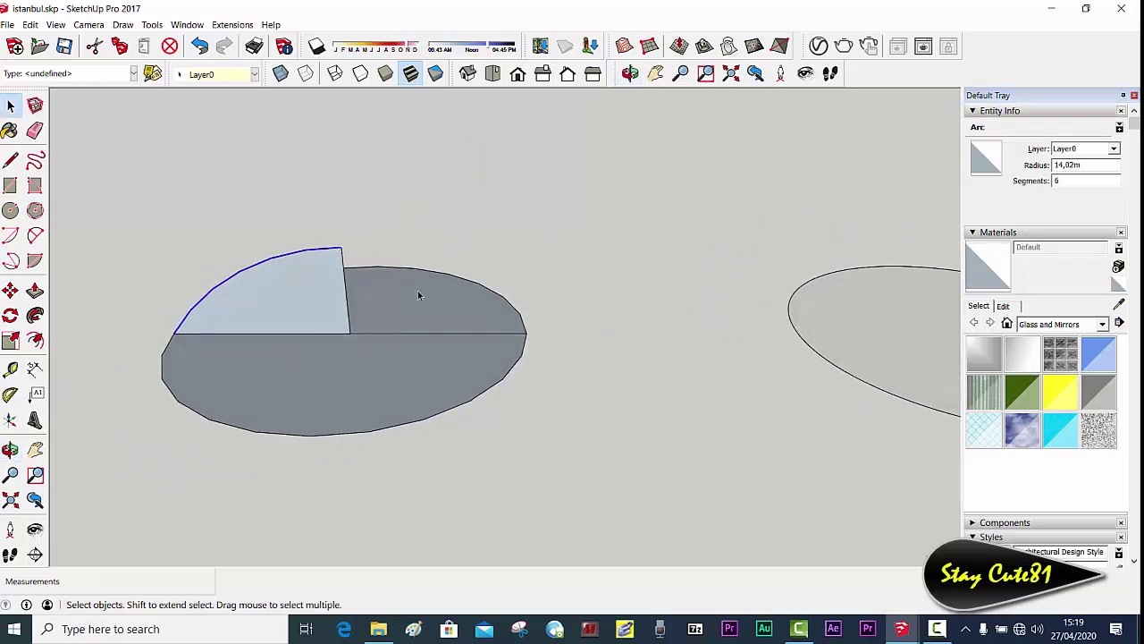
right_click(338, 253)
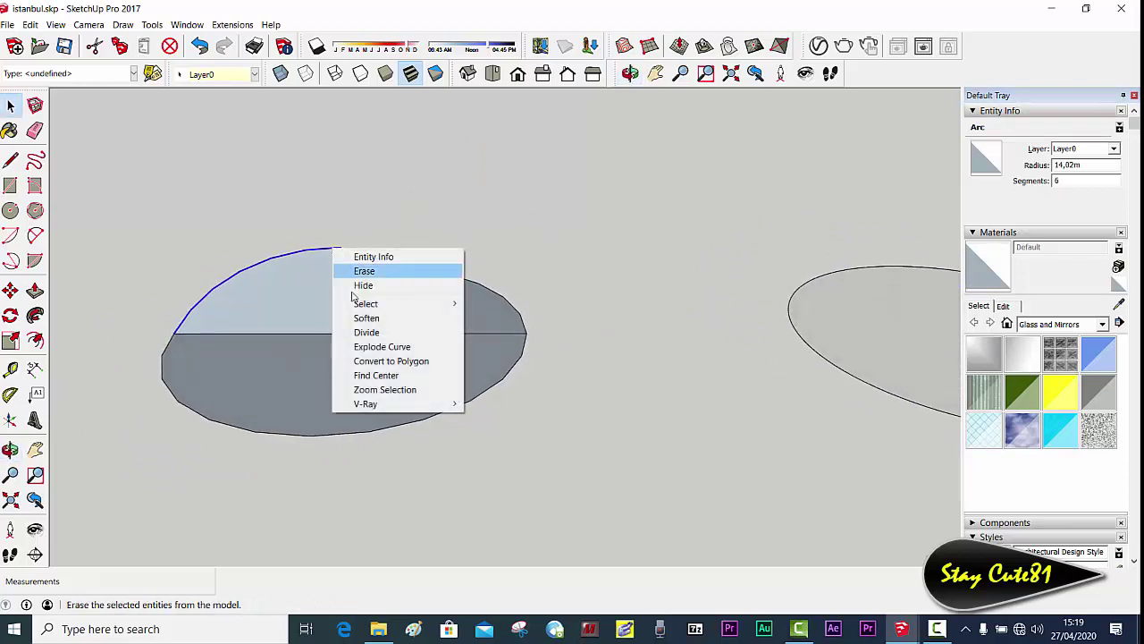
click(373, 332)
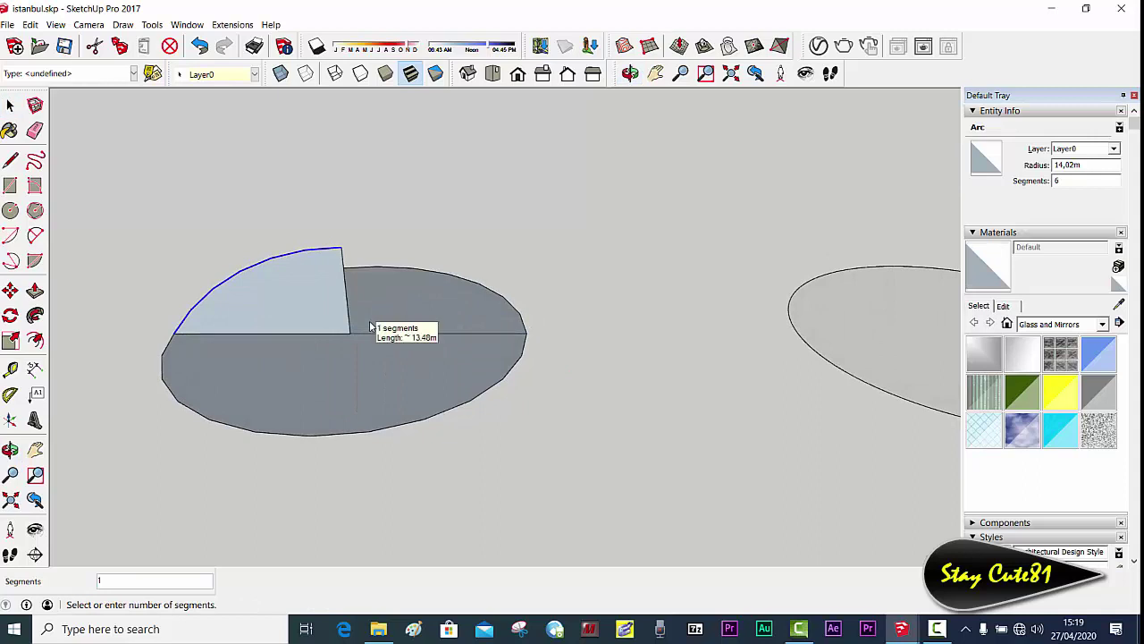
key(Return)
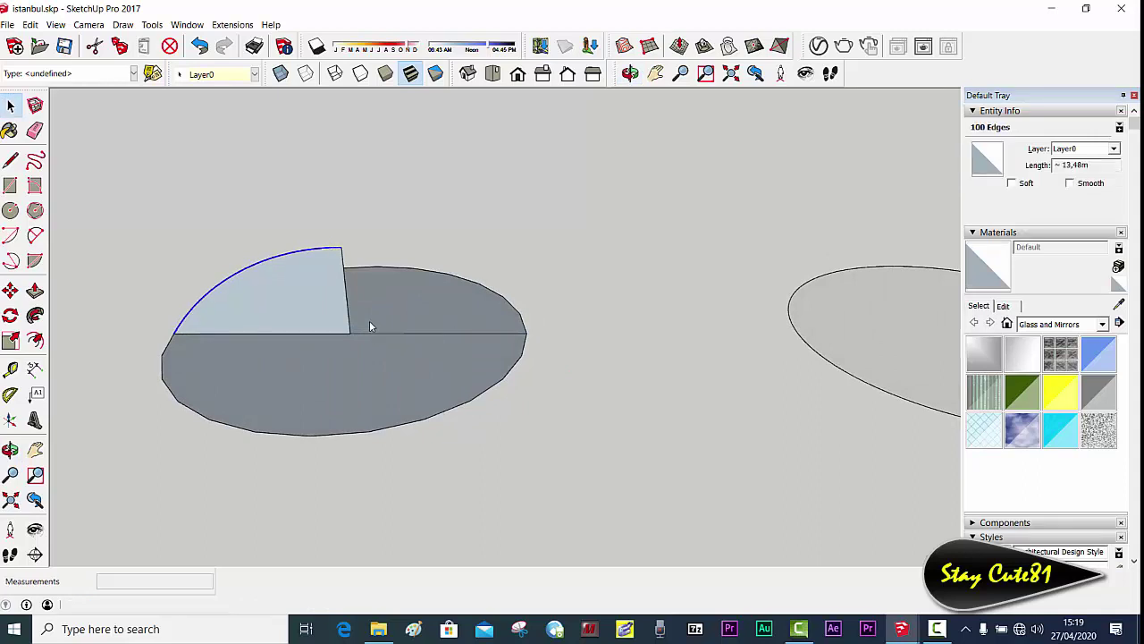
Step: Box-select the quarter-arc profile face and its edges with the Move tool ready
middle_drag(278, 211, 312, 158)
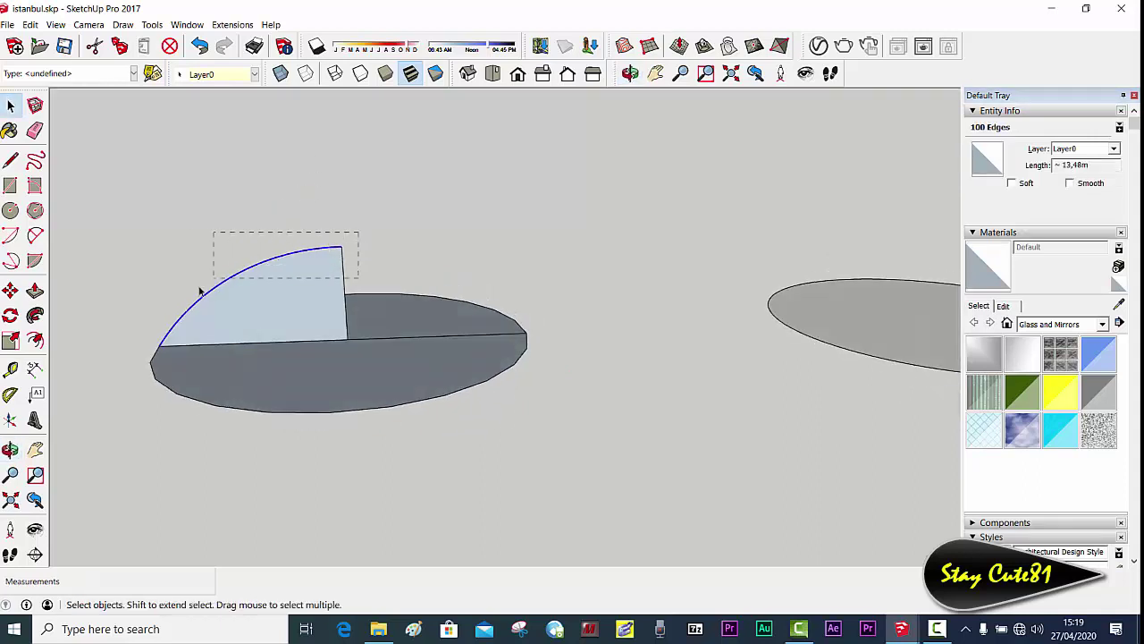
drag(337, 229, 349, 230)
key(m)
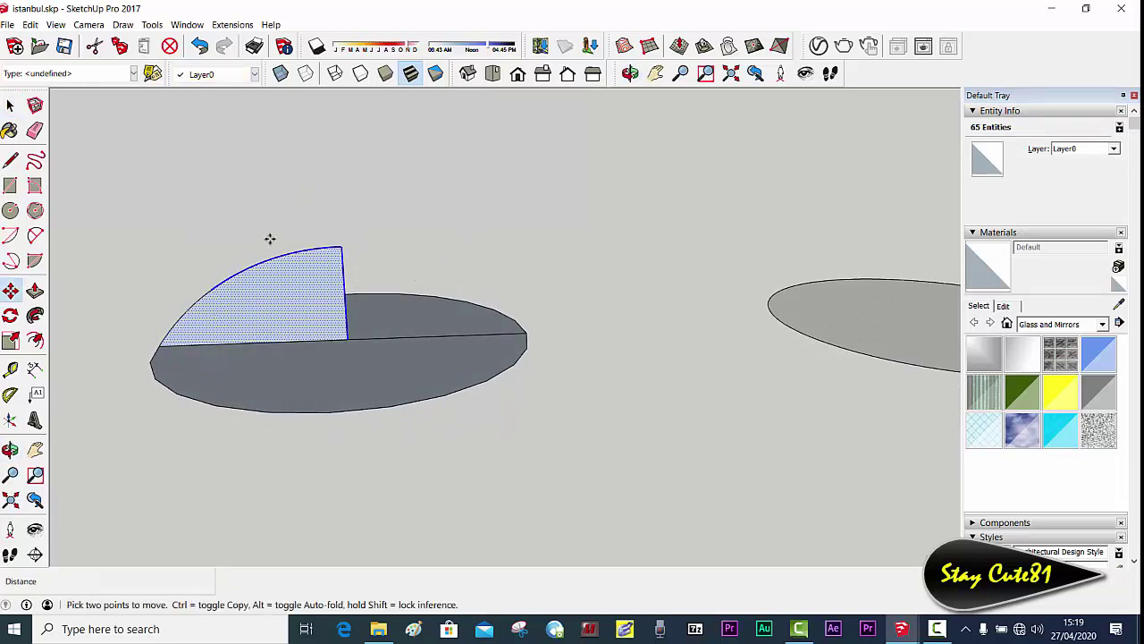
Step: Start moving the profile face from its lower-left corner, then cancel the move
key(space)
mouse_move(254, 256)
middle_down()
mouse_move(414, 227)
mouse_move(396, 176)
mouse_move(331, 168)
mouse_move(192, 261)
middle_up()
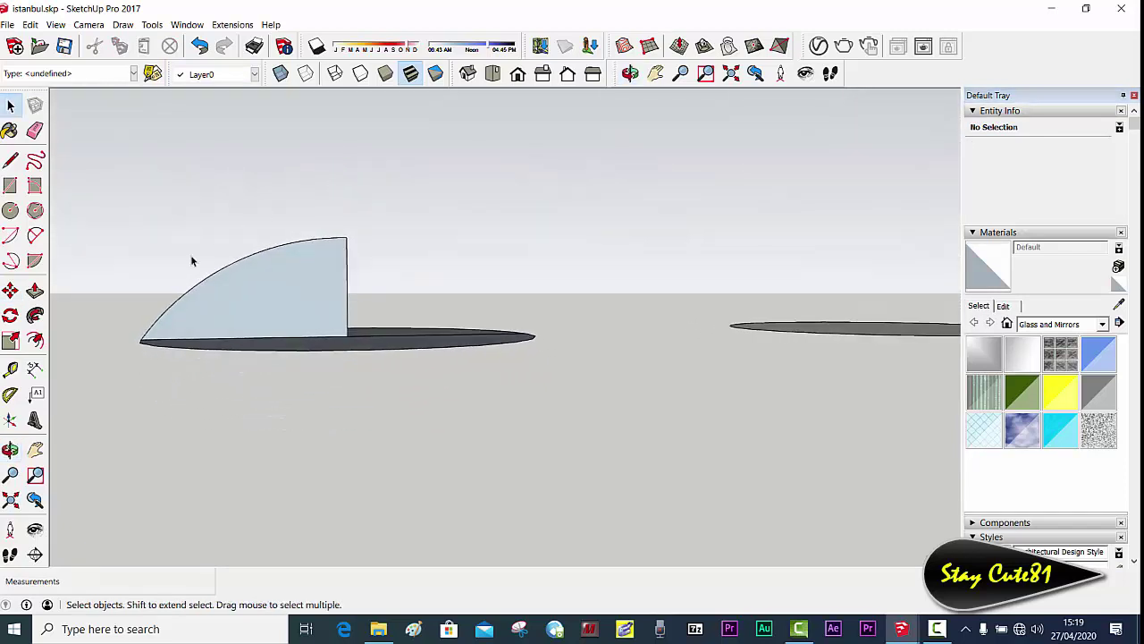
click(274, 287)
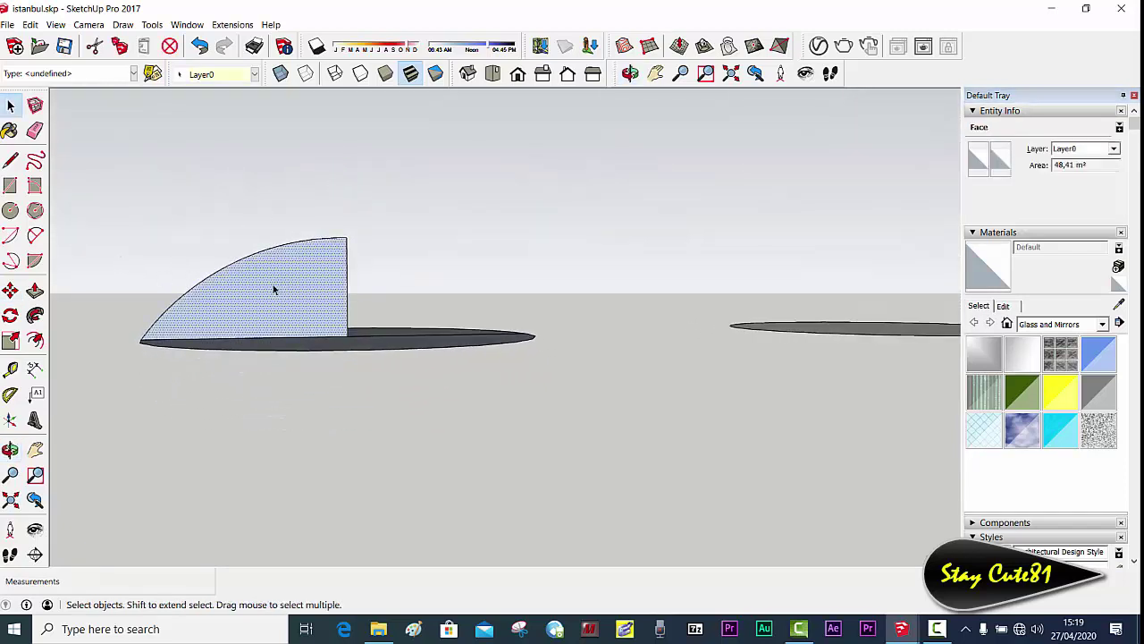
key(m)
click(142, 337)
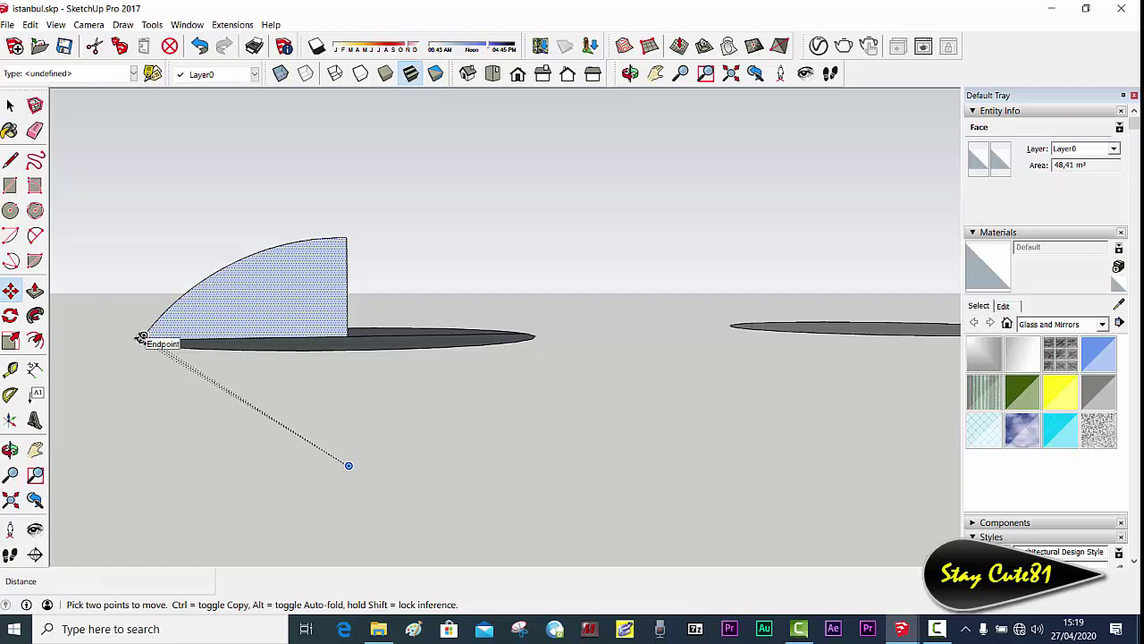
mouse_move(348, 465)
middle_down()
mouse_move(167, 427)
mouse_move(143, 395)
mouse_move(365, 468)
middle_up()
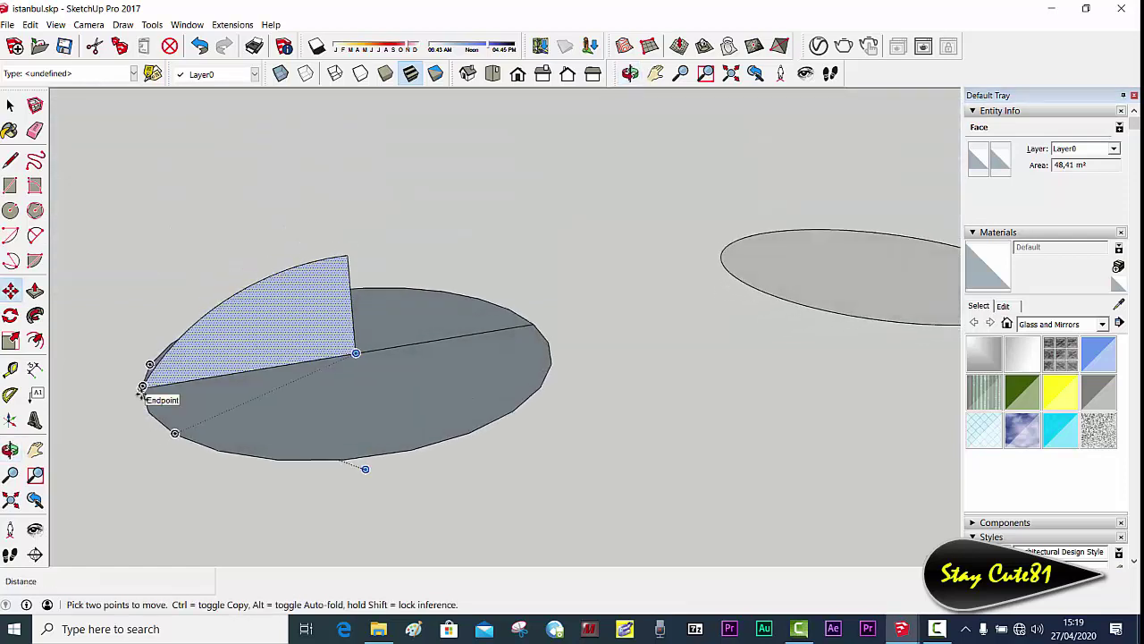
key(Escape)
scroll(148, 392, up, 3)
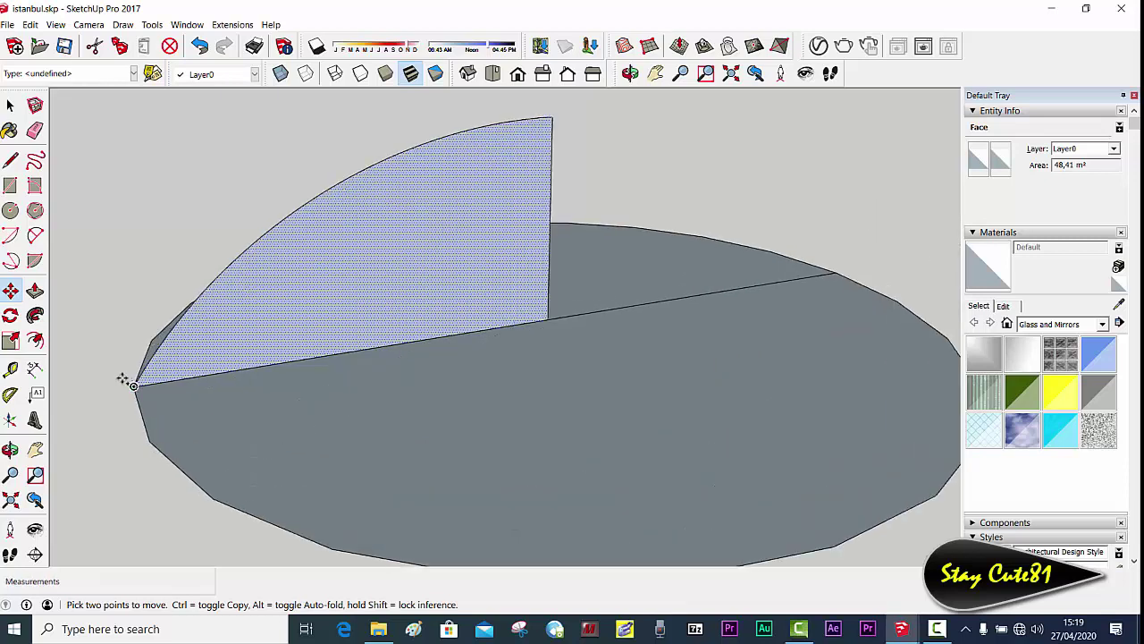
scroll(132, 387, up, 1)
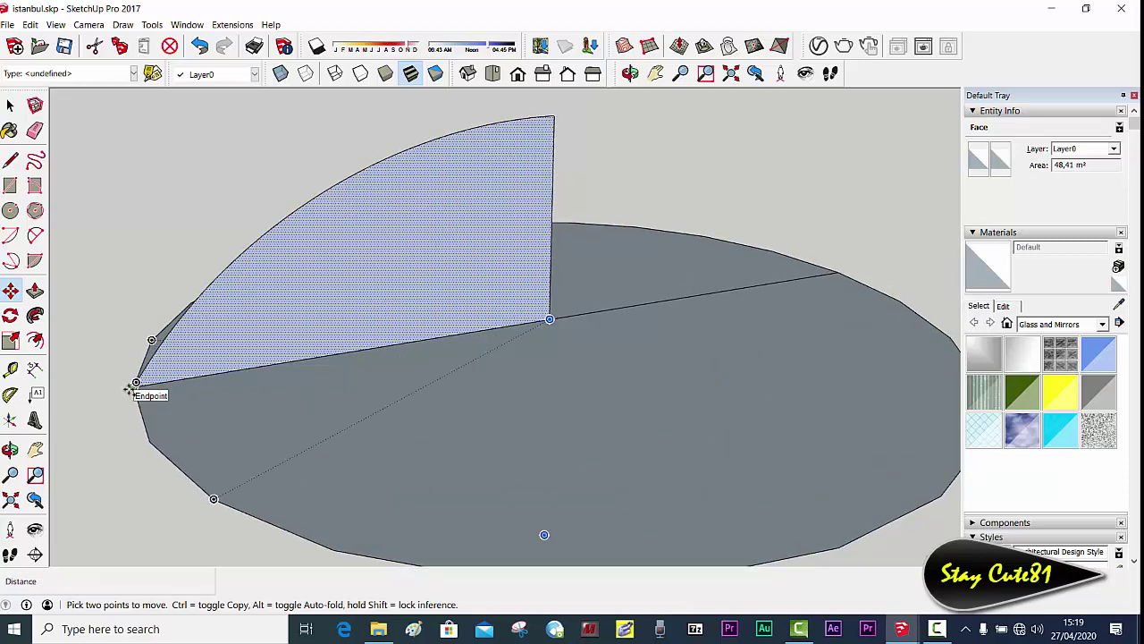
middle_drag(134, 389, 222, 409)
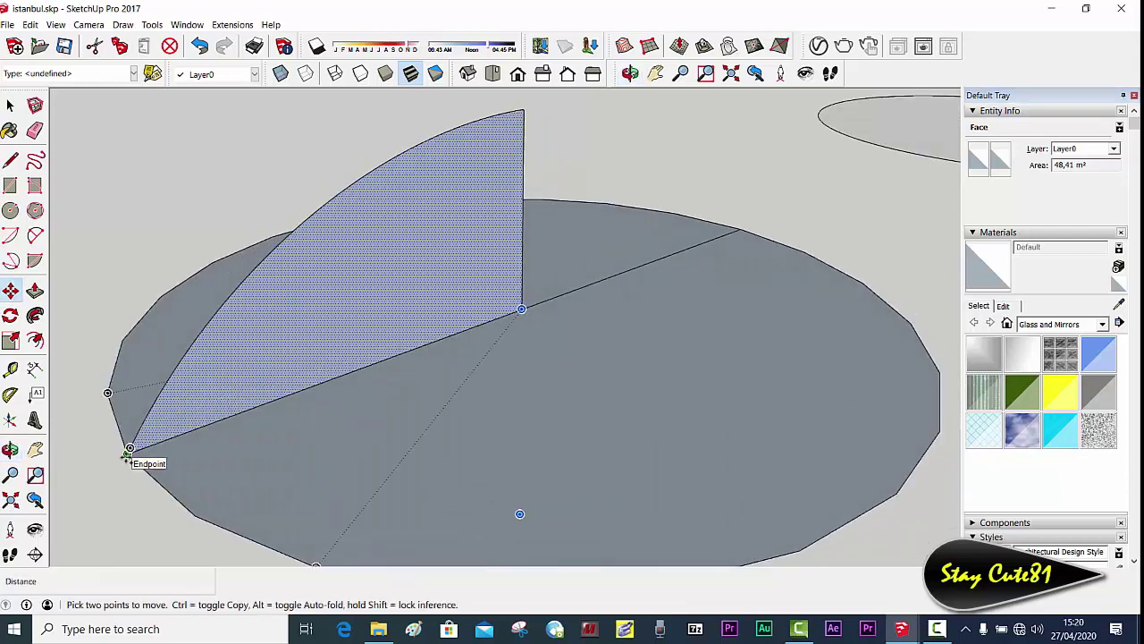
Step: Copy the profile face with Ctrl onto the far ellipse's edge
key(ctrl)
click(130, 450)
scroll(179, 473, down, 1)
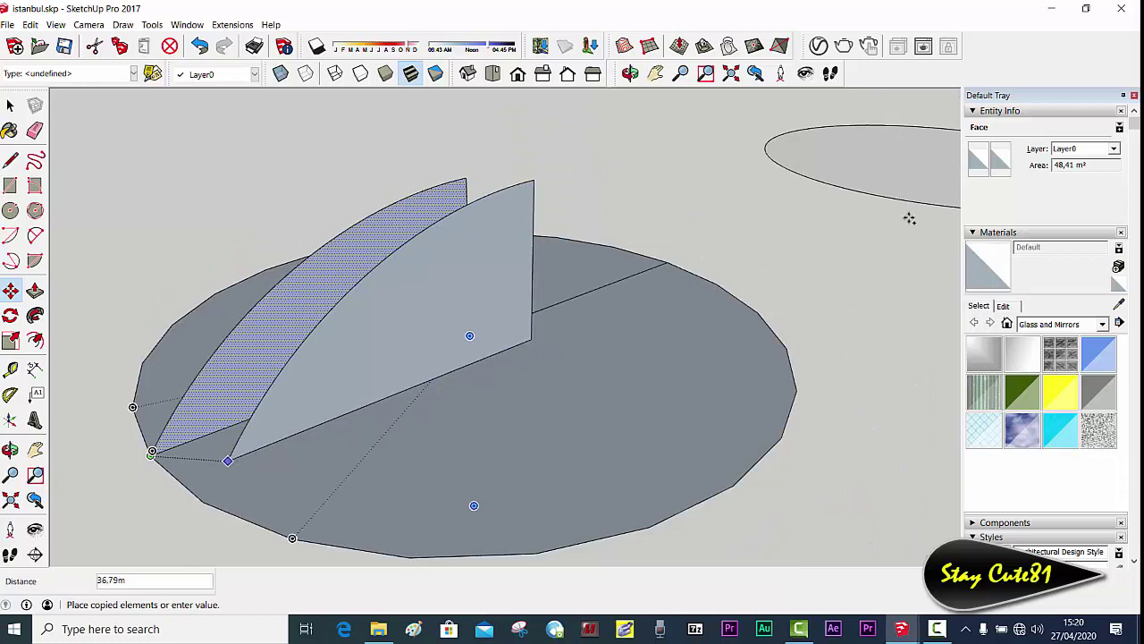
scroll(849, 215, down, 2)
mouse_move(817, 256)
middle_down()
mouse_move(631, 350)
mouse_move(614, 327)
middle_up()
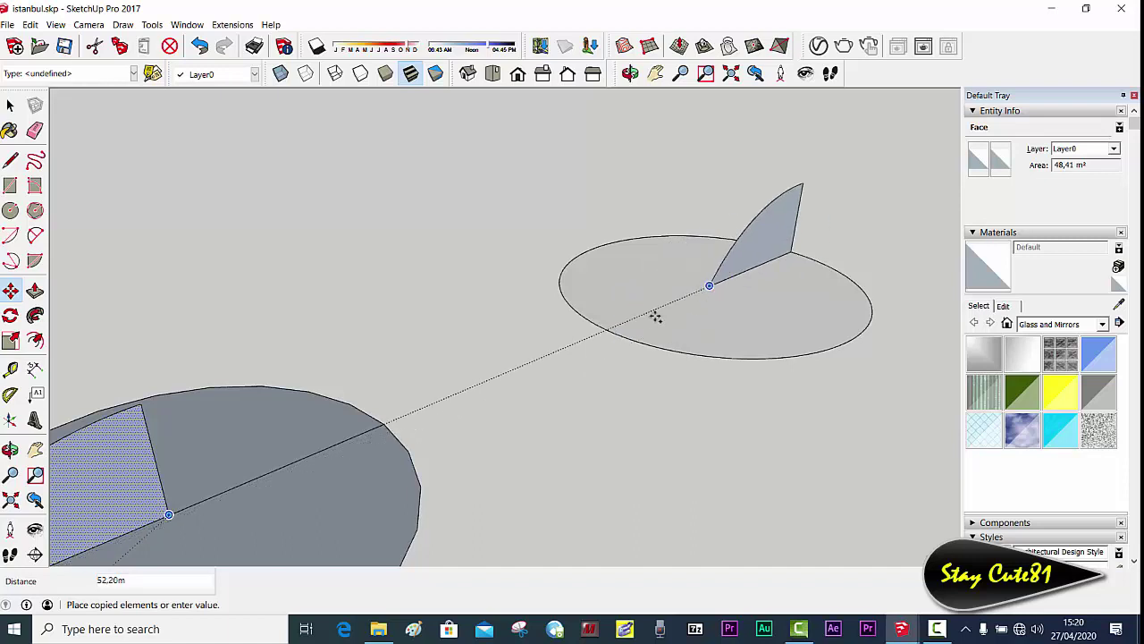
click(510, 370)
key(space)
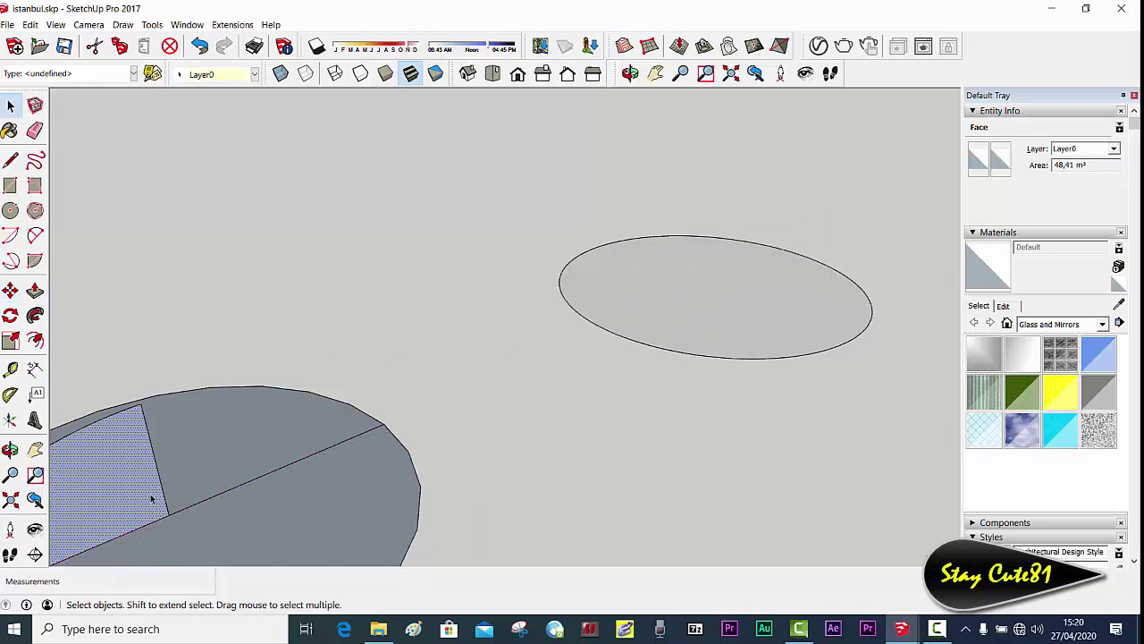
key(m)
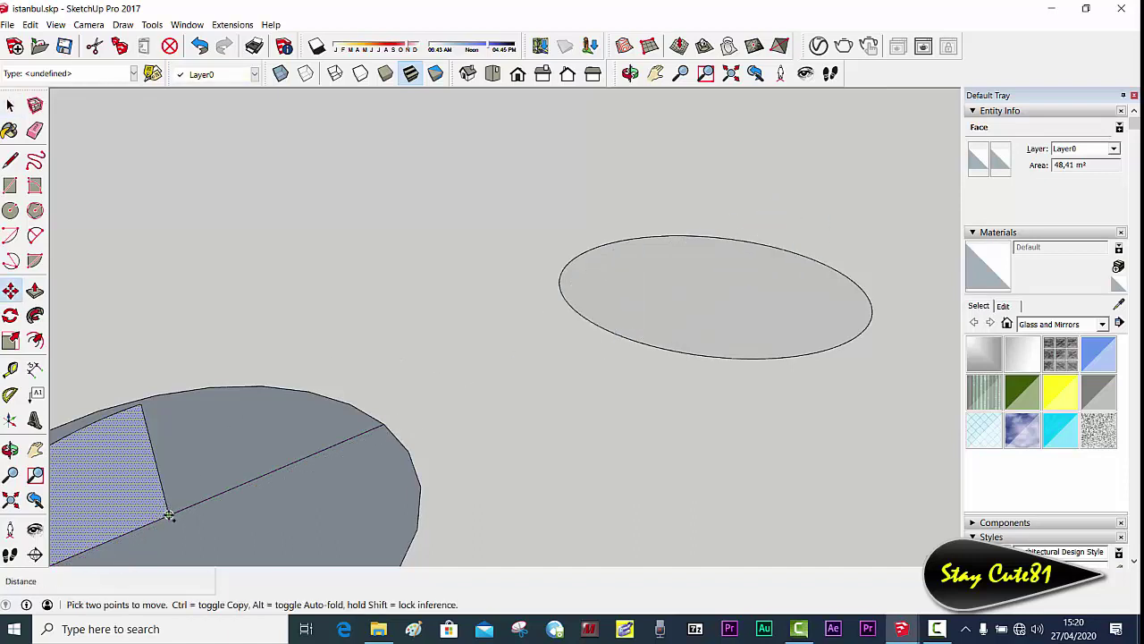
click(169, 516)
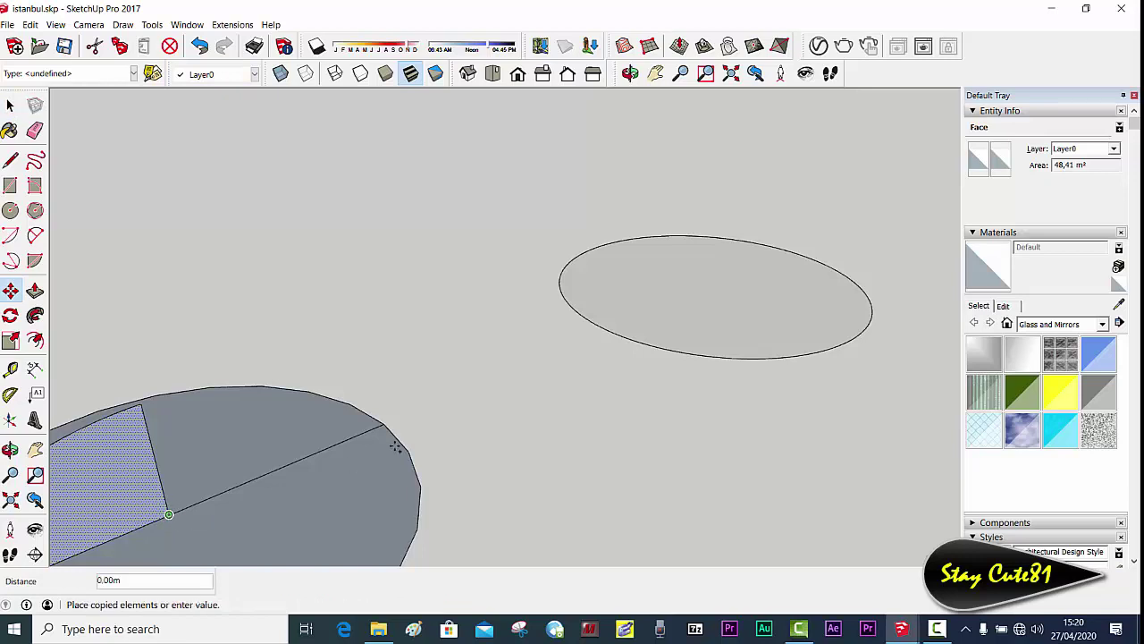
click(707, 288)
click(706, 375)
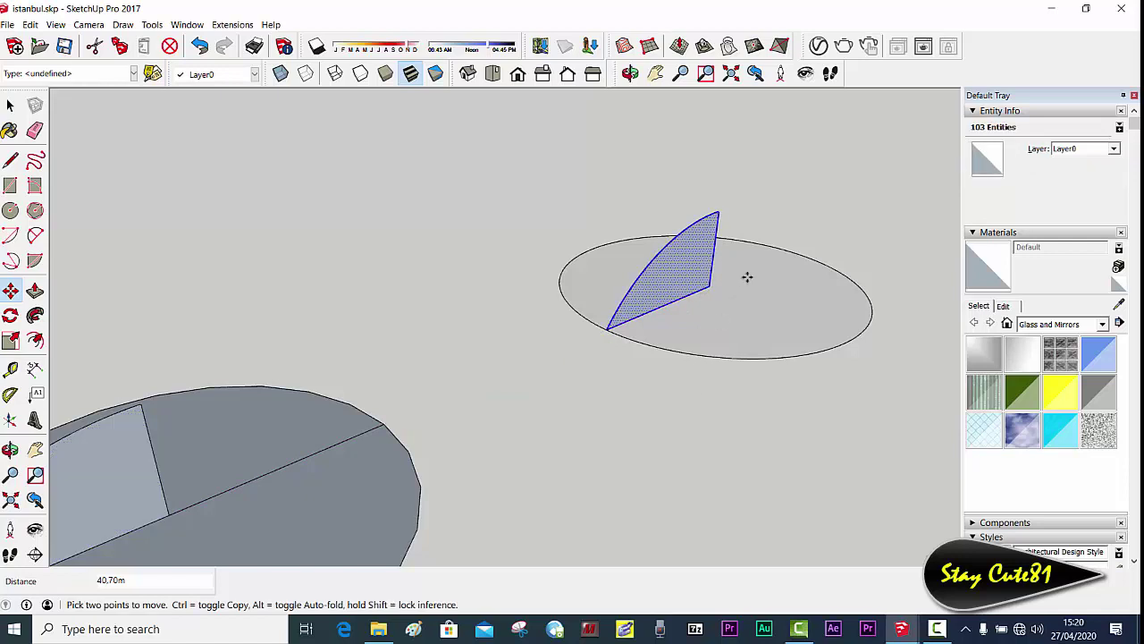
key(space)
Step: Delete the left disc together with its original profile
middle_drag(784, 302, 548, 306)
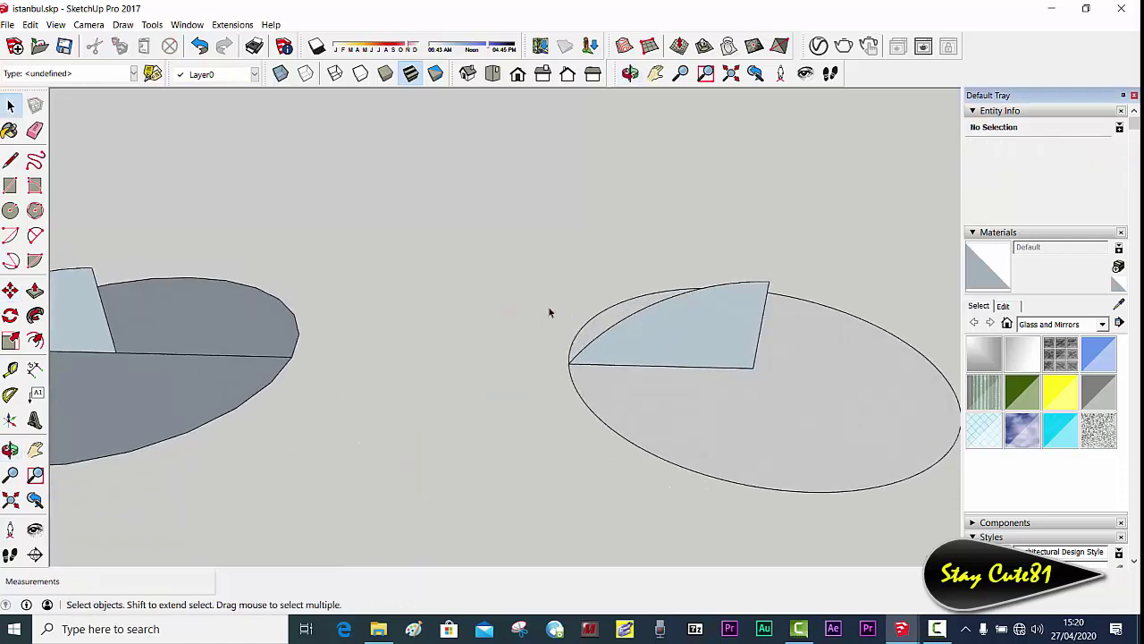
mouse_move(562, 256)
middle_down()
mouse_move(492, 326)
mouse_move(477, 284)
middle_up()
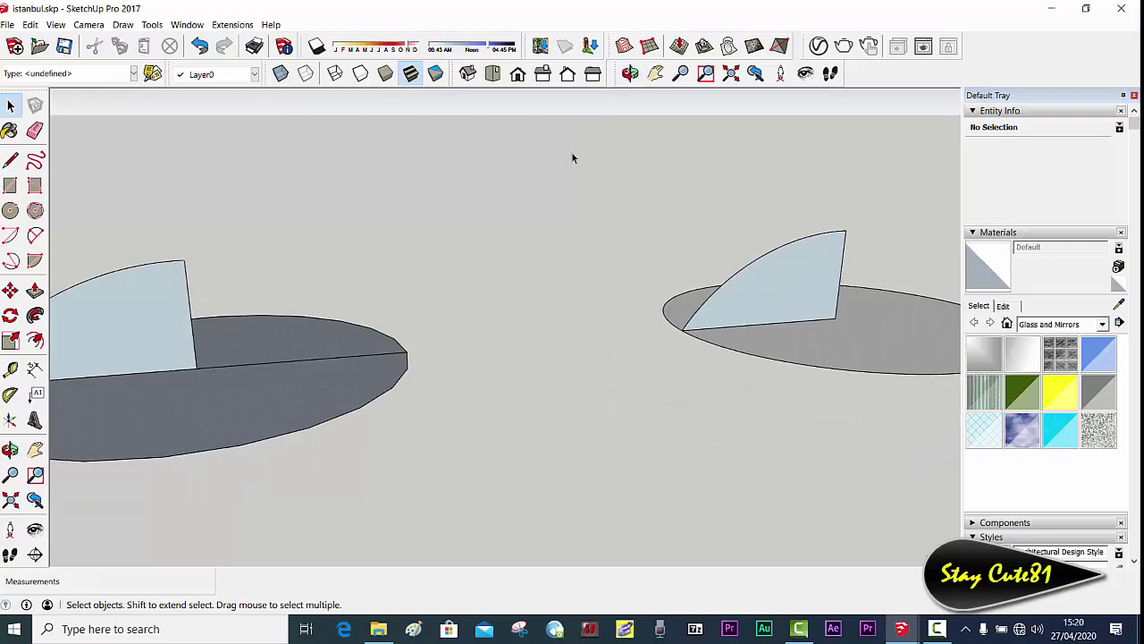
click(730, 73)
mouse_move(709, 113)
middle_down()
mouse_move(608, 357)
mouse_move(679, 295)
middle_up()
scroll(698, 279, up, 3)
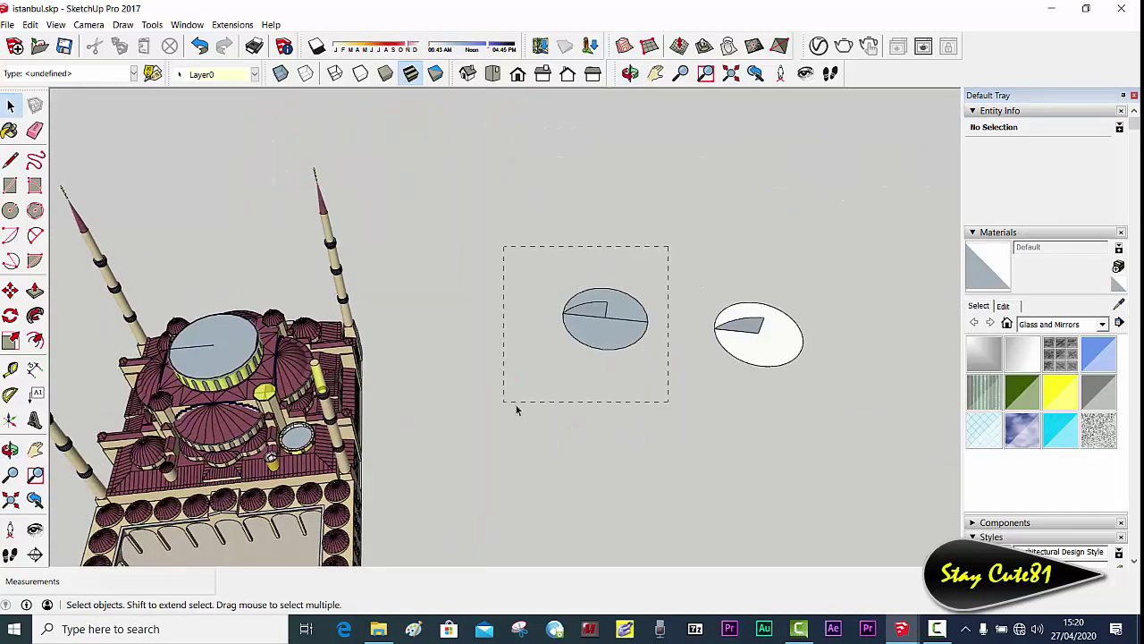
drag(515, 407, 516, 408)
key(Delete)
Step: Select the remaining ellipse face as the sweep path
scroll(815, 304, up, 2)
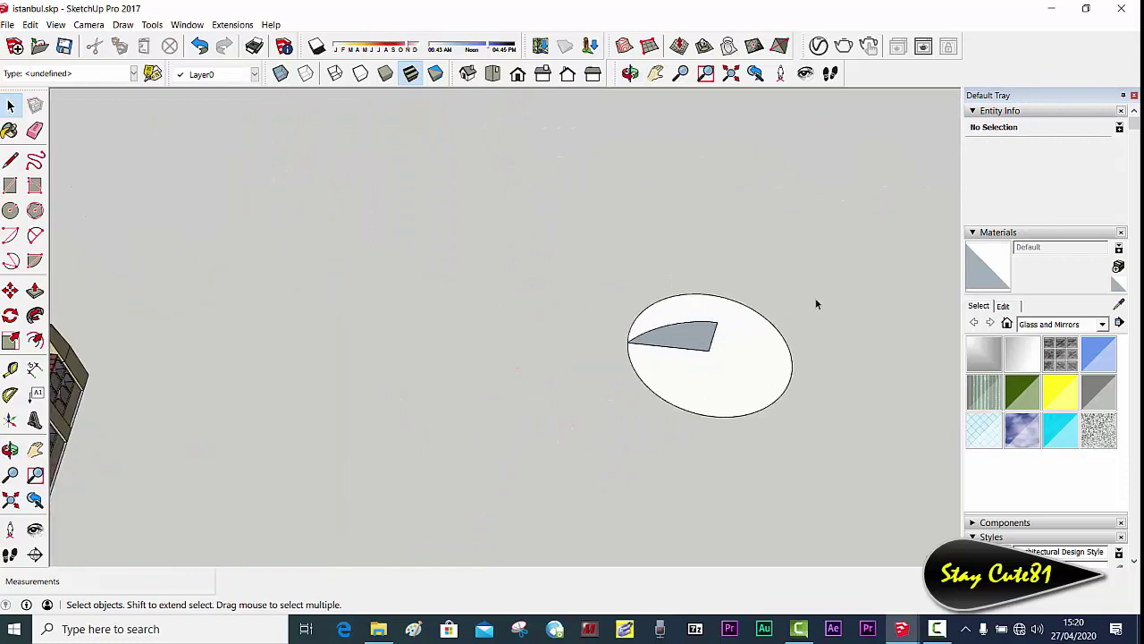
mouse_move(765, 287)
middle_down()
mouse_move(748, 276)
mouse_move(745, 214)
mouse_move(794, 258)
mouse_move(752, 281)
mouse_move(799, 232)
middle_up()
scroll(725, 322, up, 2)
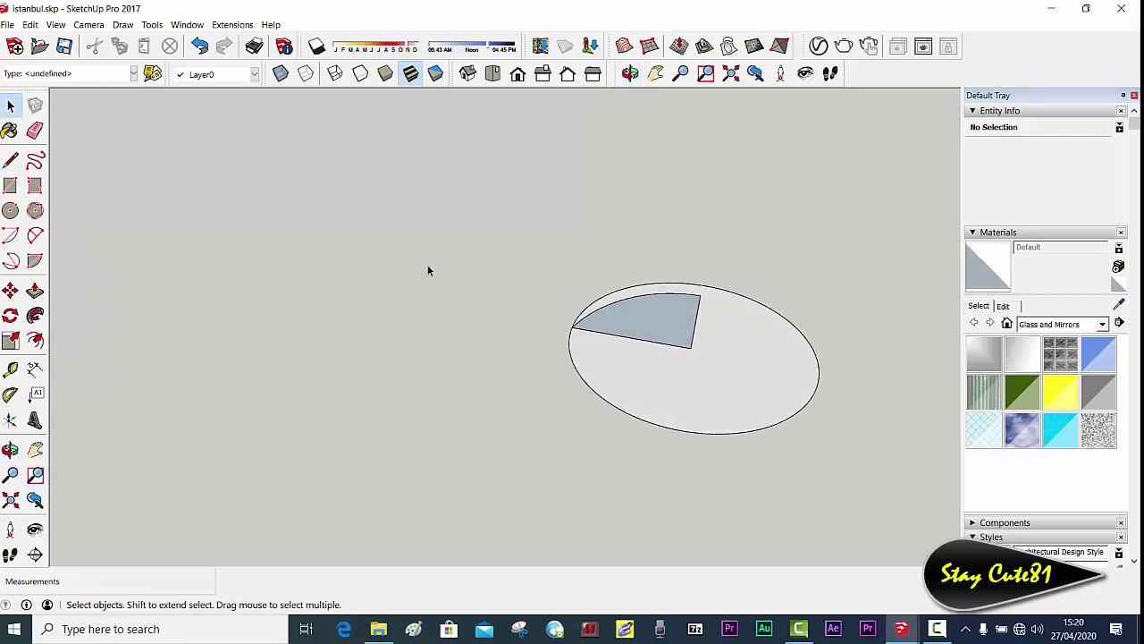
click(783, 378)
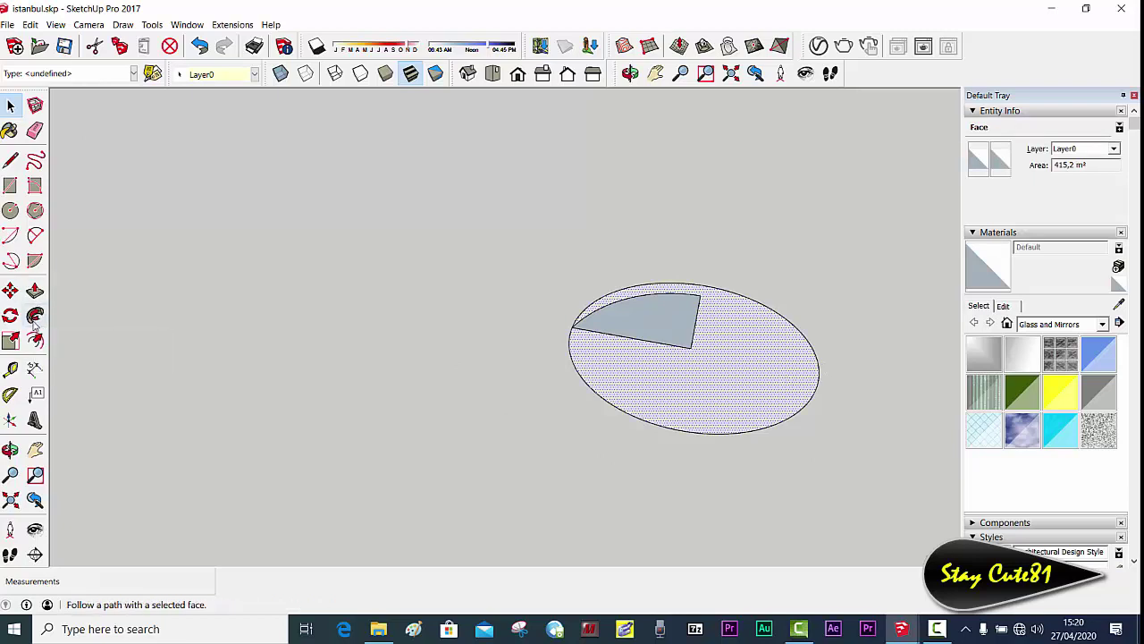
Step: Sweep the quarter-arc profile around the ellipse with Follow Me
click(35, 315)
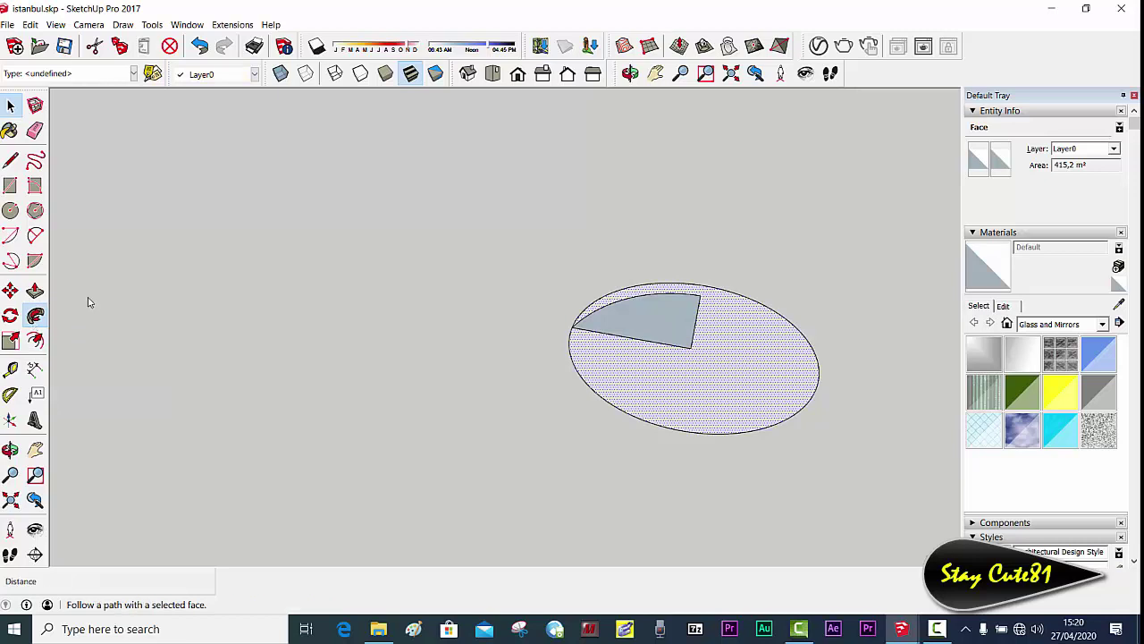
click(670, 326)
middle_drag(670, 326, 682, 217)
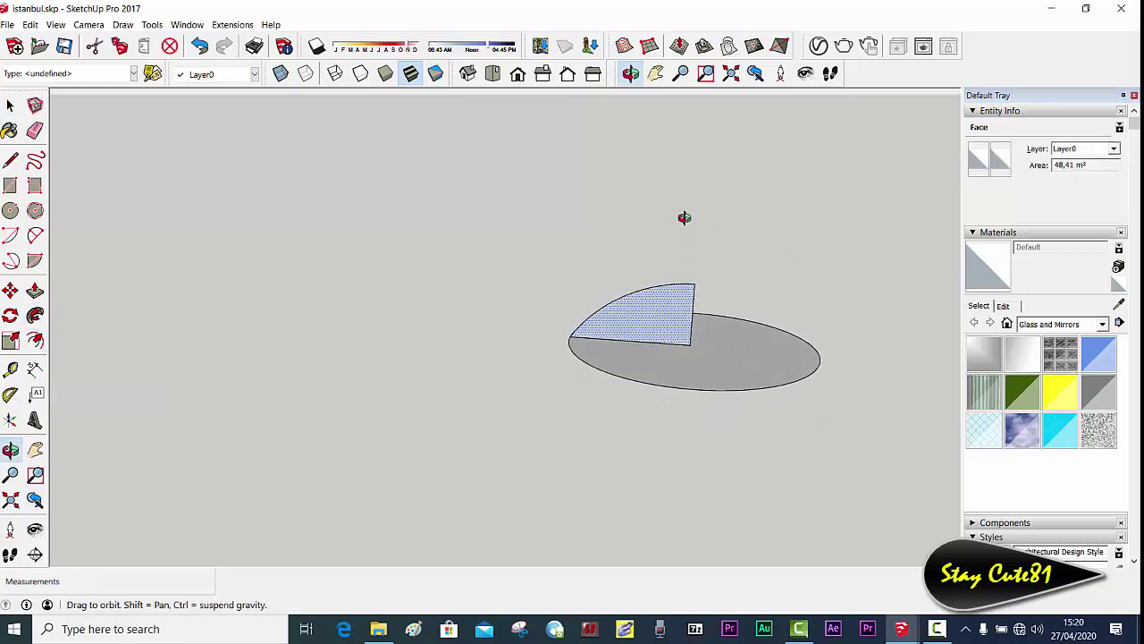
click(671, 309)
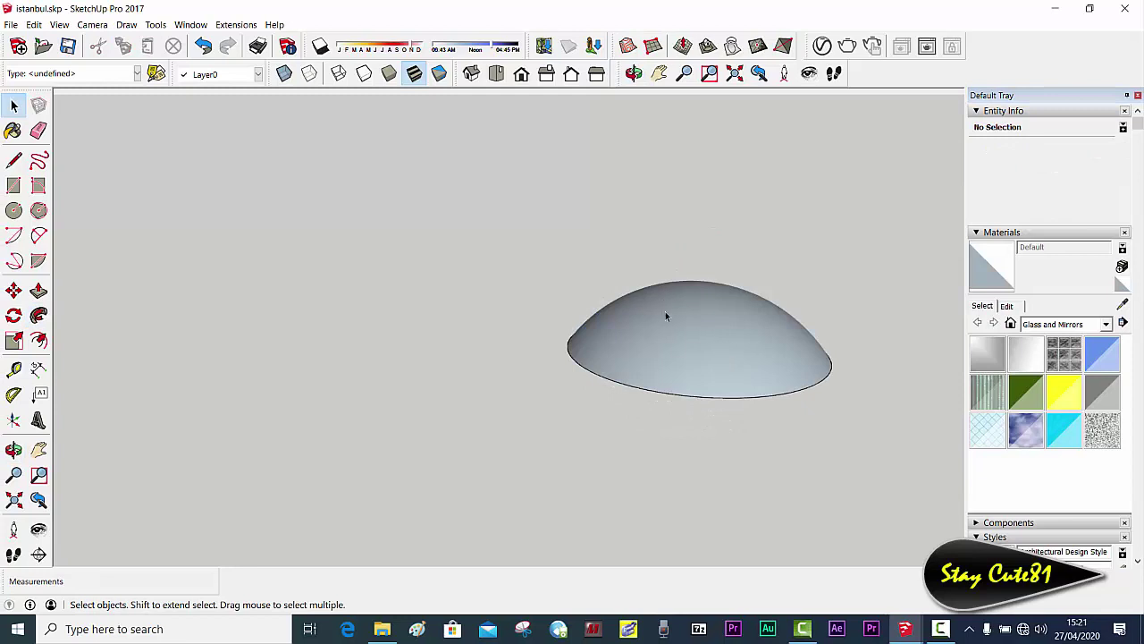
mouse_move(854, 351)
middle_down()
mouse_move(831, 145)
mouse_move(782, 398)
mouse_move(838, 271)
mouse_move(817, 255)
mouse_move(813, 363)
mouse_move(793, 223)
mouse_move(771, 449)
middle_up()
Step: Select all of the new dome's geometry
click(741, 369)
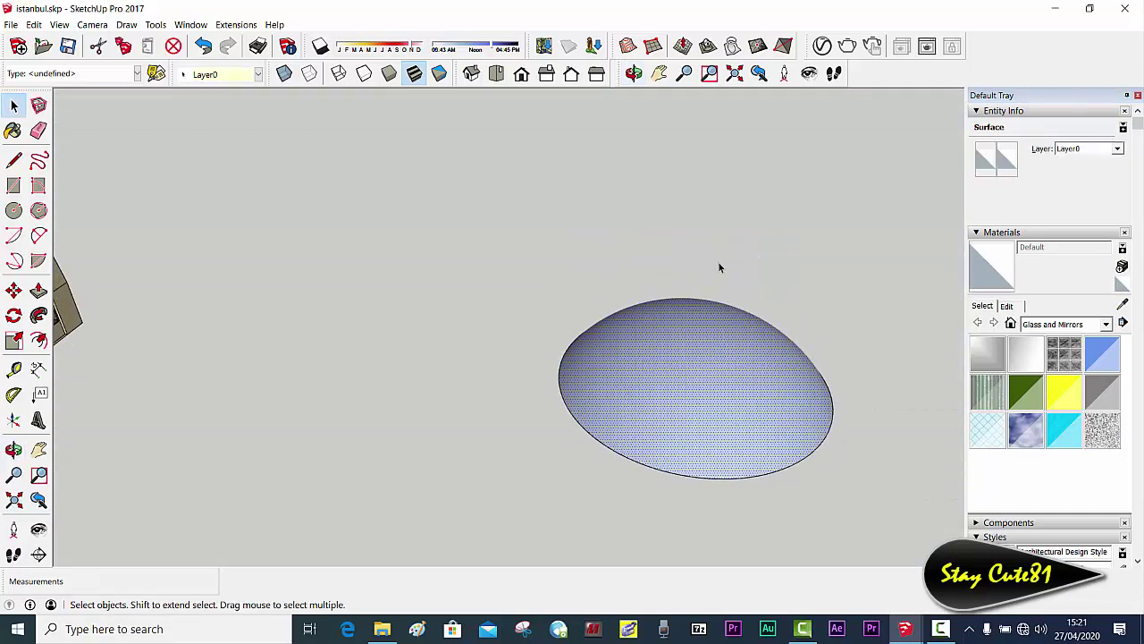
scroll(717, 264, down, 3)
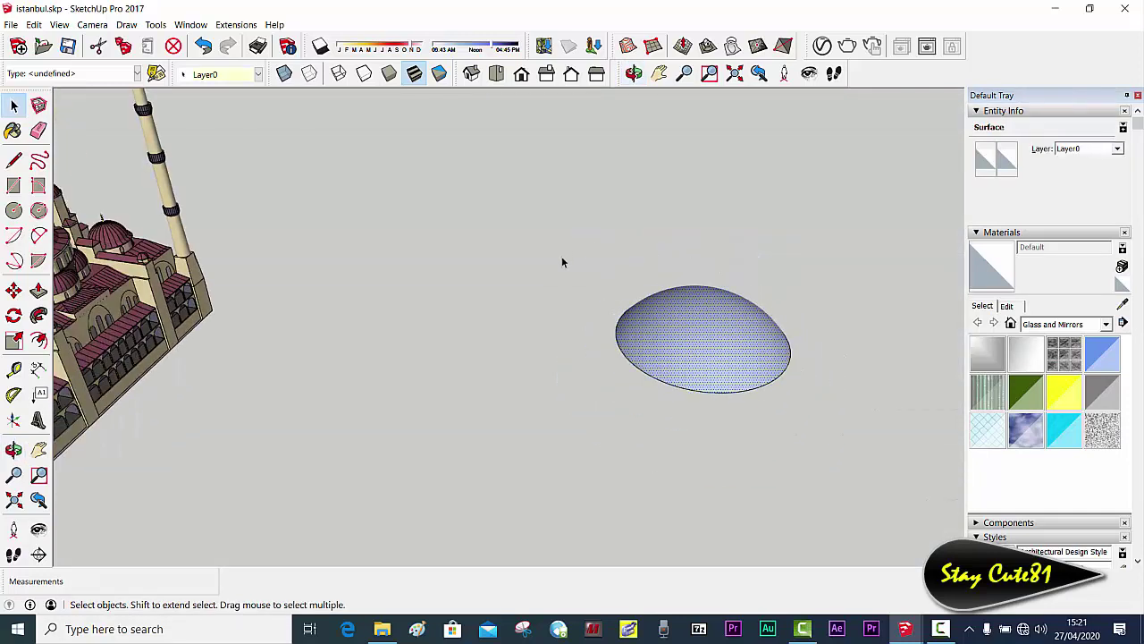
mouse_move(562, 261)
mouse_down()
mouse_move(891, 498)
mouse_move(932, 511)
mouse_up()
Step: Make the swept dome geometry into a group
right_click(755, 362)
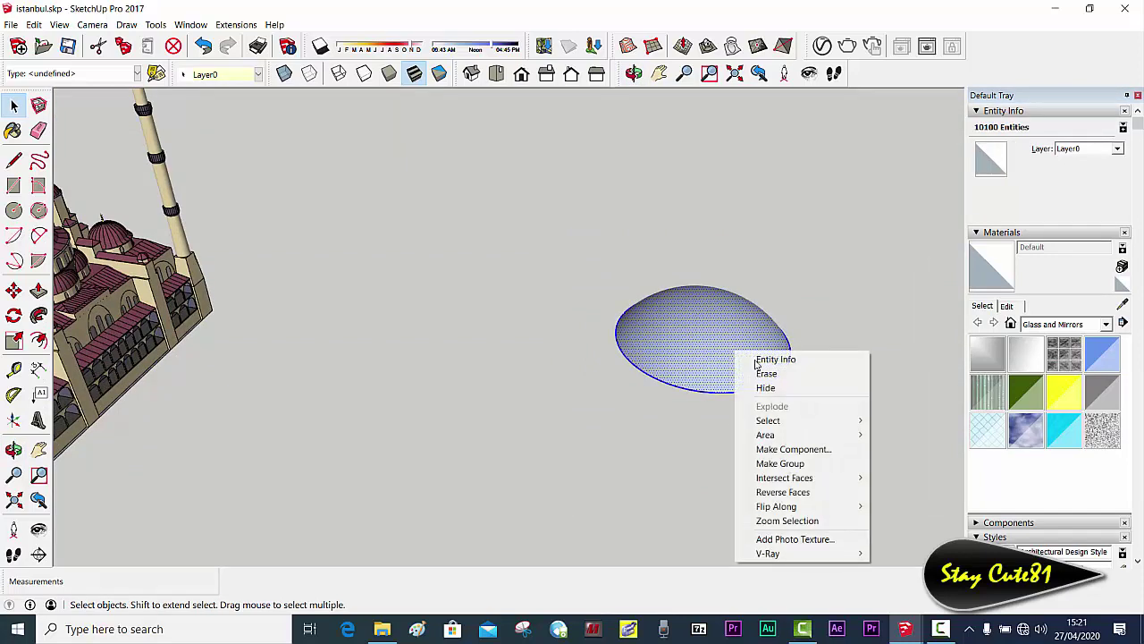
click(779, 463)
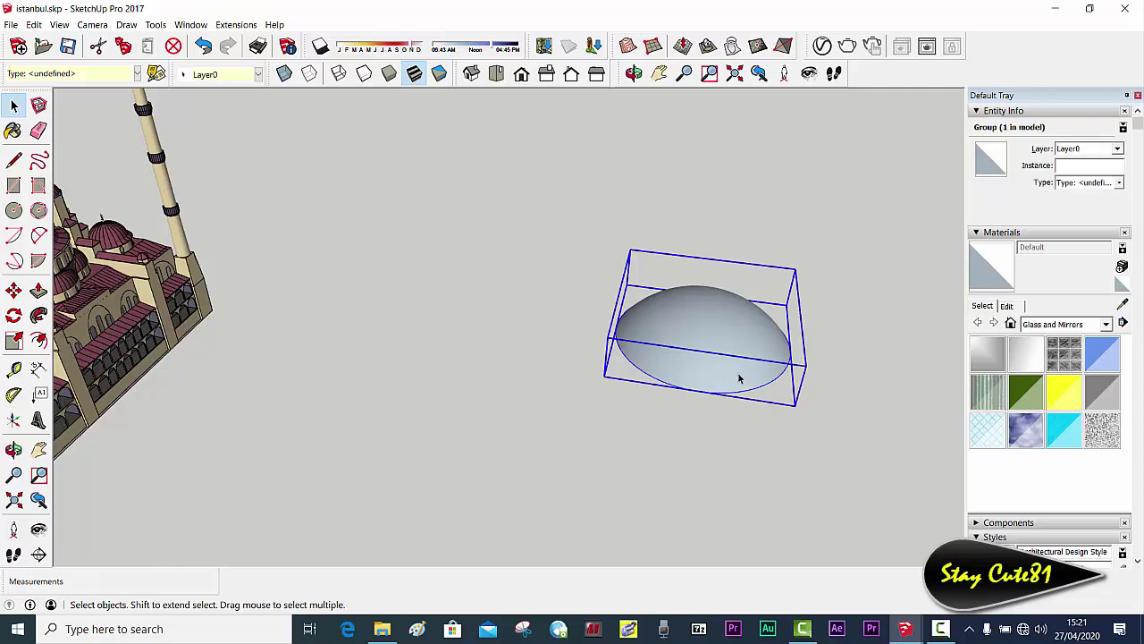
mouse_move(742, 372)
middle_down()
mouse_move(764, 346)
mouse_move(772, 259)
mouse_move(709, 361)
middle_up()
Step: Move the dome group onto the yellow drum, snapping to the arc midpoint, then deselect
scroll(707, 362, up, 2)
key(m)
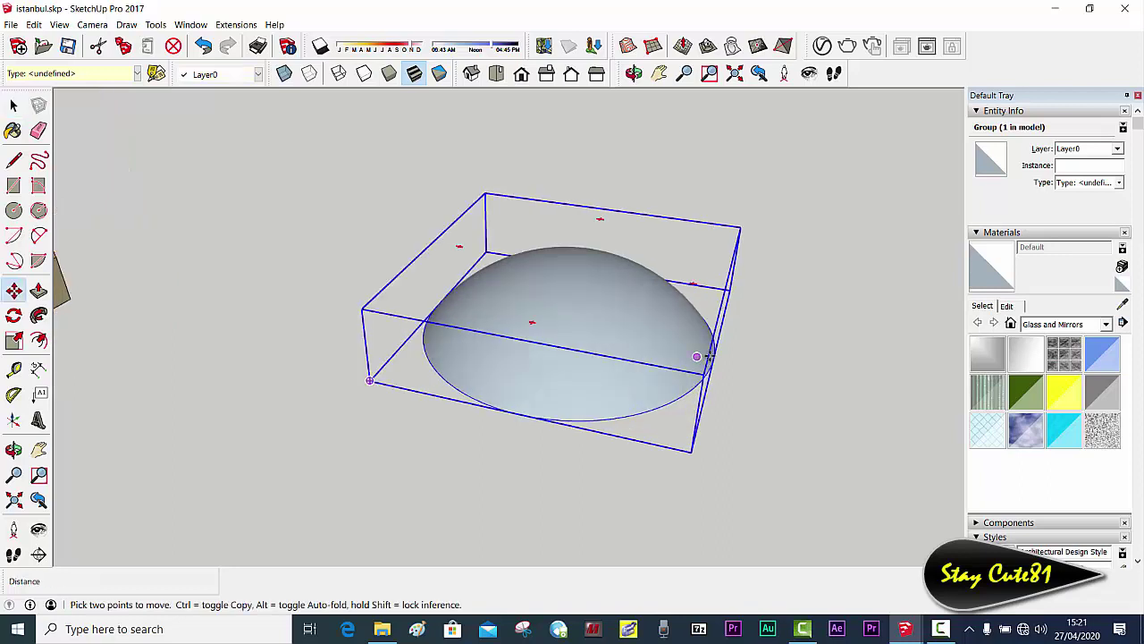
scroll(708, 356, up, 3)
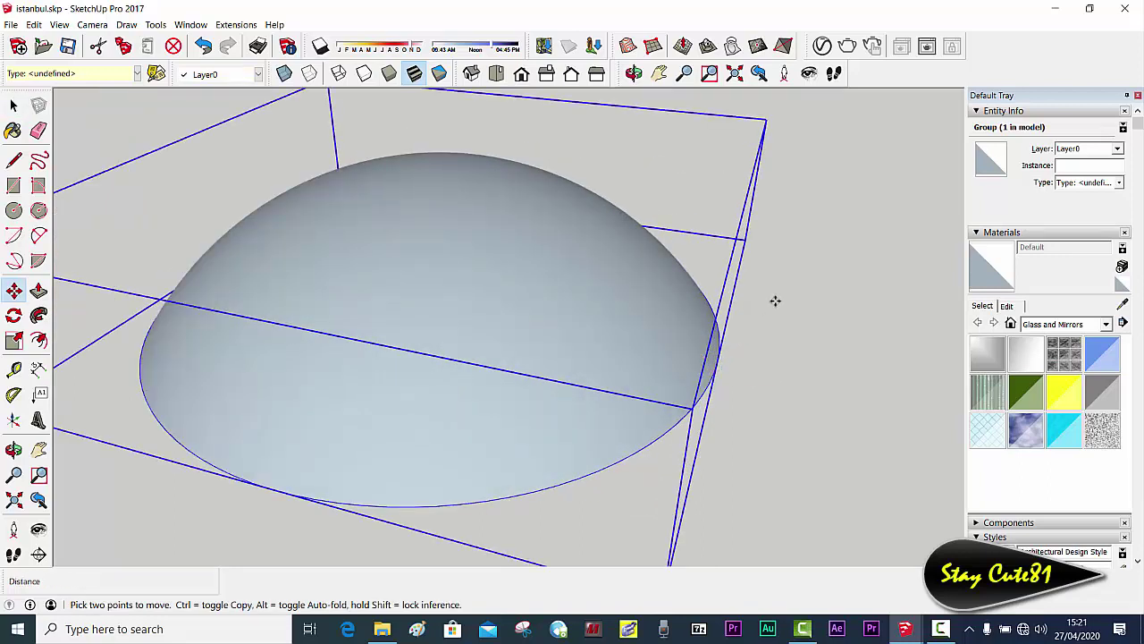
scroll(615, 311, down, 5)
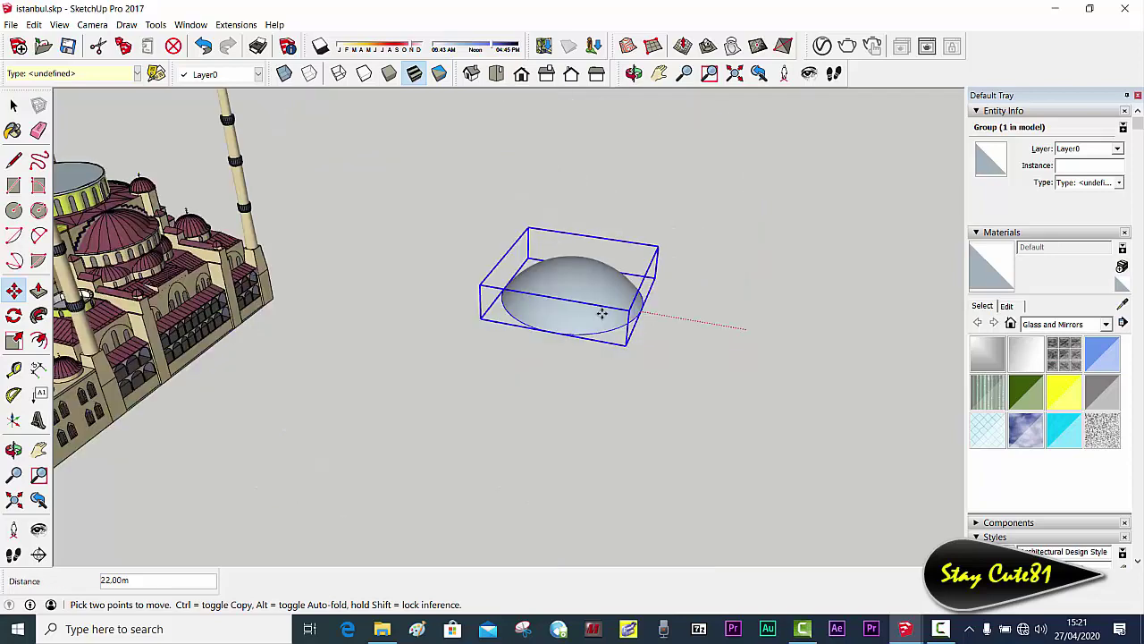
mouse_move(608, 313)
middle_down()
mouse_move(784, 335)
mouse_move(638, 311)
middle_up()
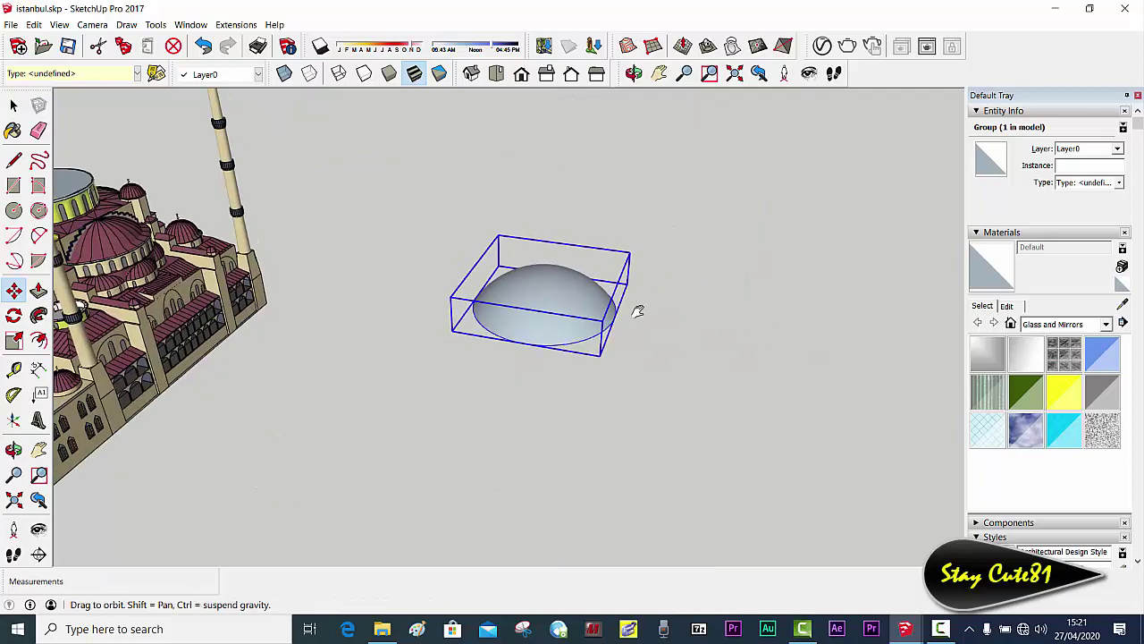
click(284, 278)
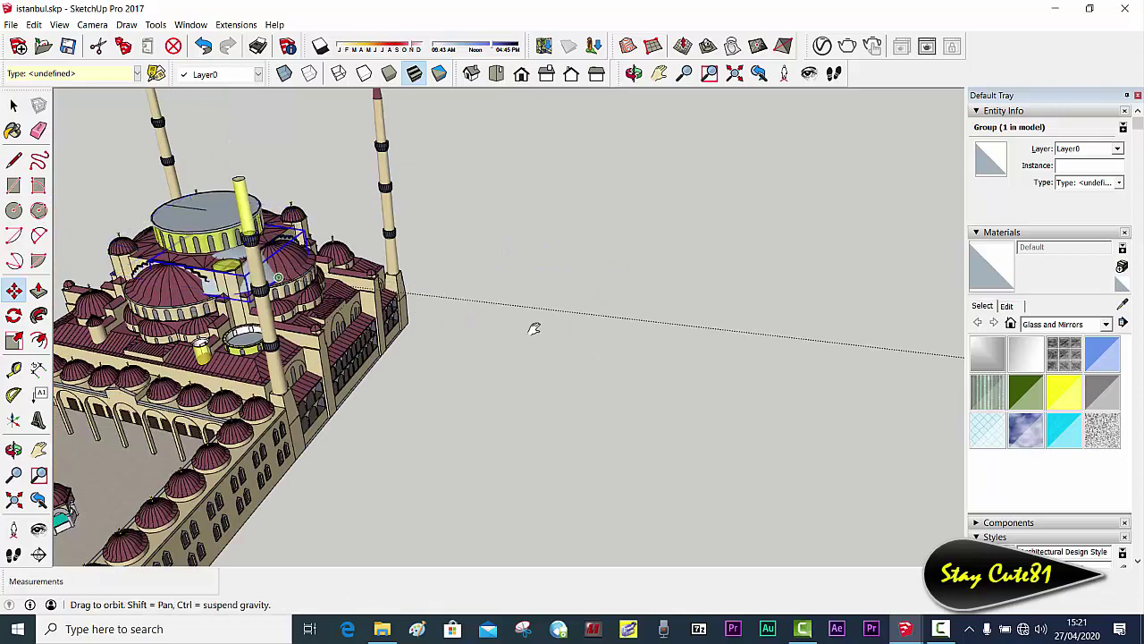
middle_drag(531, 324, 809, 403)
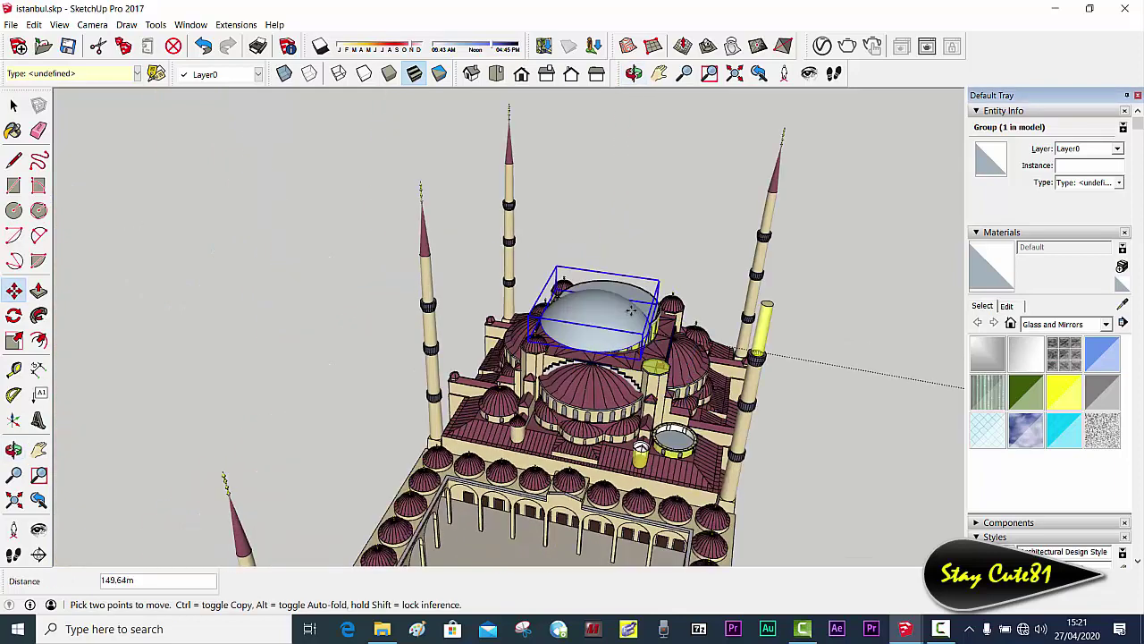
scroll(631, 312, up, 1)
scroll(635, 310, up, 1)
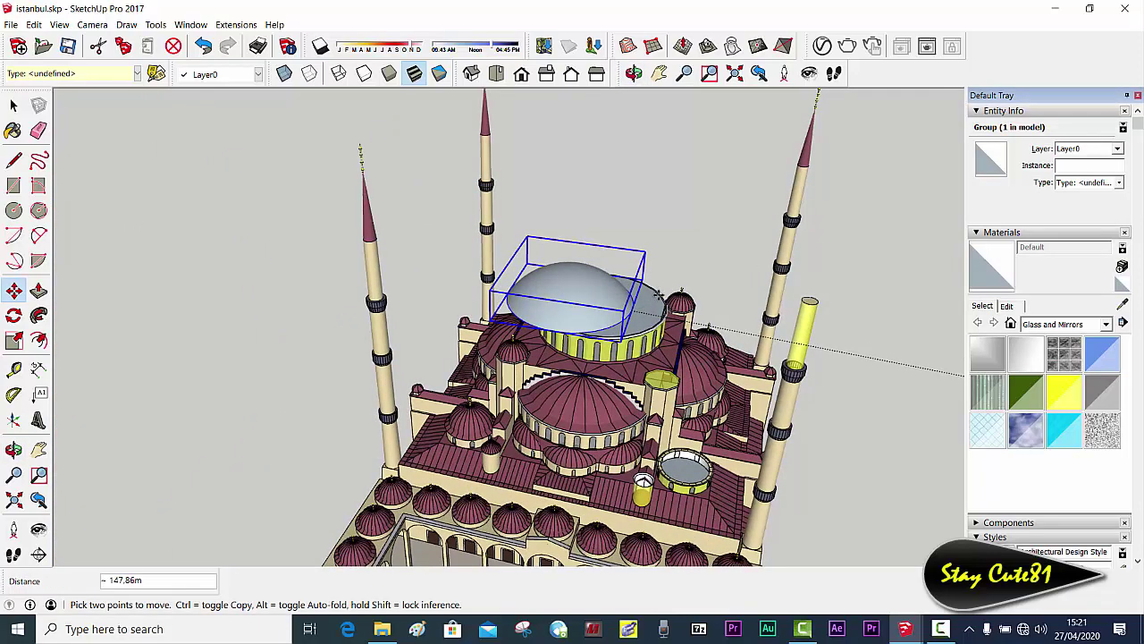
scroll(659, 293, up, 1)
scroll(663, 286, up, 1)
scroll(665, 285, up, 1)
scroll(667, 283, up, 1)
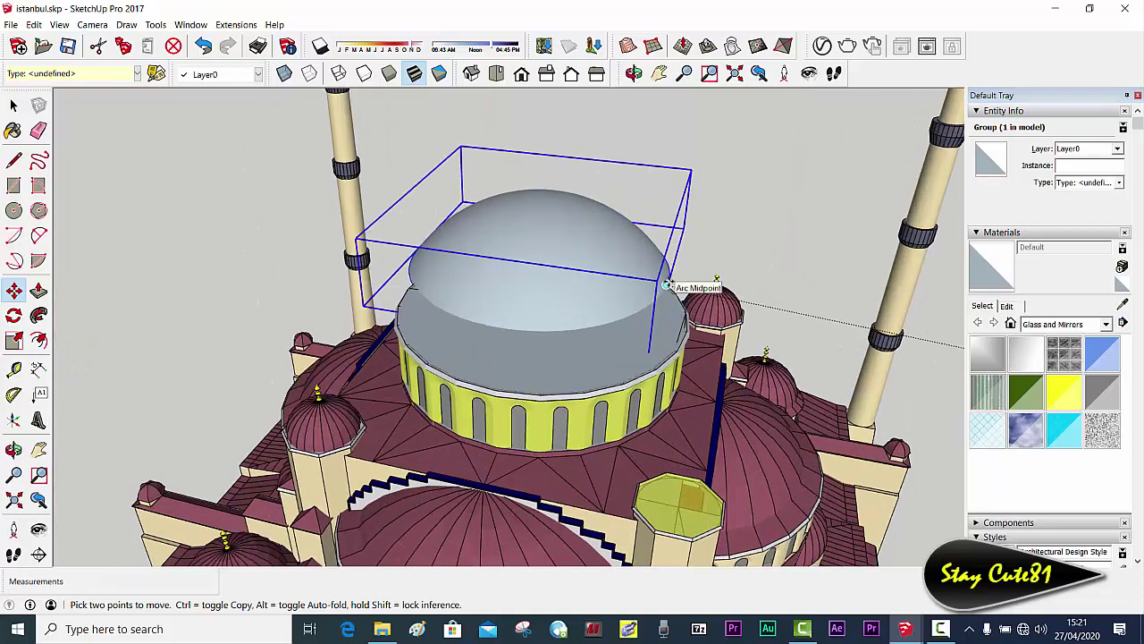
scroll(666, 284, up, 1)
scroll(667, 287, up, 1)
scroll(662, 319, up, 1)
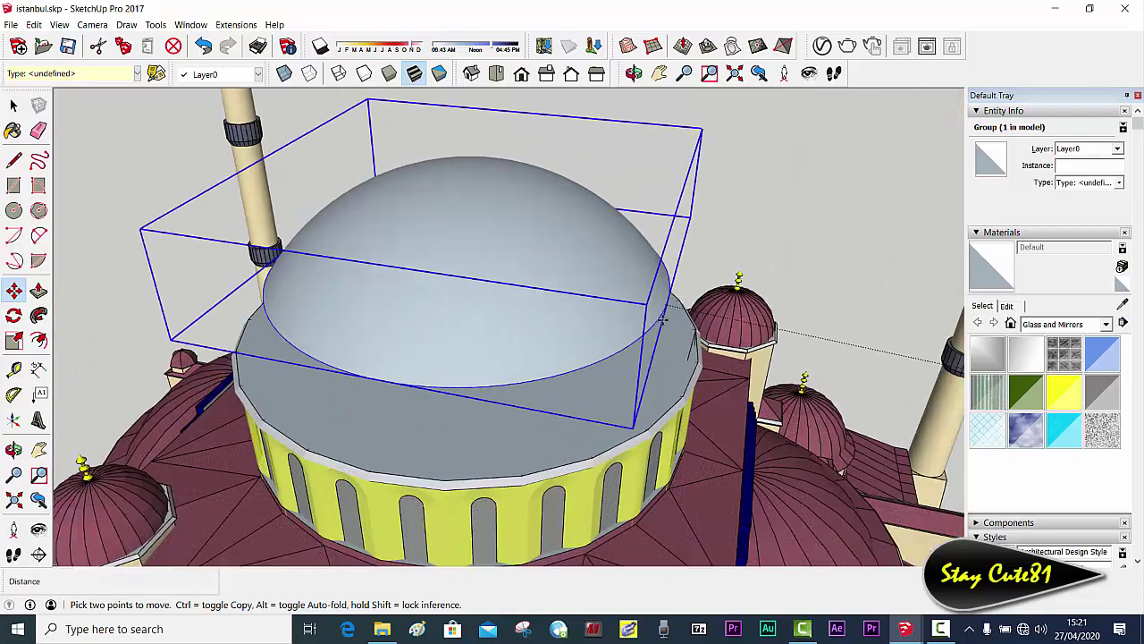
scroll(661, 319, up, 1)
scroll(662, 320, up, 1)
scroll(662, 320, up, 1)
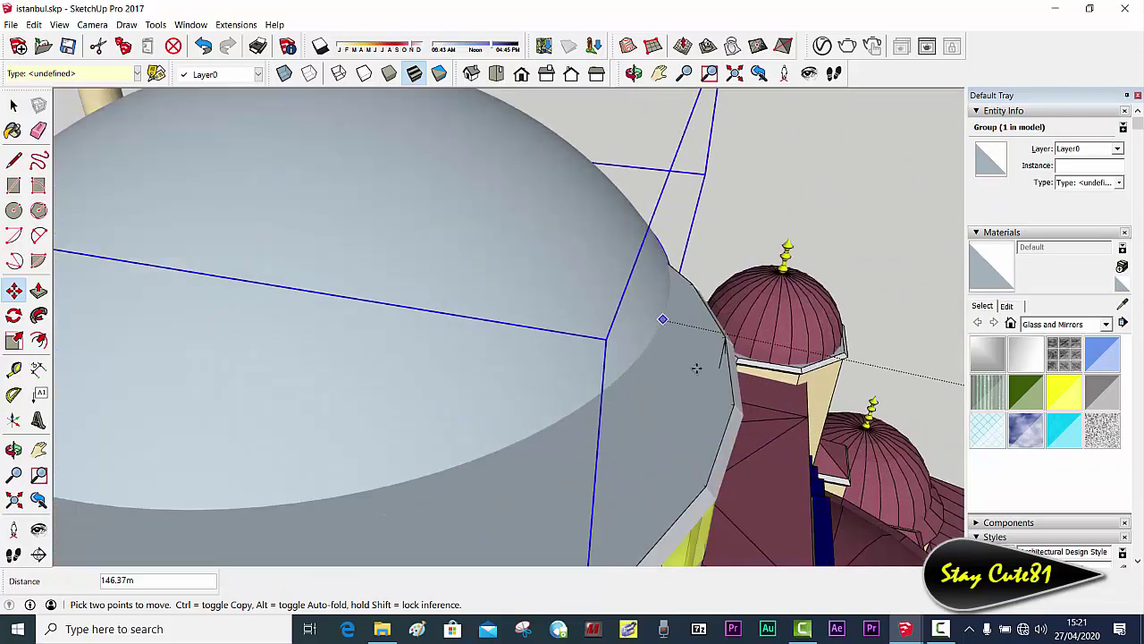
scroll(723, 404, up, 2)
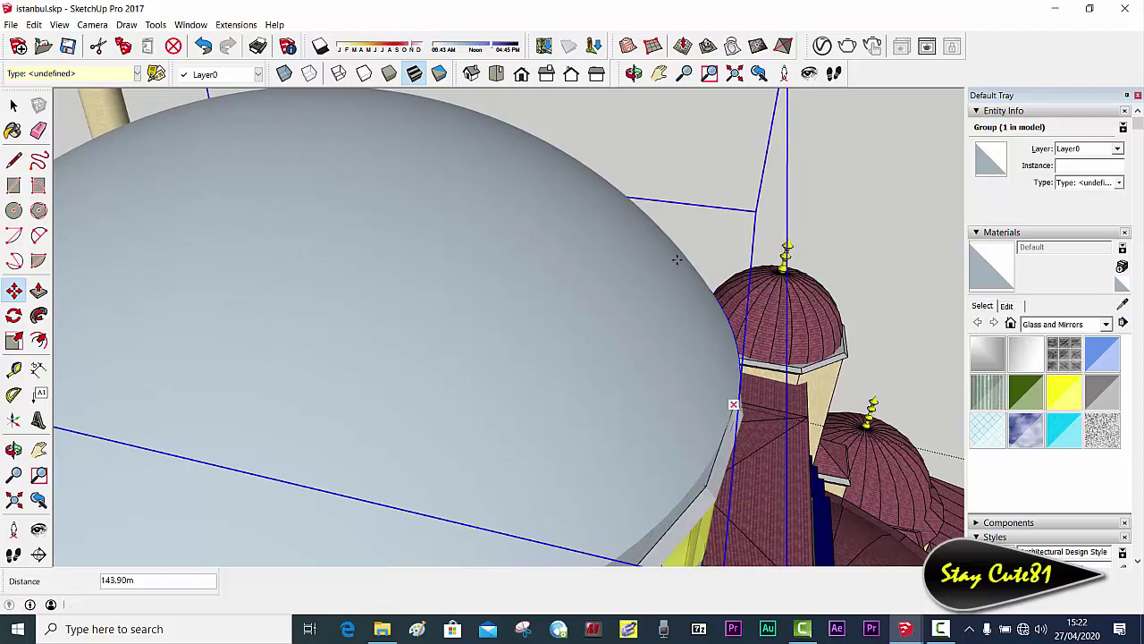
scroll(676, 259, down, 2)
scroll(676, 260, down, 3)
mouse_move(518, 383)
middle_down()
mouse_move(612, 334)
mouse_move(664, 268)
mouse_move(610, 248)
middle_up()
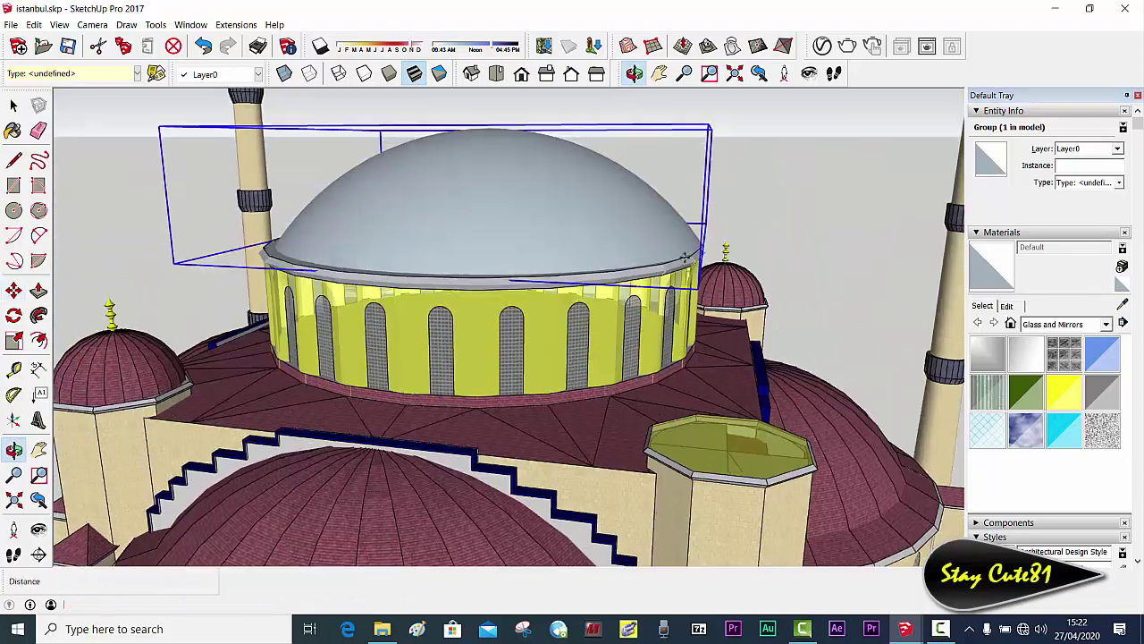
key(space)
click(817, 141)
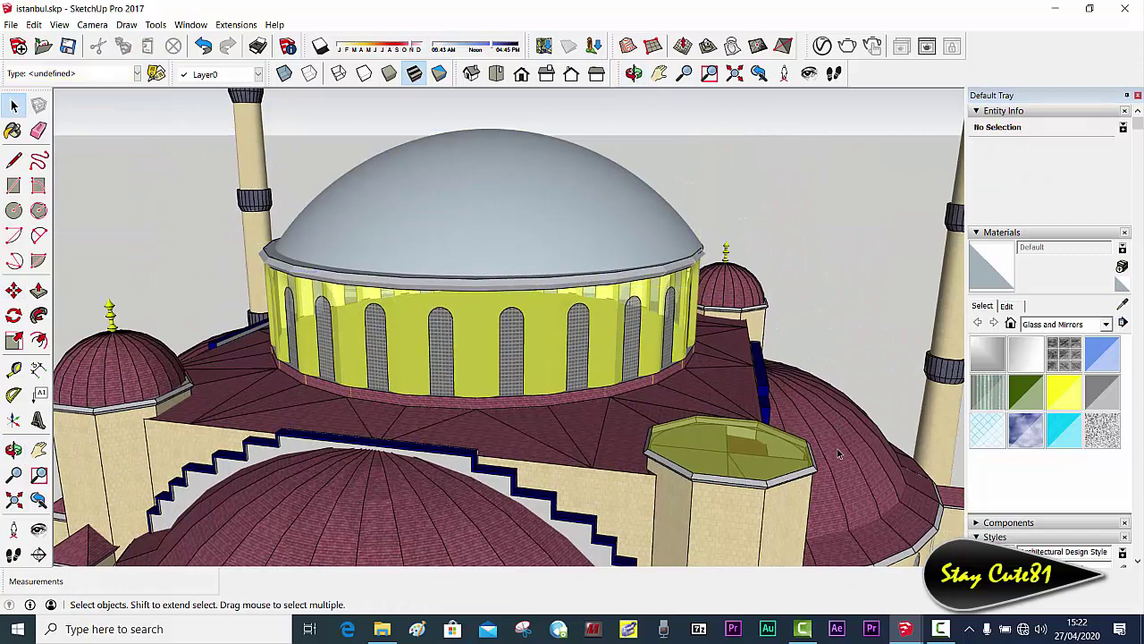
Step: Sample Roofing Shingles Asphalt from a red side dome and paint the grey main dome
mouse_move(834, 340)
middle_down()
mouse_move(837, 220)
mouse_move(1122, 320)
middle_up()
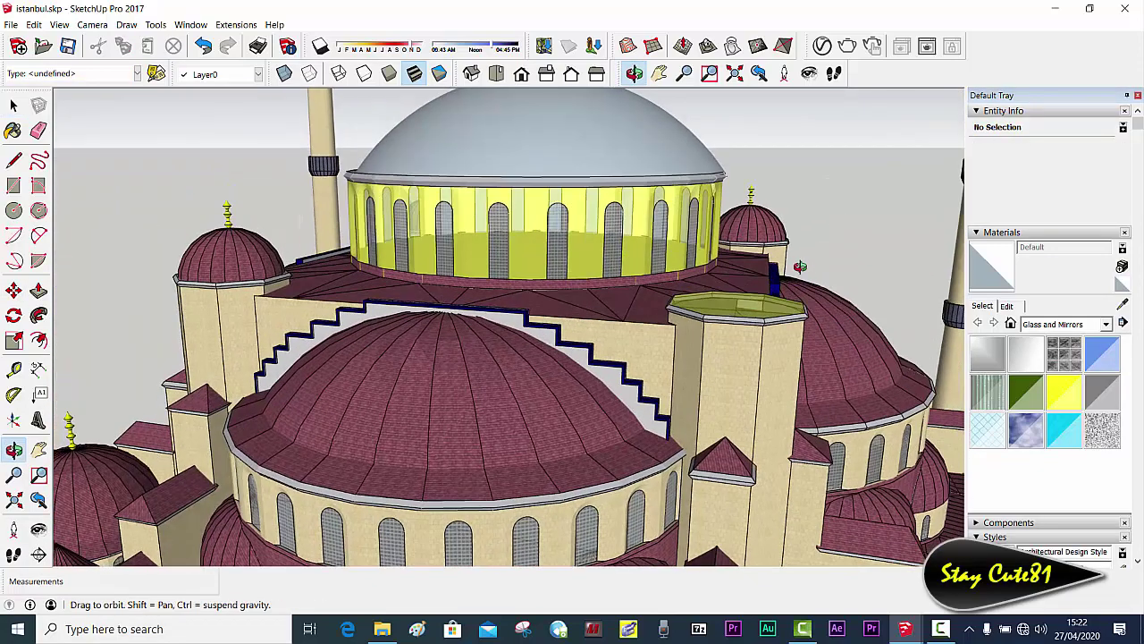
click(861, 359)
click(855, 371)
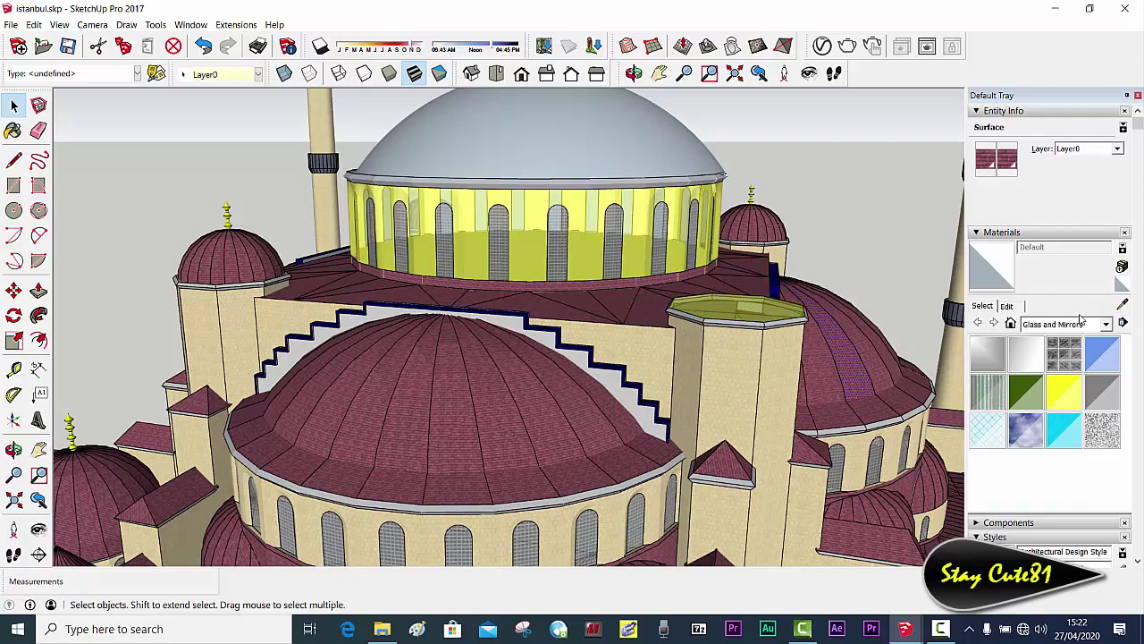
click(1124, 308)
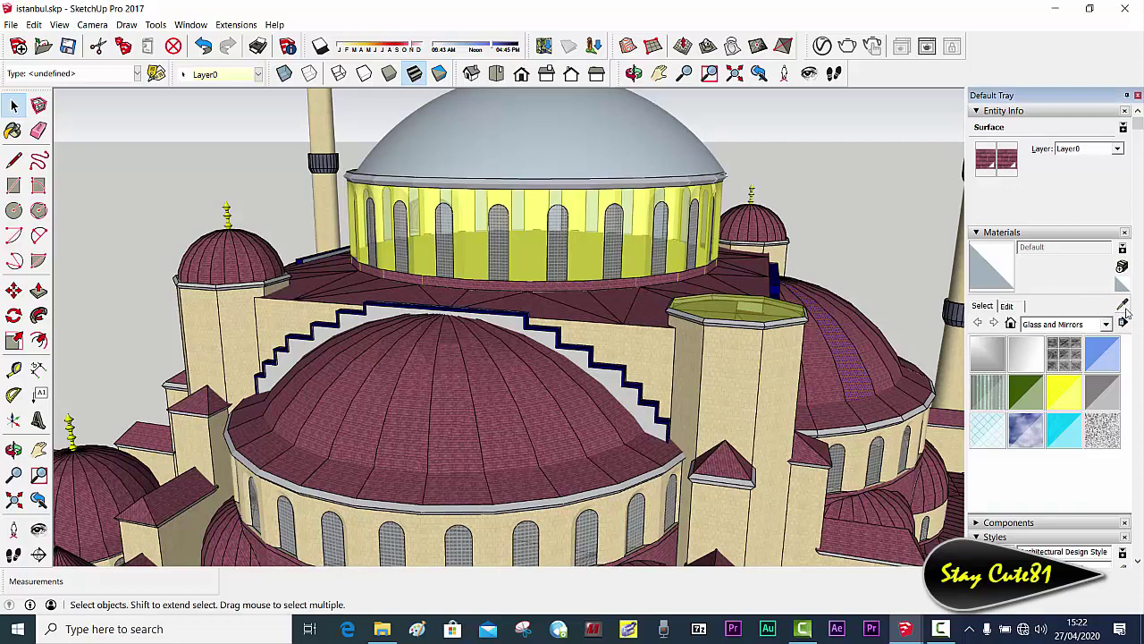
click(852, 362)
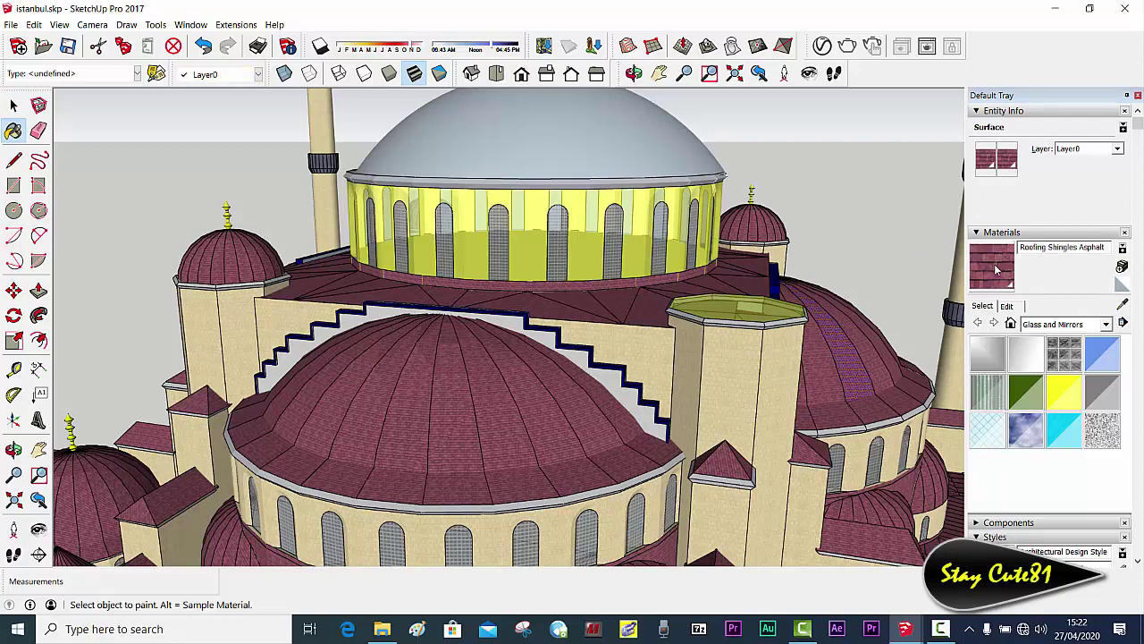
click(555, 132)
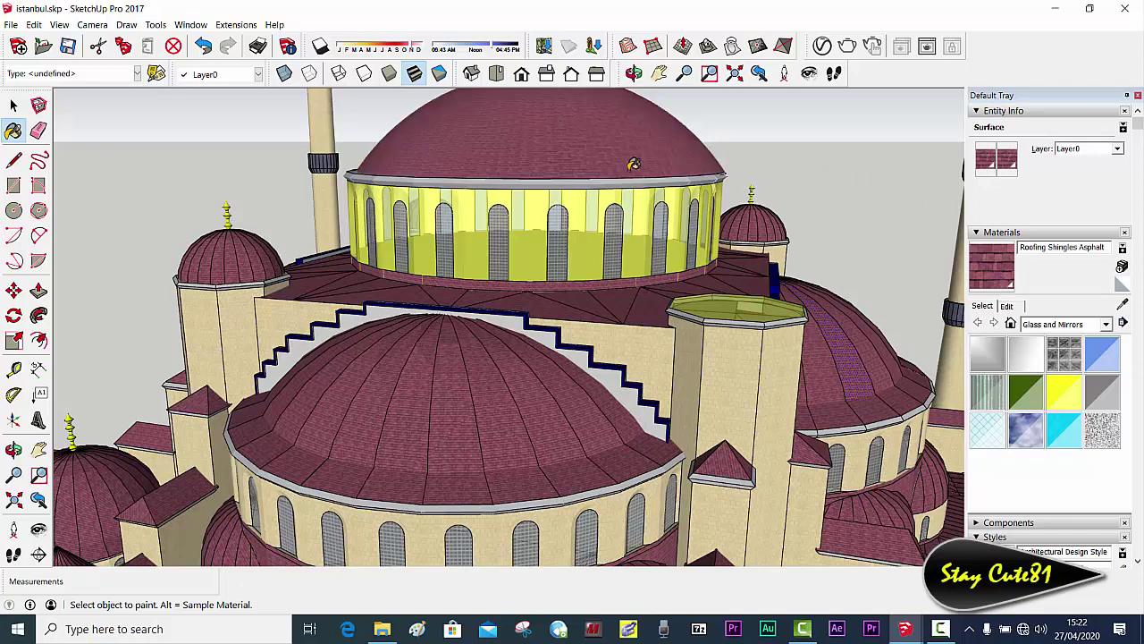
scroll(633, 163, down, 2)
key(space)
scroll(769, 123, down, 2)
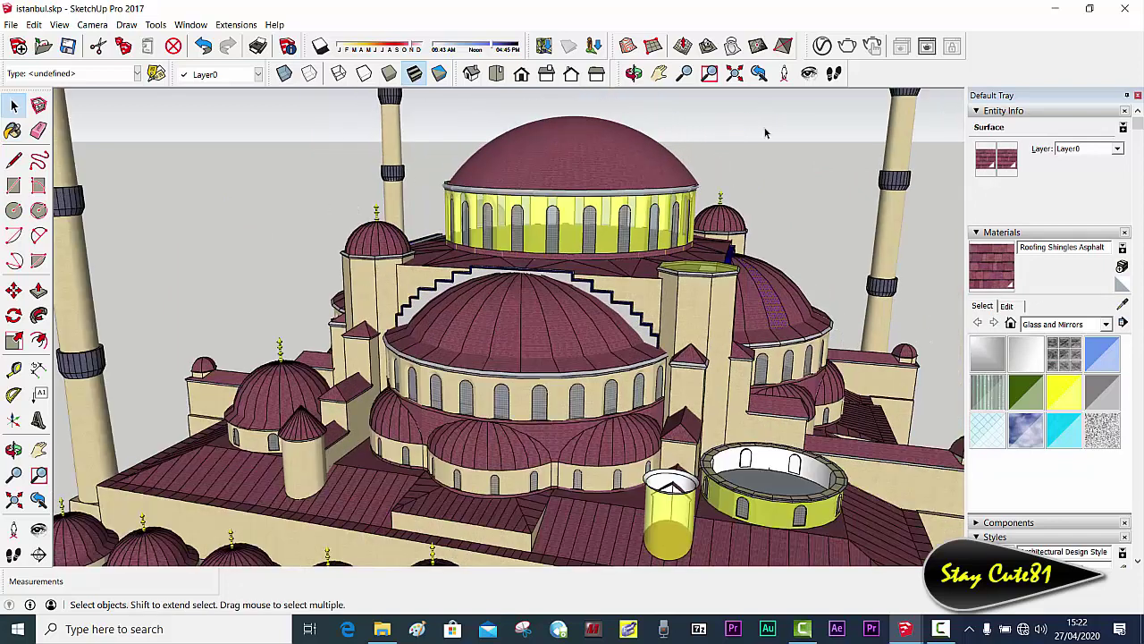
middle_drag(756, 157, 741, 161)
scroll(741, 162, down, 2)
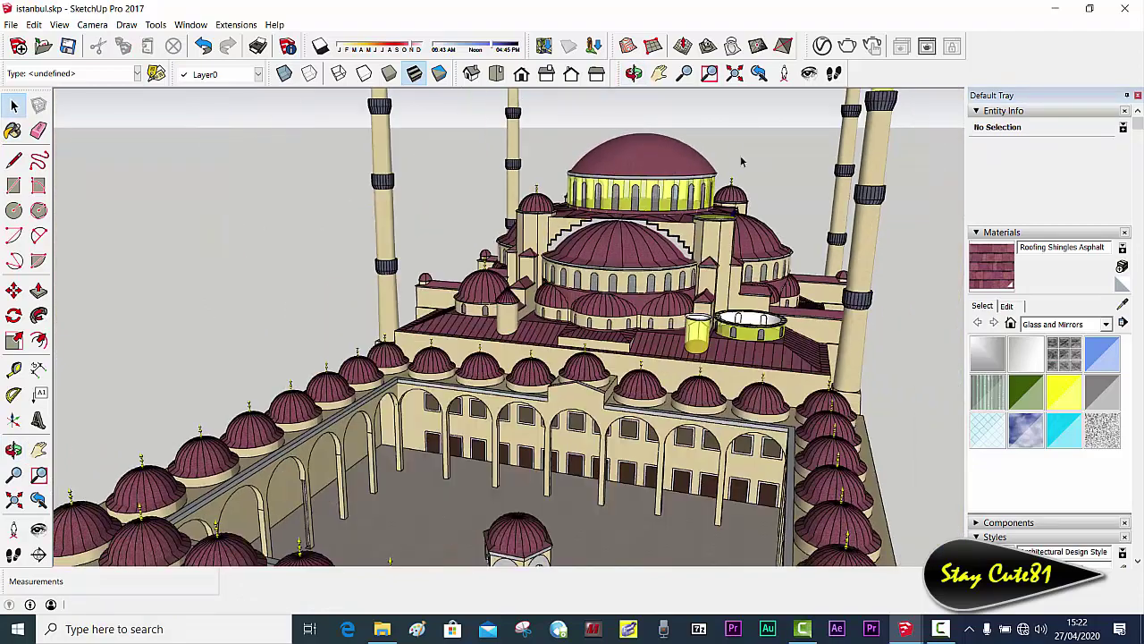
scroll(741, 162, down, 2)
mouse_move(808, 262)
middle_down()
mouse_move(447, 403)
mouse_move(452, 429)
mouse_move(536, 420)
middle_up()
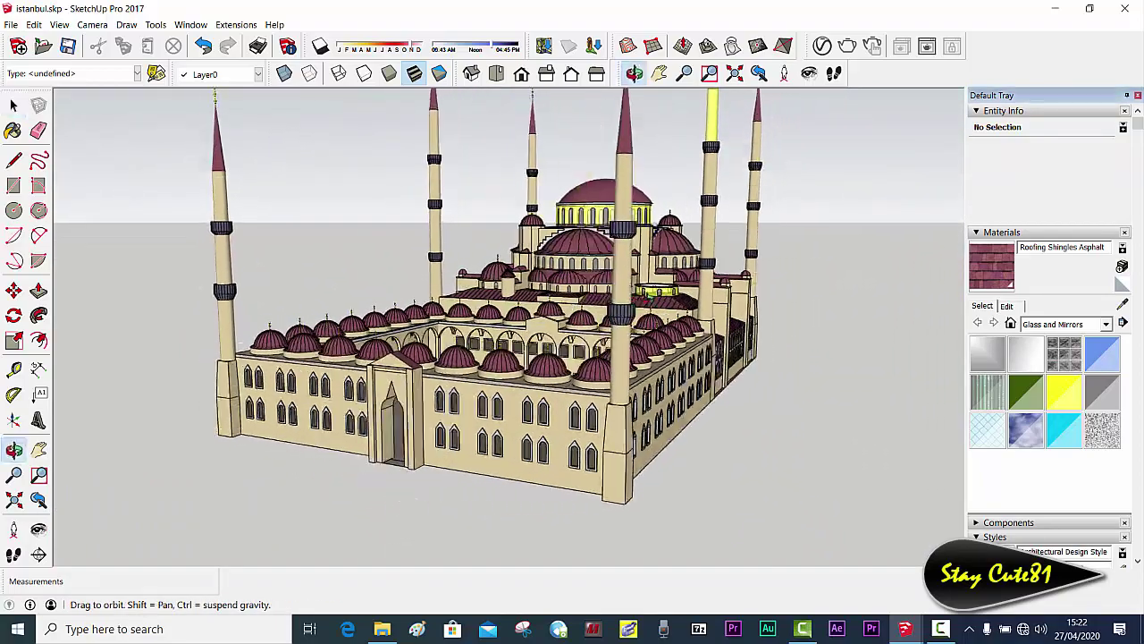
middle_drag(597, 320, 637, 269)
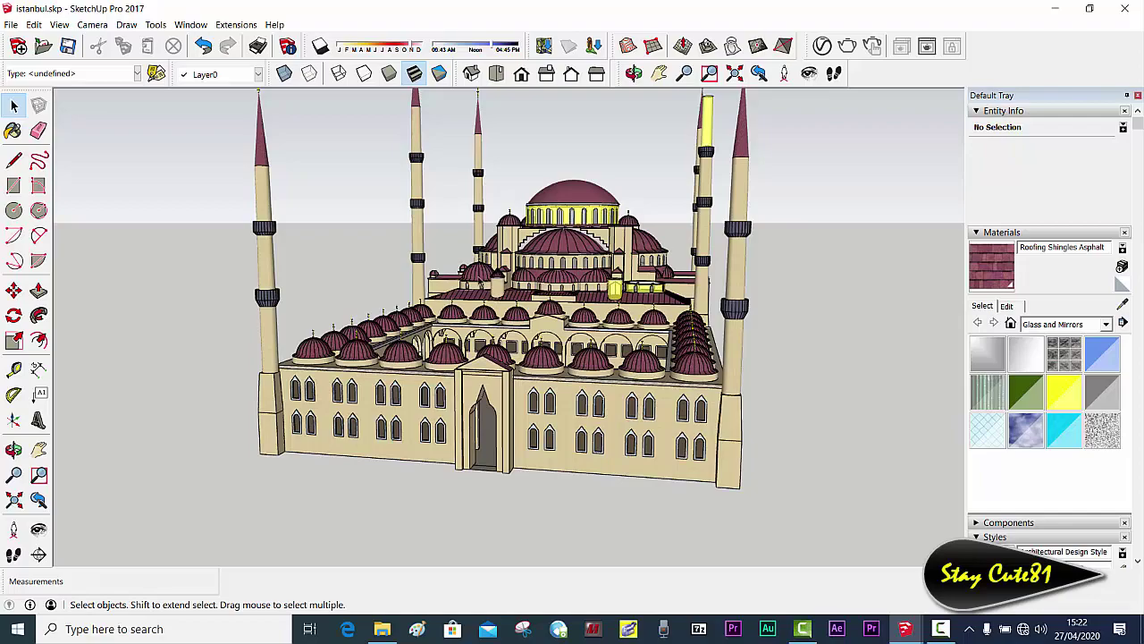
scroll(465, 274, up, 5)
scroll(554, 300, down, 4)
scroll(595, 275, down, 2)
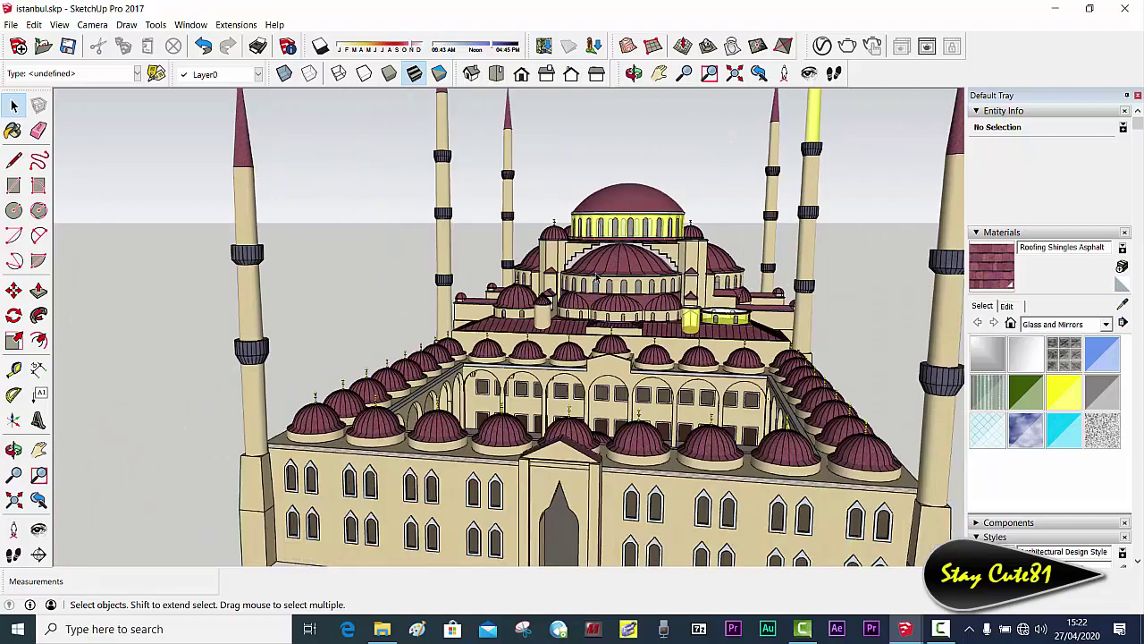
middle_drag(816, 255, 510, 467)
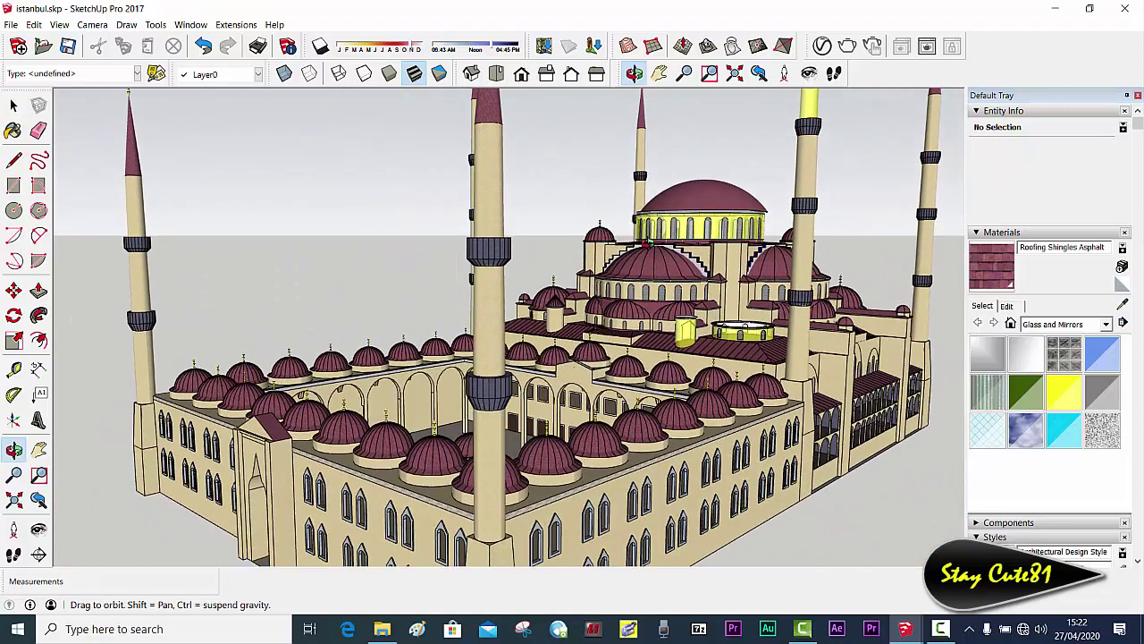
scroll(679, 259, down, 4)
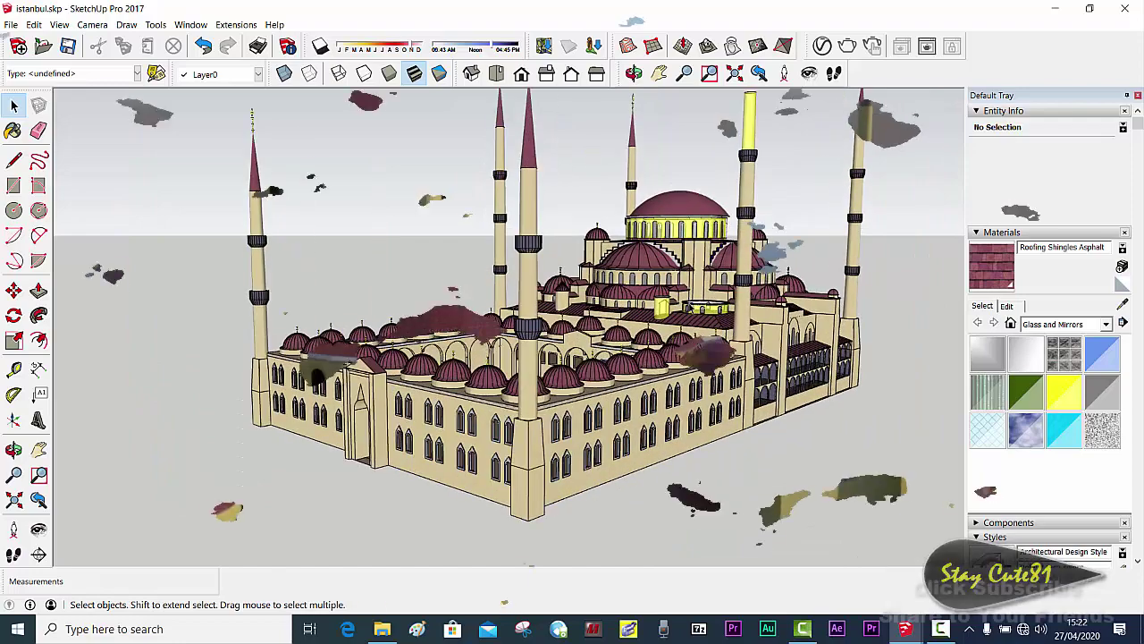